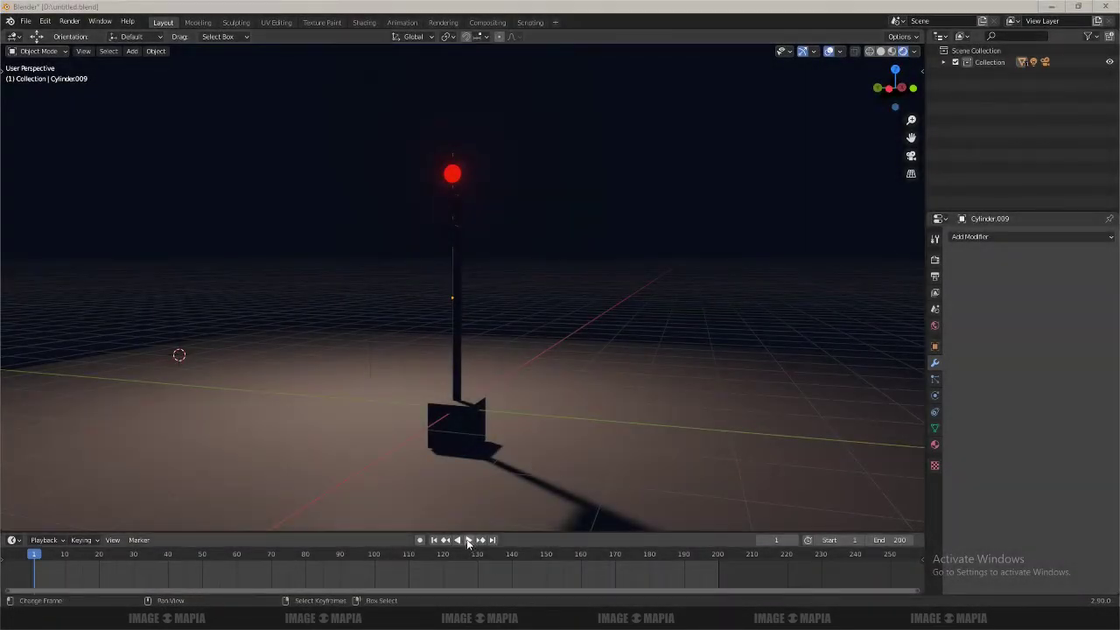
- Play the traffic-light animation so the red, yellow and green lamps light up in turn
left_click(469, 540)
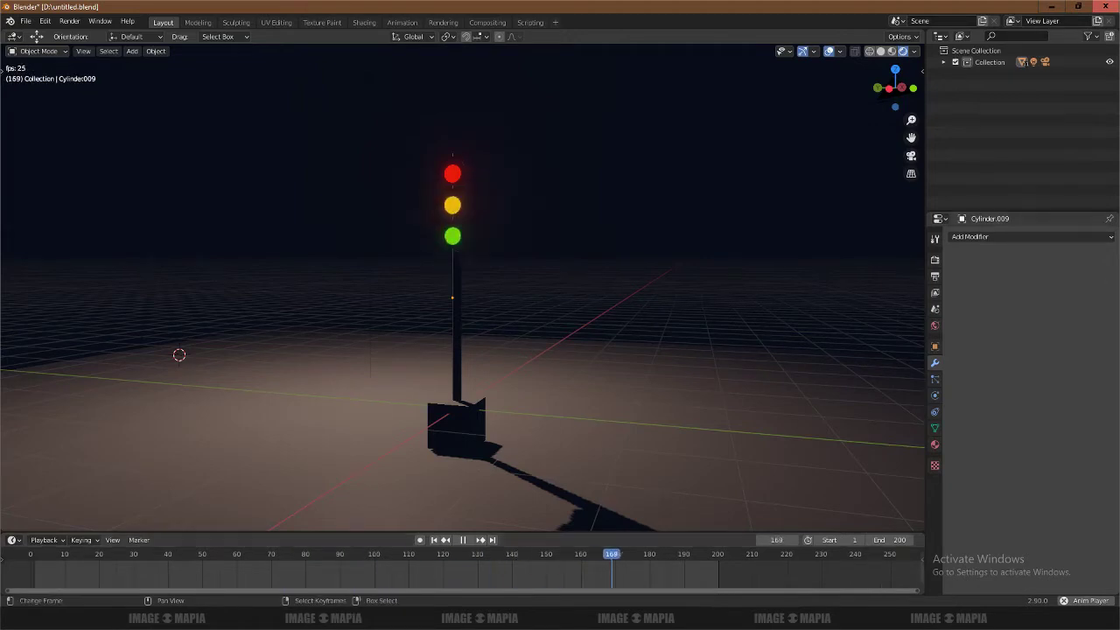
- Bring the Notepad notes forward, reposition the window and highlight words in the title
key("alt+Tab")
left_click_drag(486, 206, 571, 270)
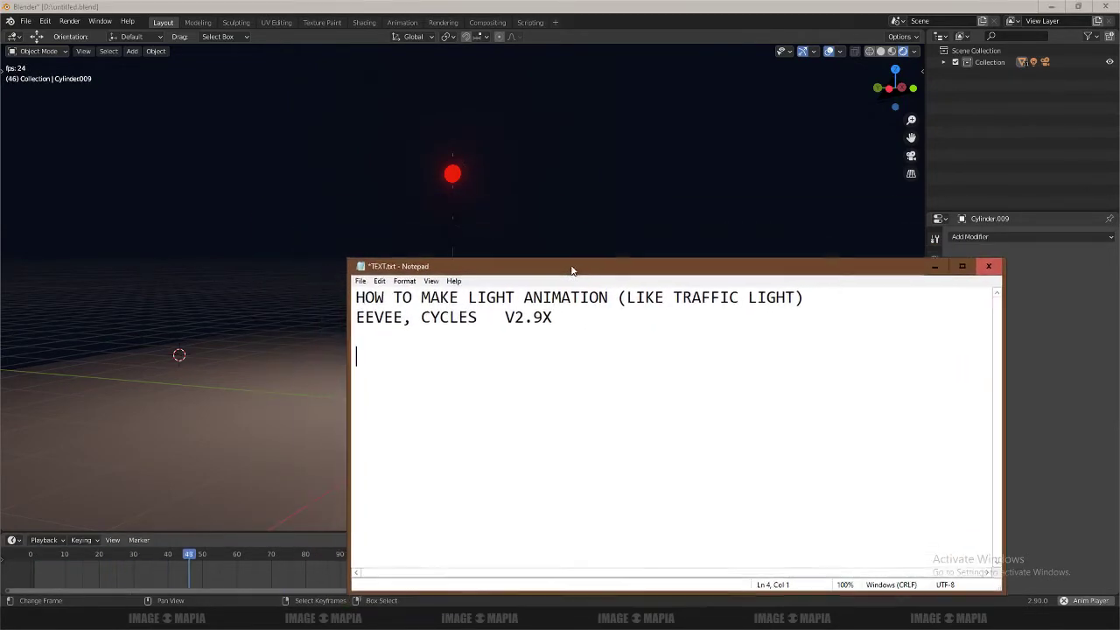
left_click_drag(356, 297, 693, 298)
left_click(610, 297)
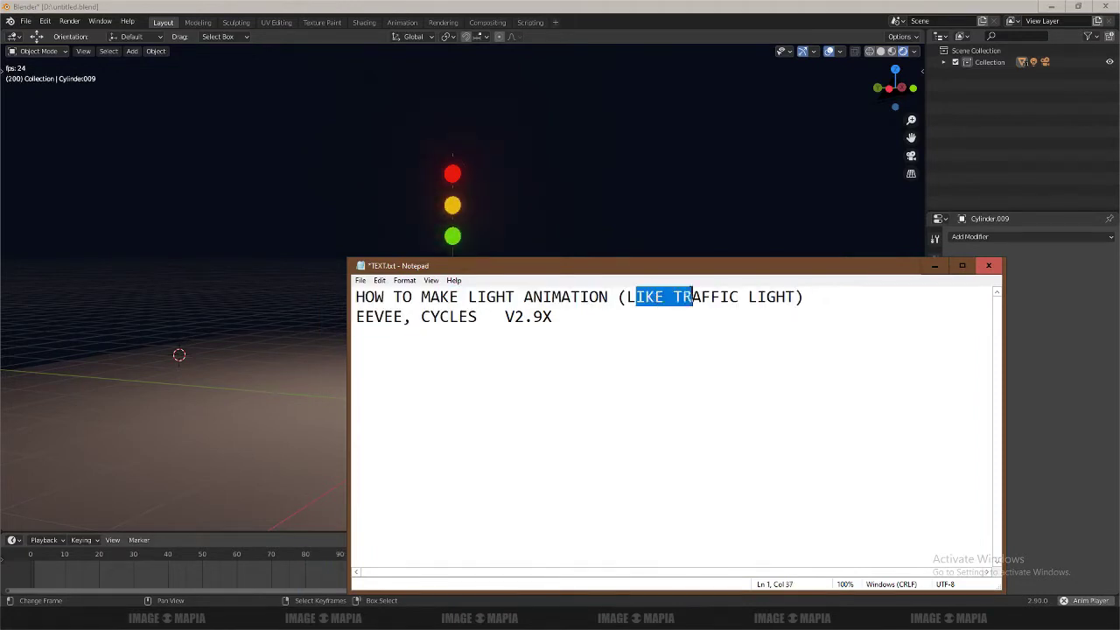
left_click(810, 297)
key("Return")
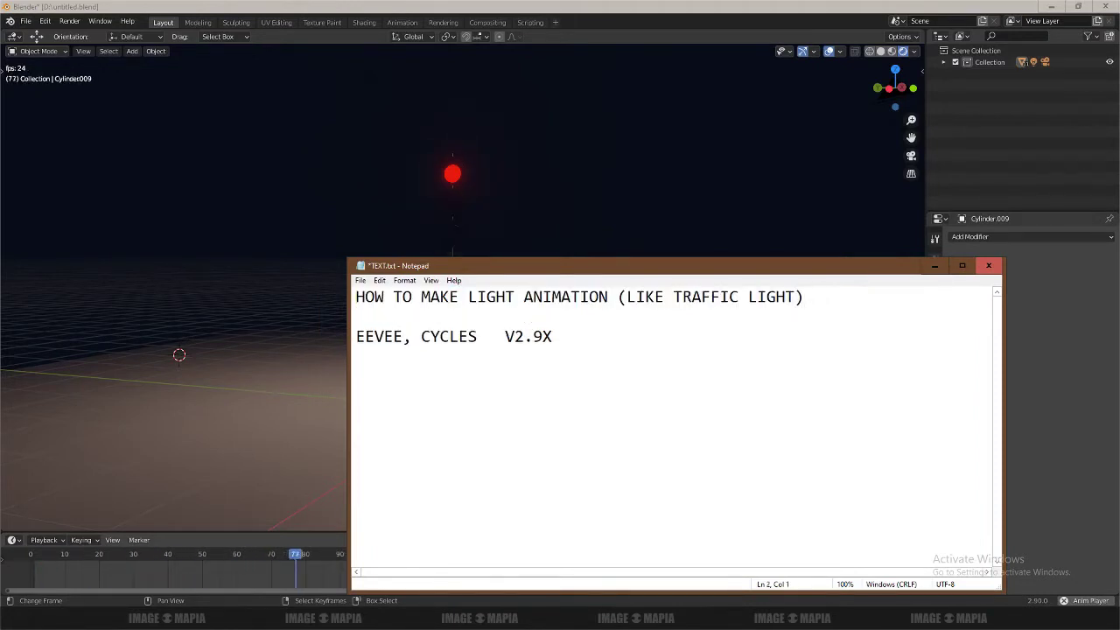
key("BackSpace")
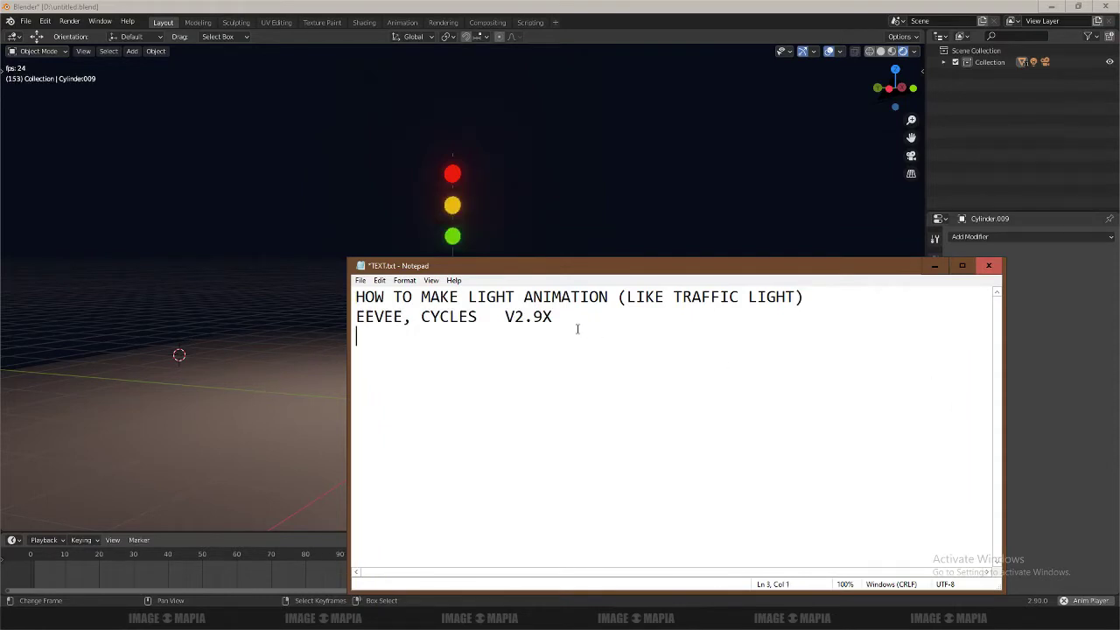
- Add the caveat: not exactly a traffic light, just light animation with shading nodes, no mask, no animation
type("this is not e")
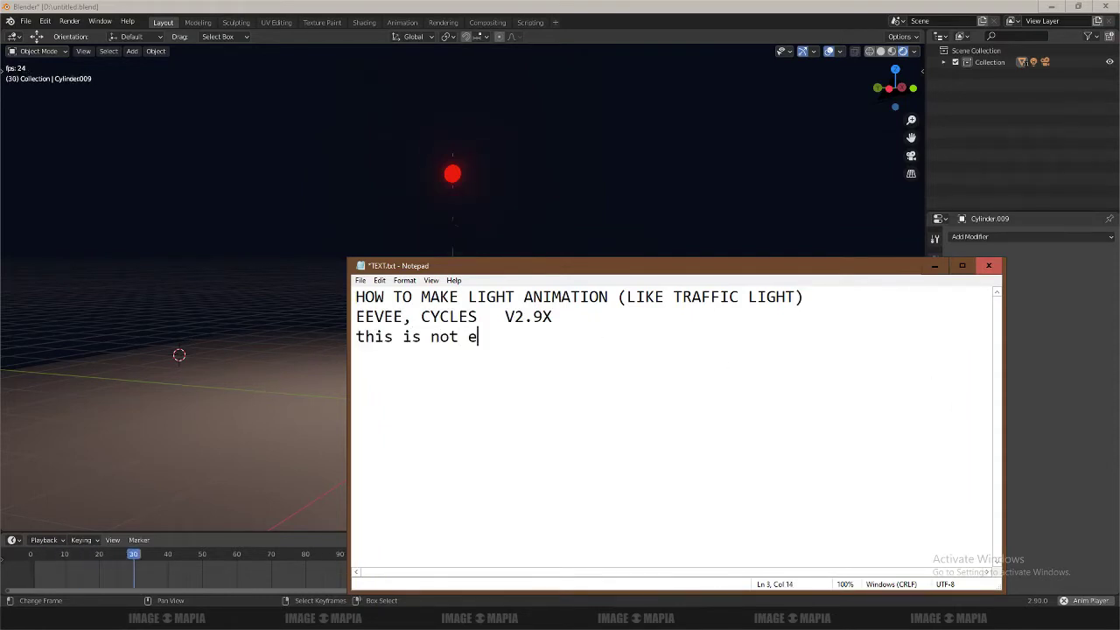
type("xactly traff")
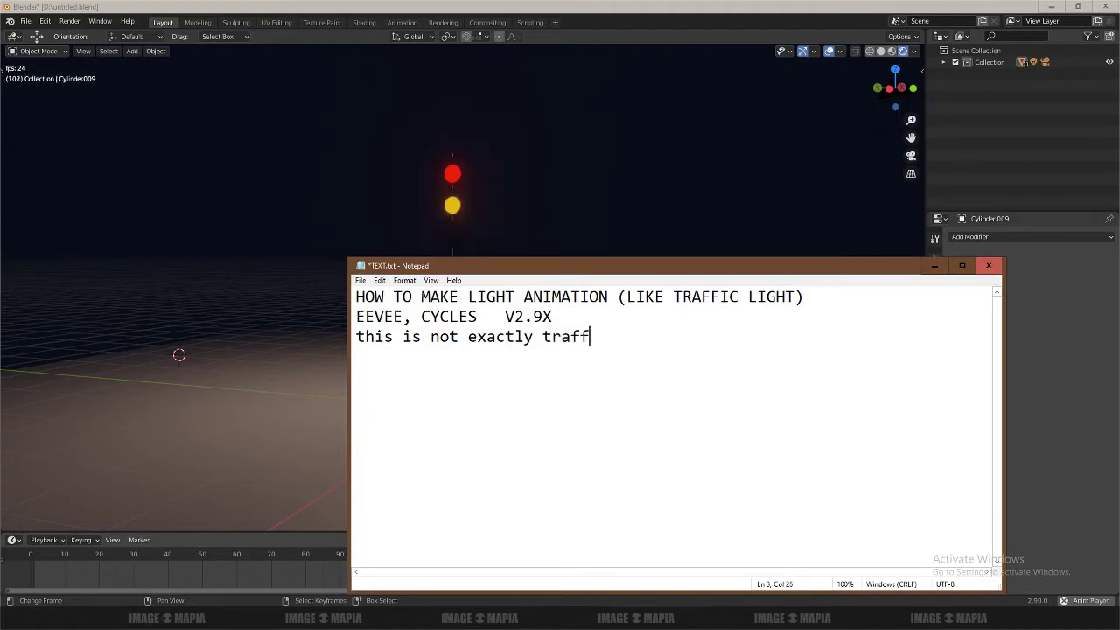
type("ic light ")
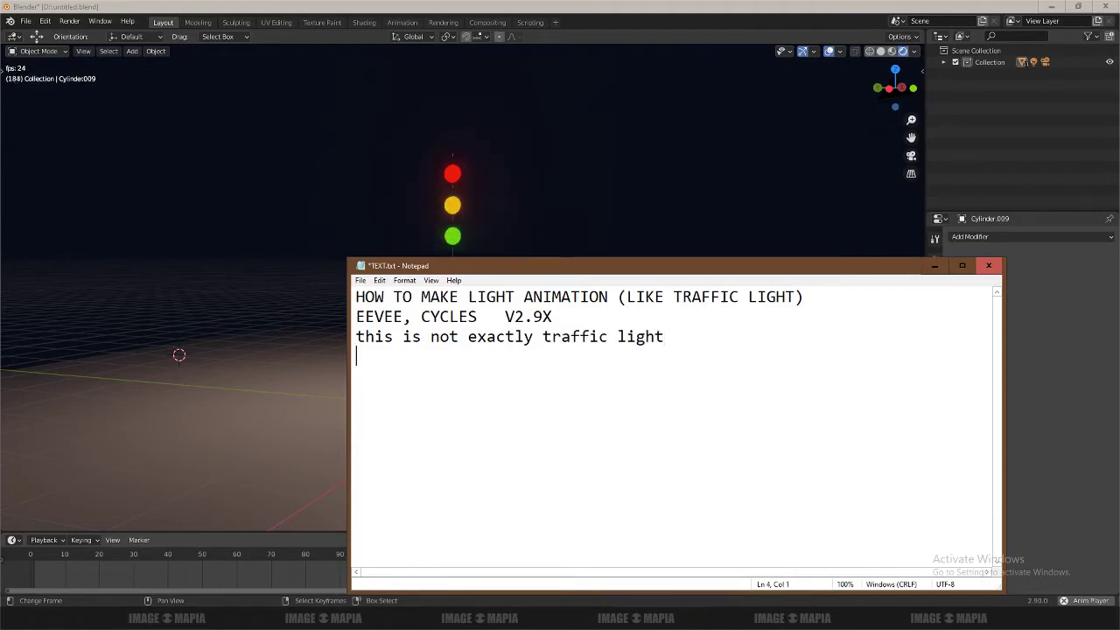
type("just lea")
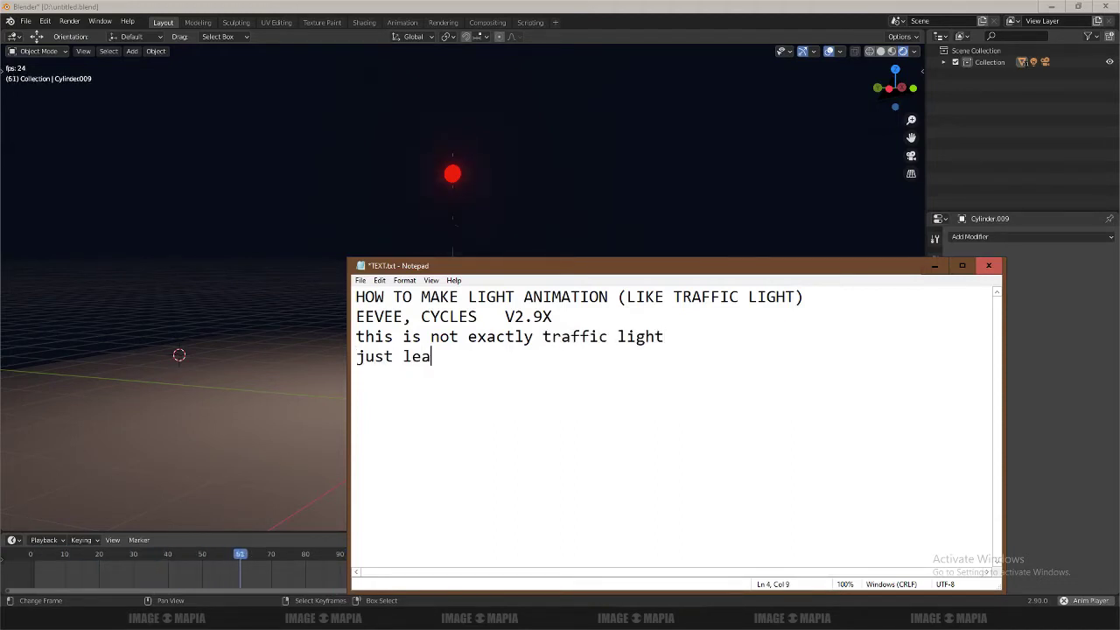
type("rn light a")
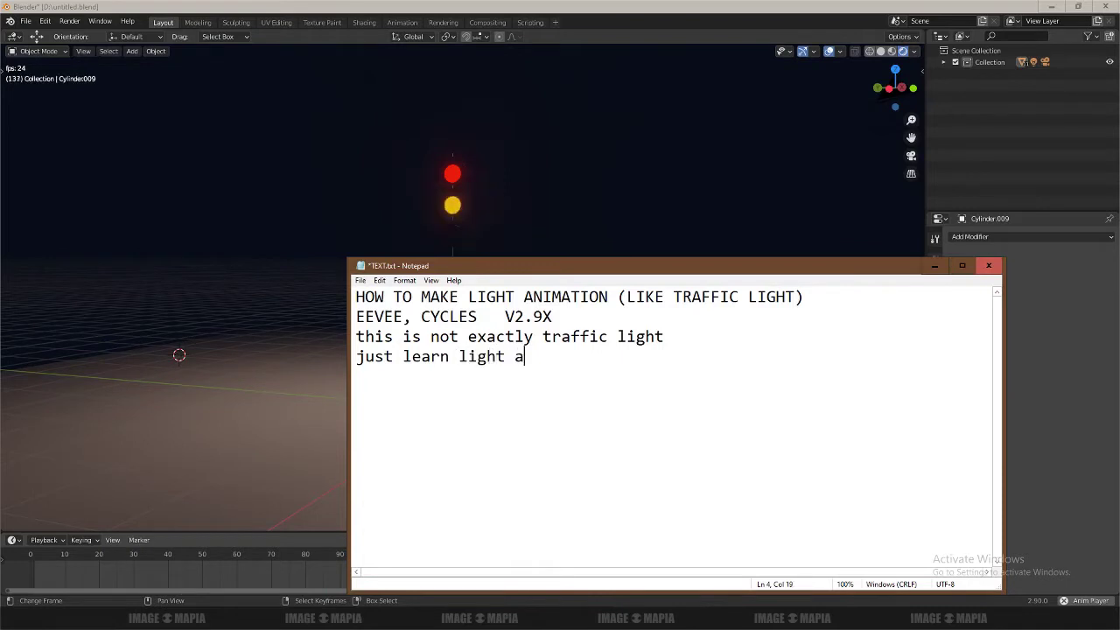
type("nimation with ")
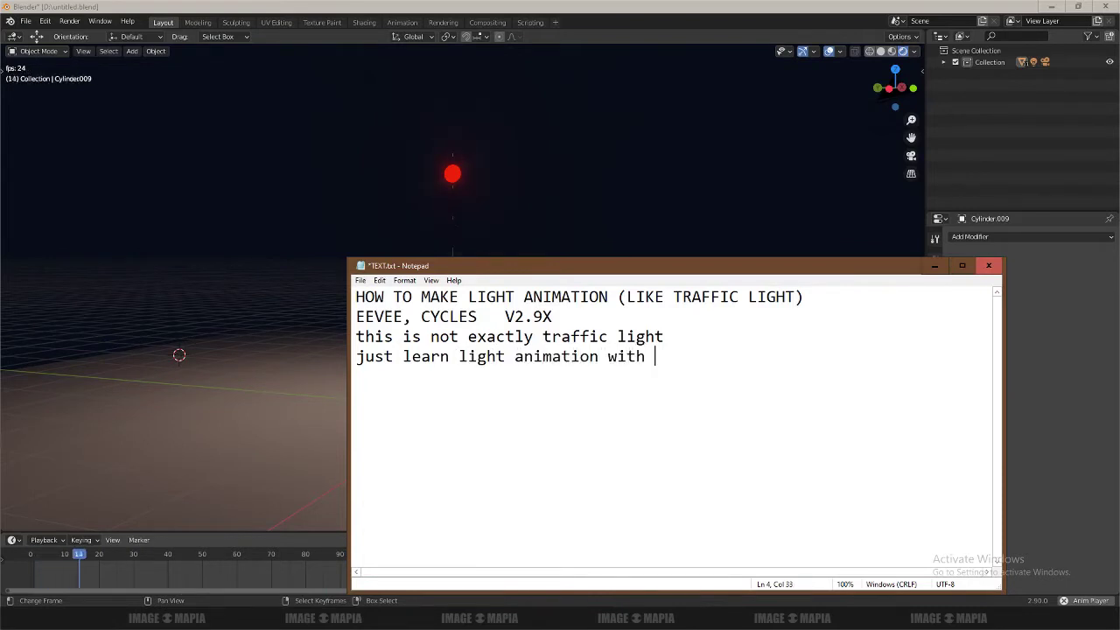
type("shading node ")
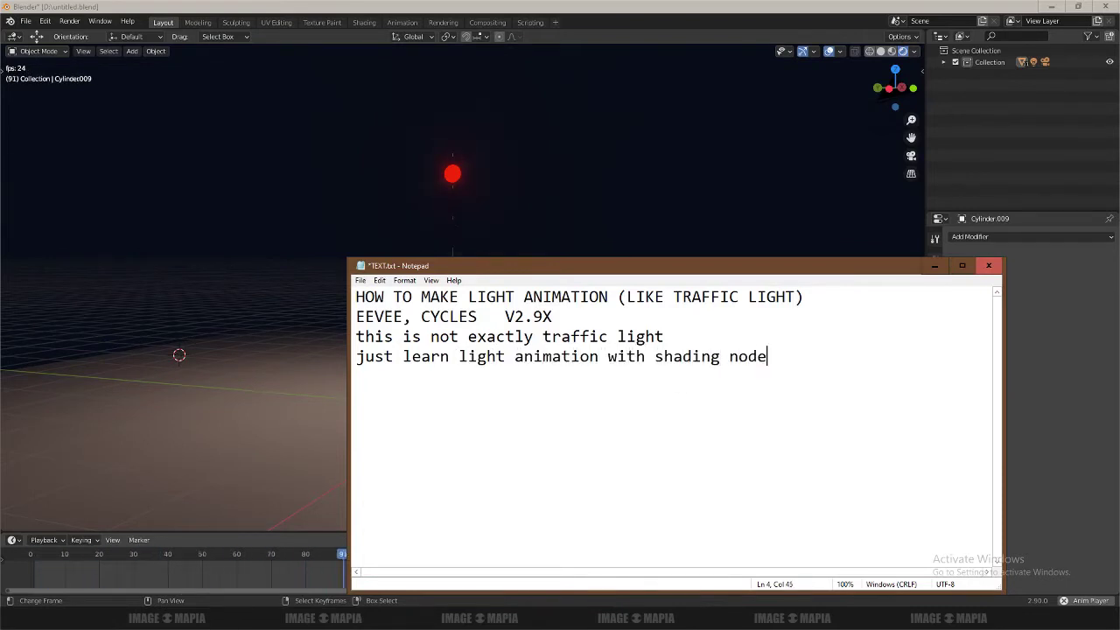
type("no ")
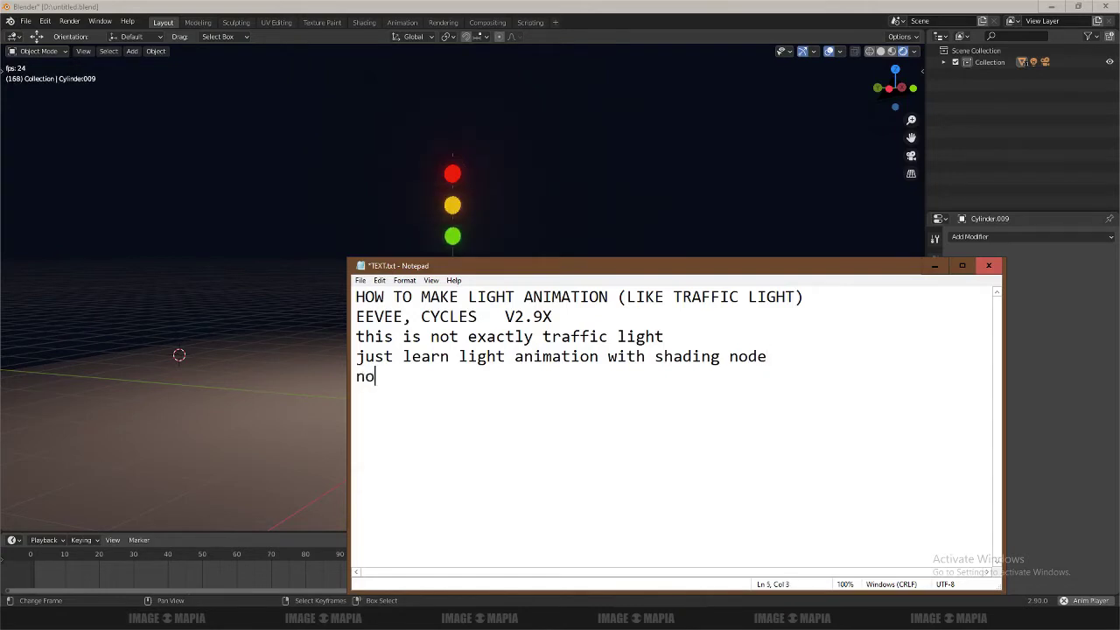
type("mask,")
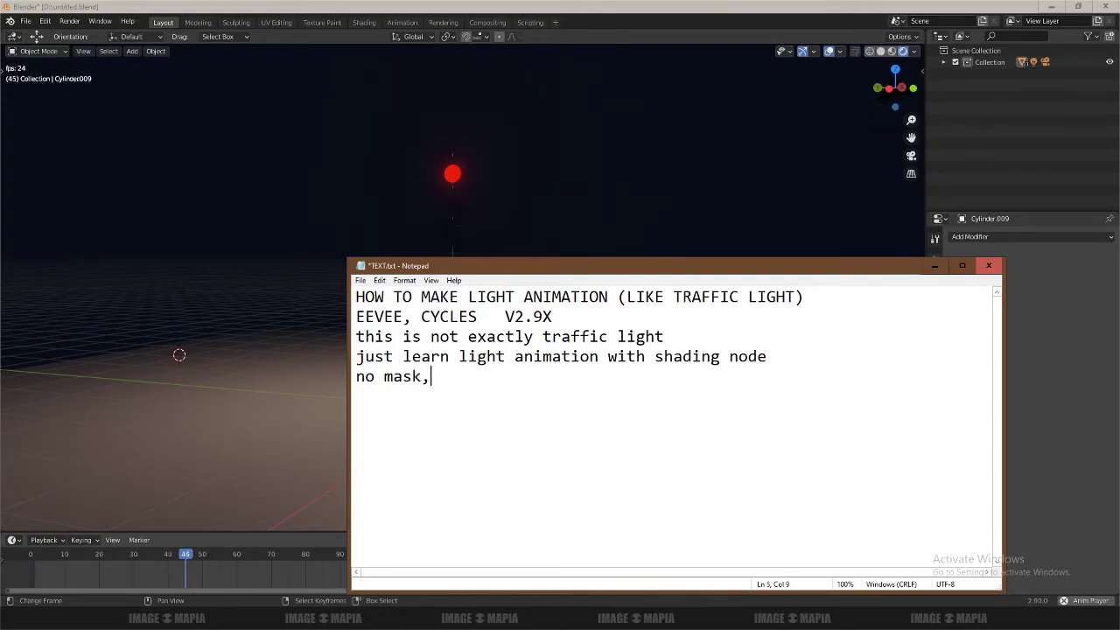
type(" a")
key("BackSpace")
type("no ")
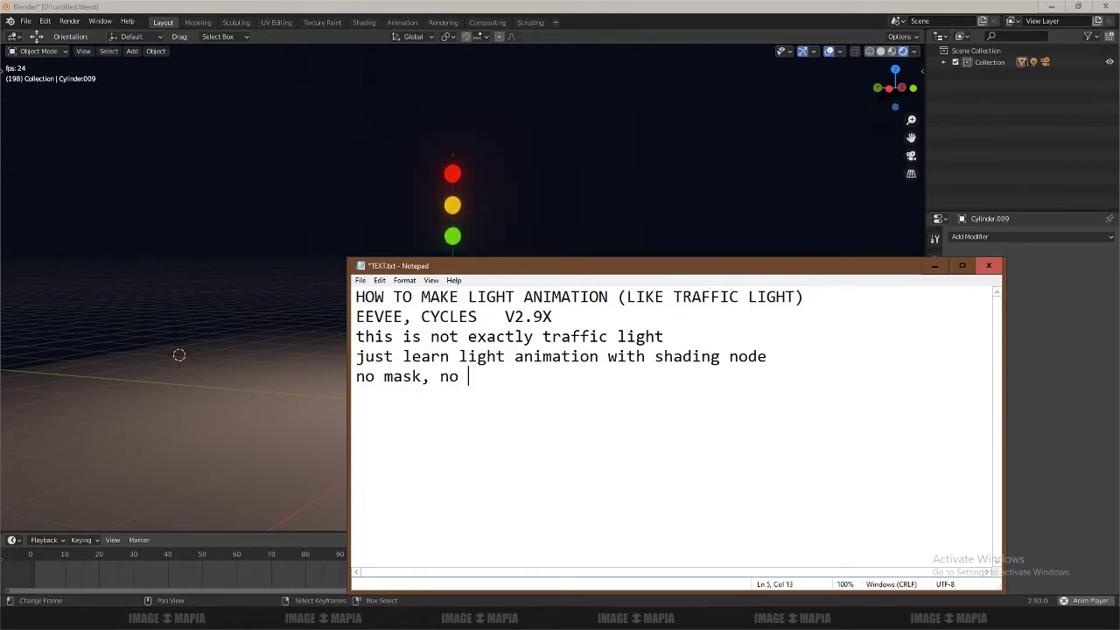
type("animatio")
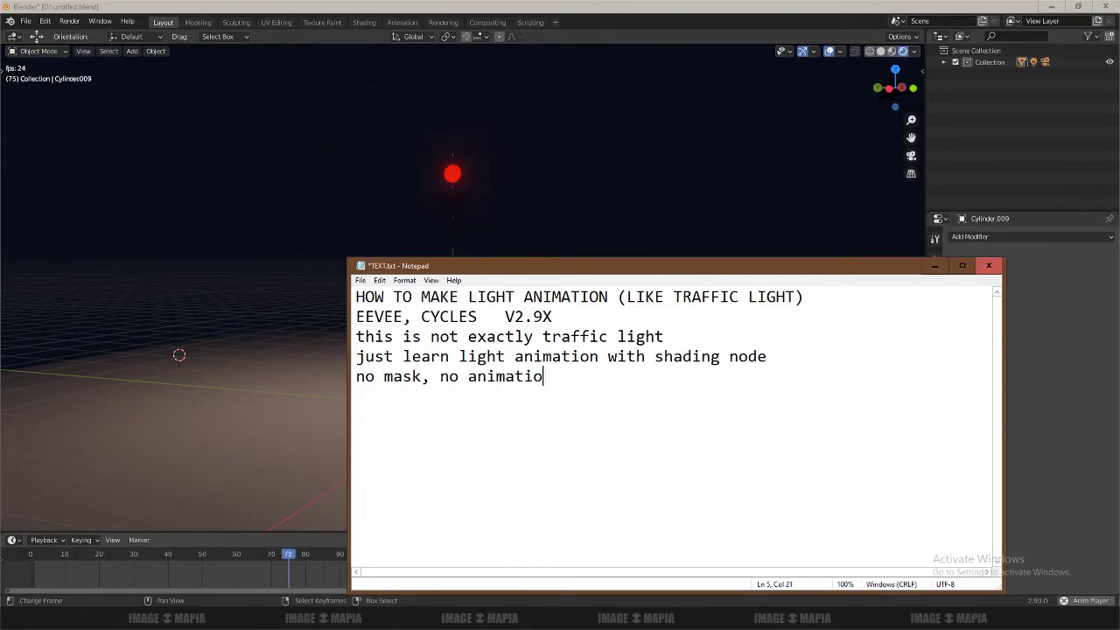
type("n")
key("Return")
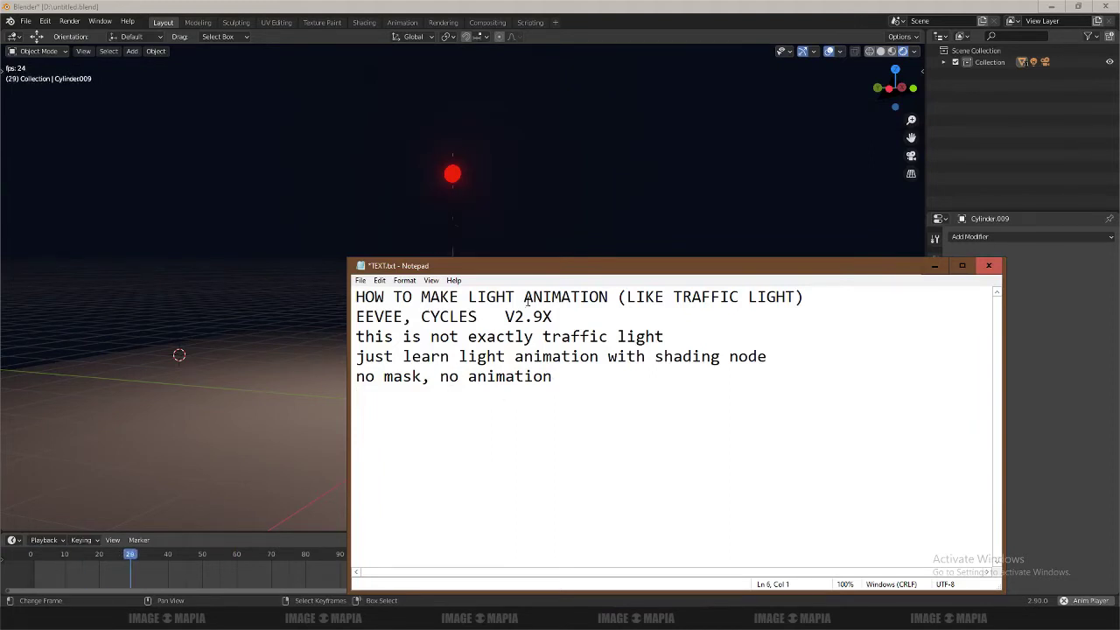
left_click_drag(917, 266, 866, 243)
- Type 'start' on a new line under the caveats, then minimize Notepad to show Blender
left_click(884, 243)
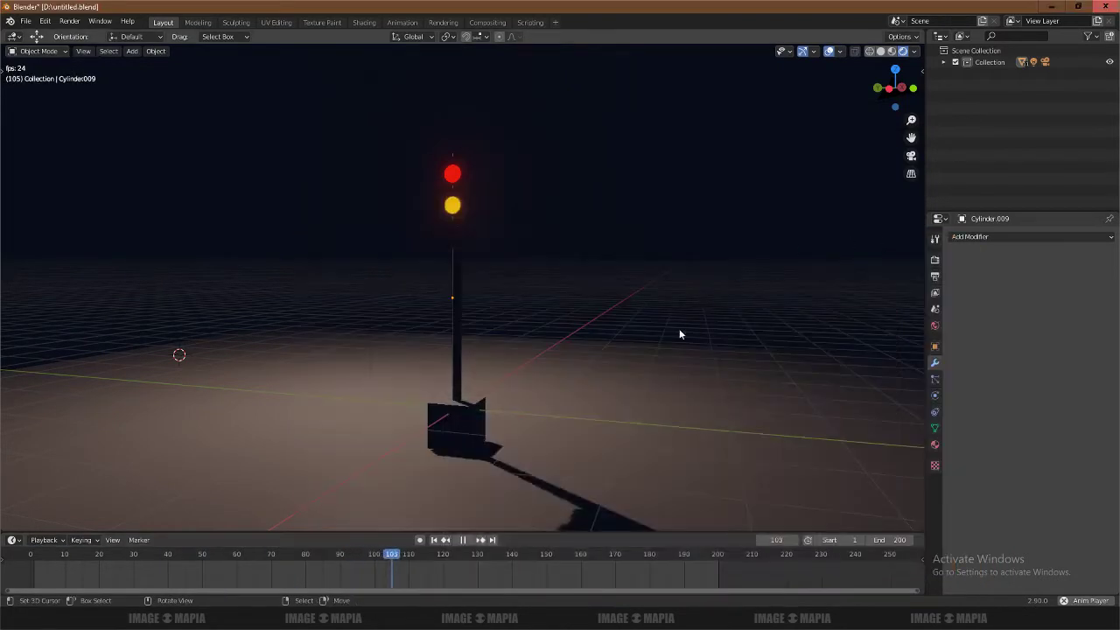
key("alt+Tab")
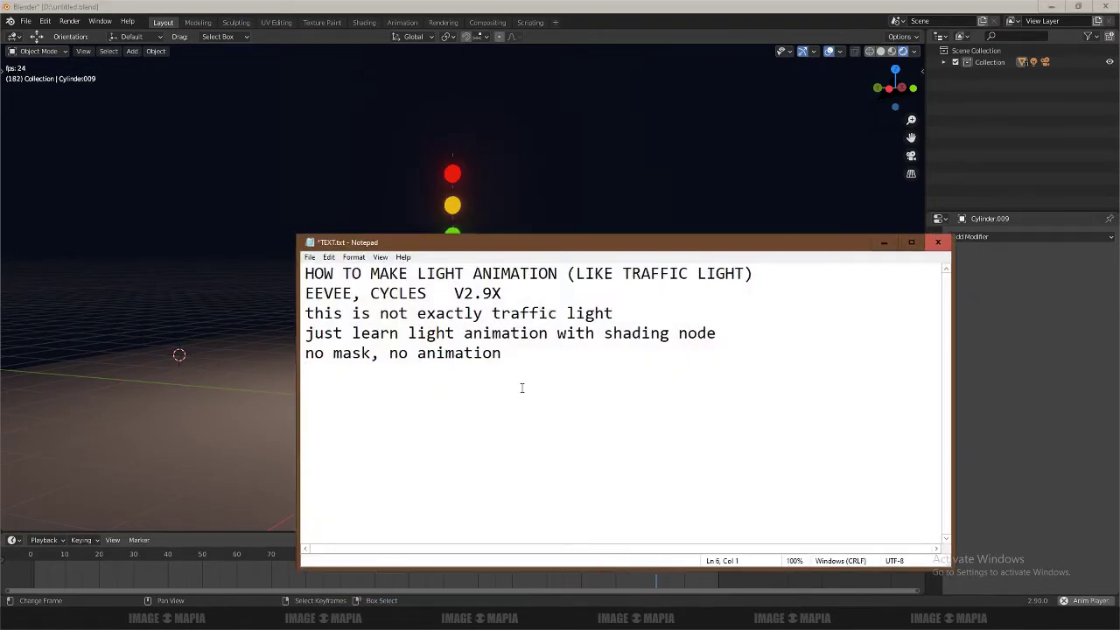
key("Return")
type("start")
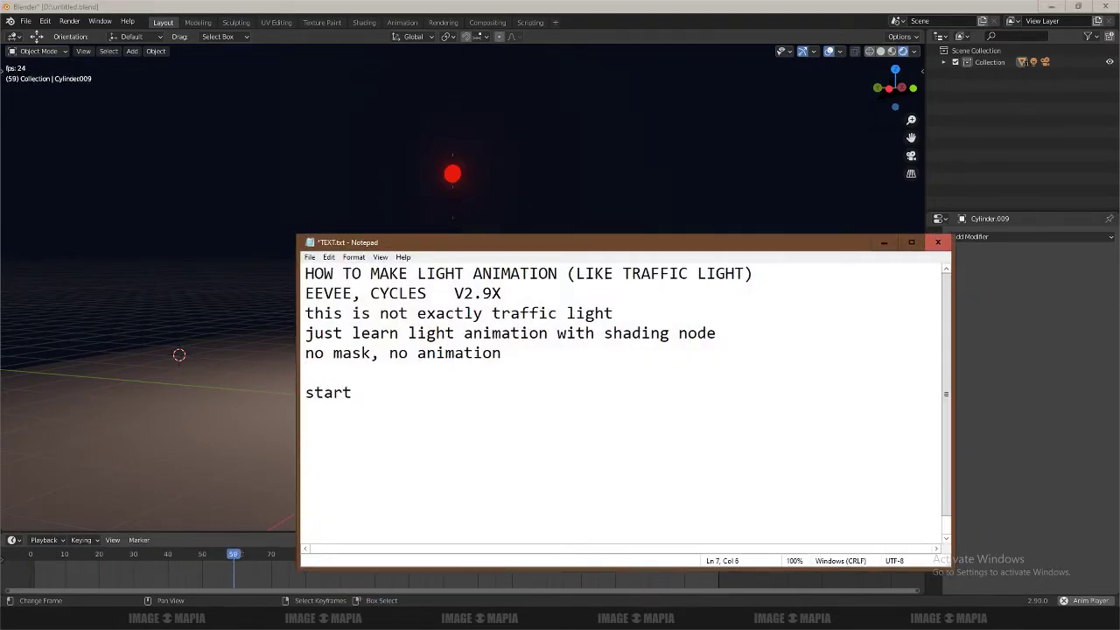
left_click(884, 243)
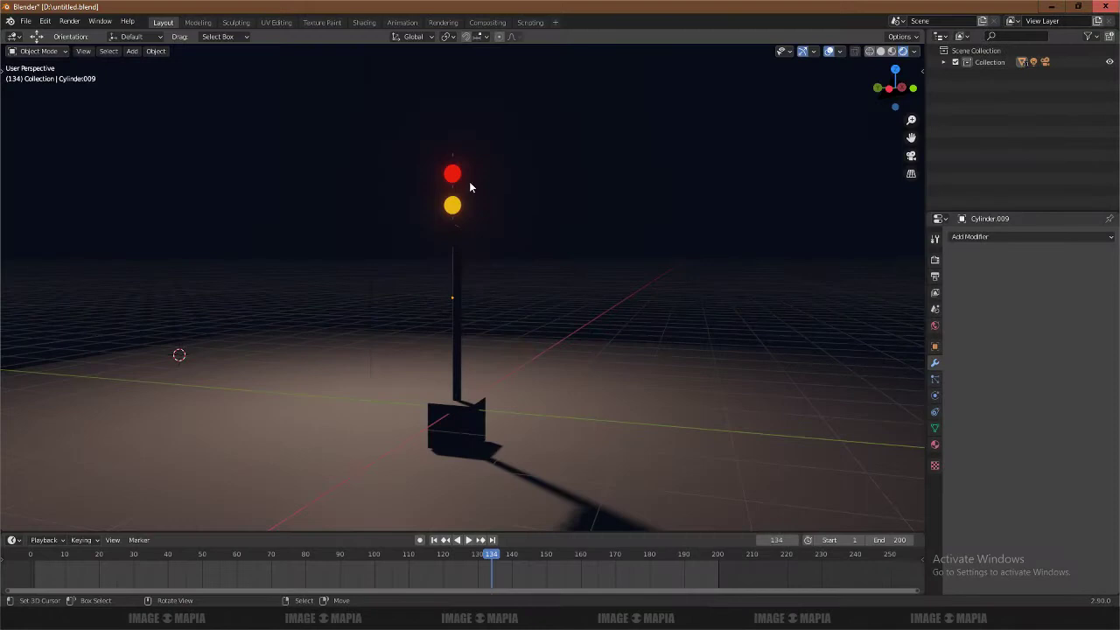
- Select the lamp lenses, remove their light material, and switch the viewport to solid shading
left_click(452, 175)
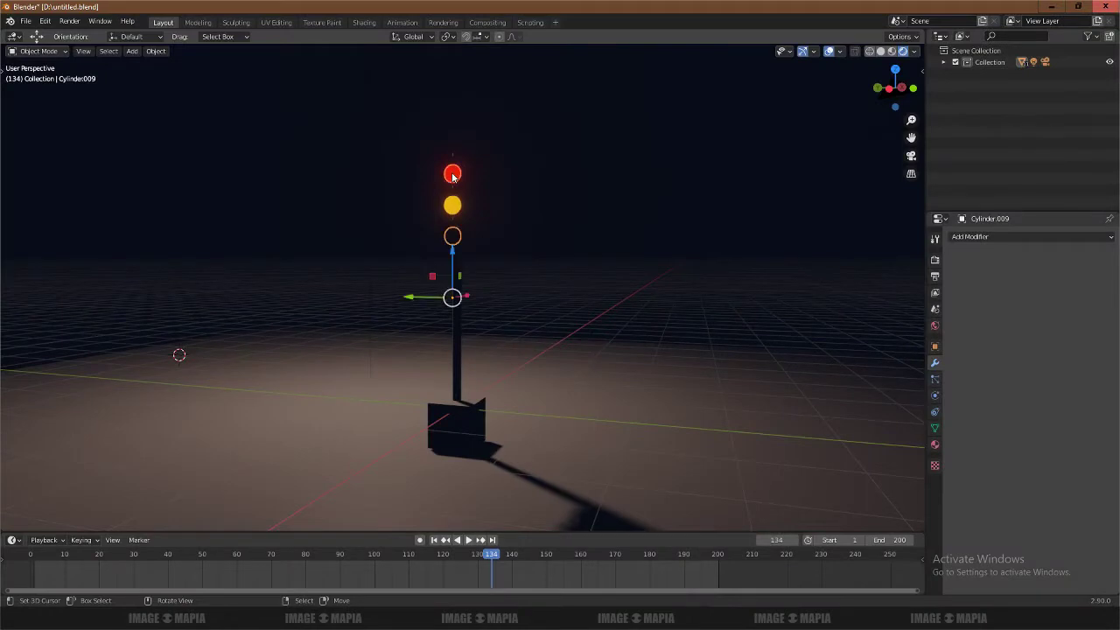
left_click(935, 444)
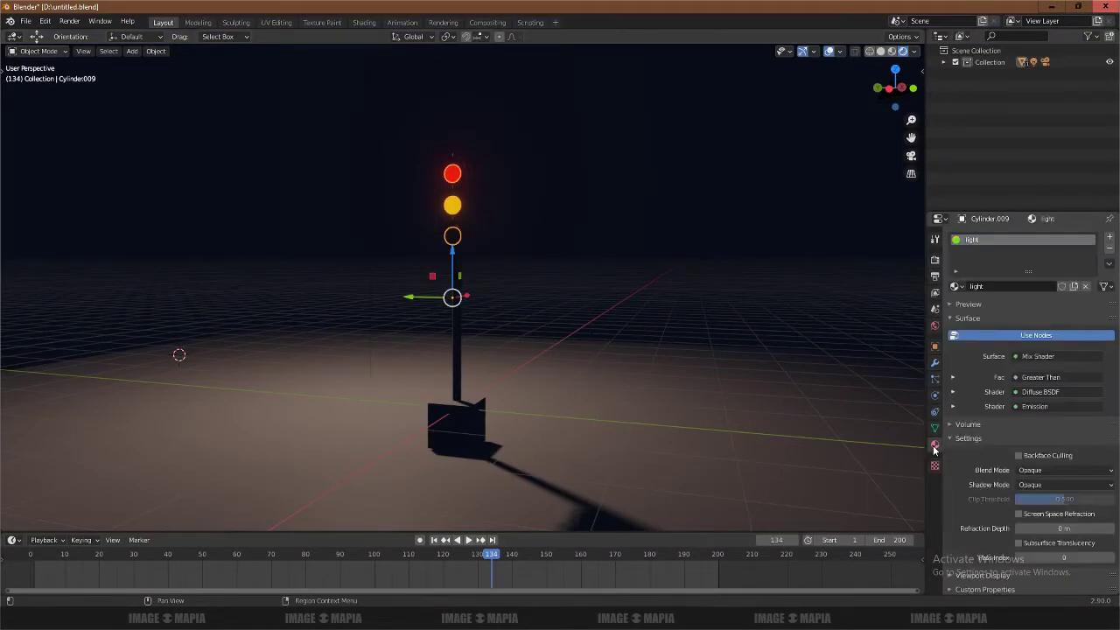
left_click(1084, 287)
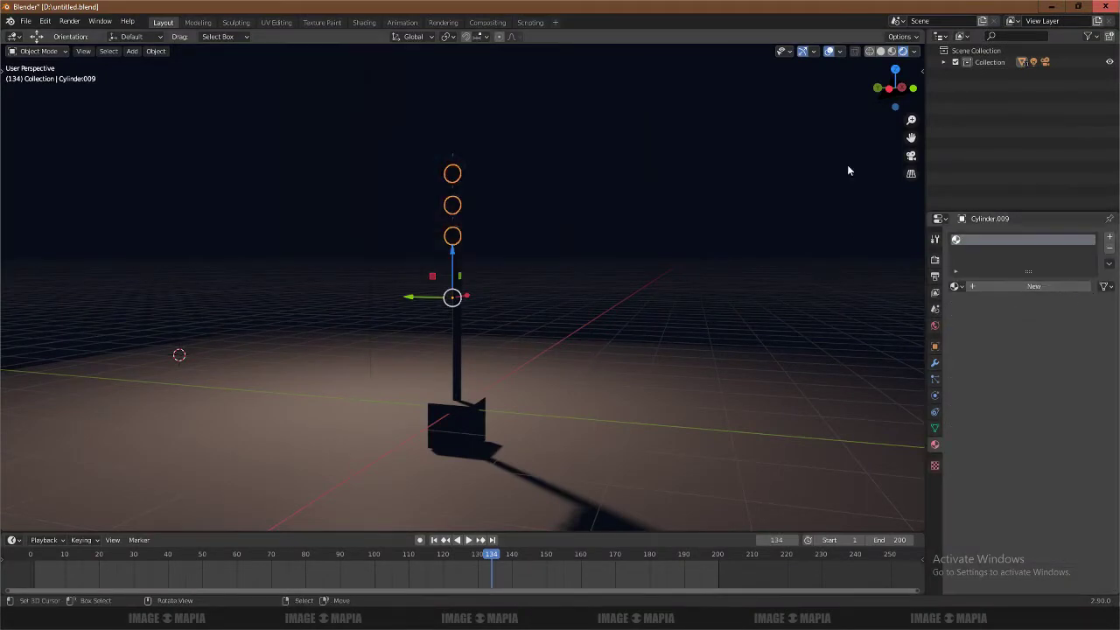
left_click(880, 50)
- Orbit so the three lights face the view, undo a trial lens move, switch to wireframe, and return to Notepad
middle_click_drag(535, 248, 869, 53)
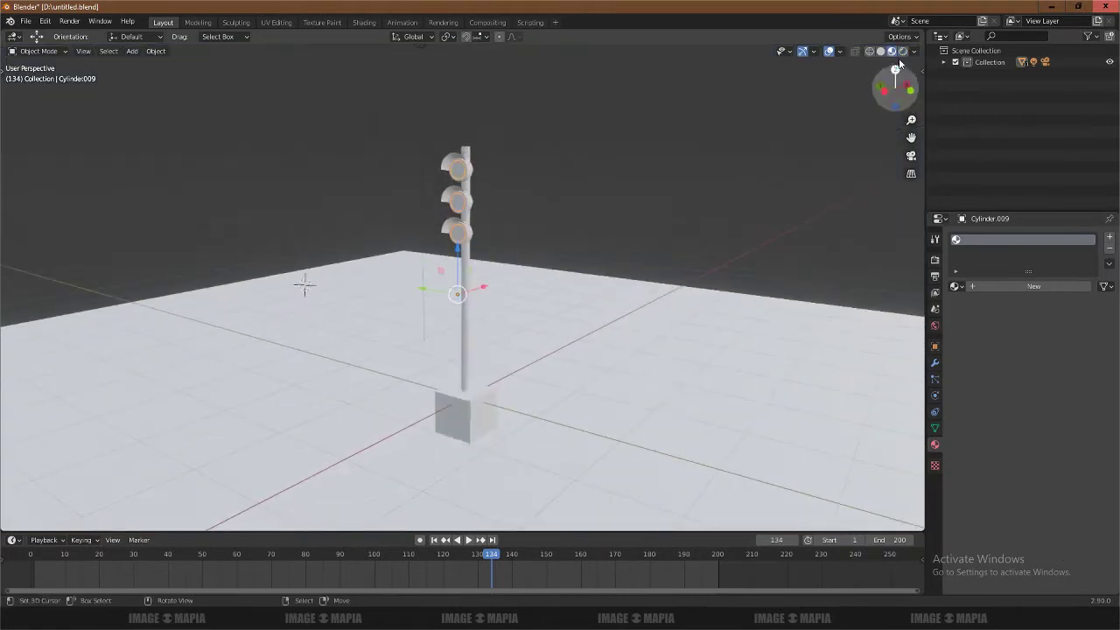
scroll(494, 211, "up", 3)
scroll(499, 211, "up", 2)
middle_click_drag(498, 211, 472, 312)
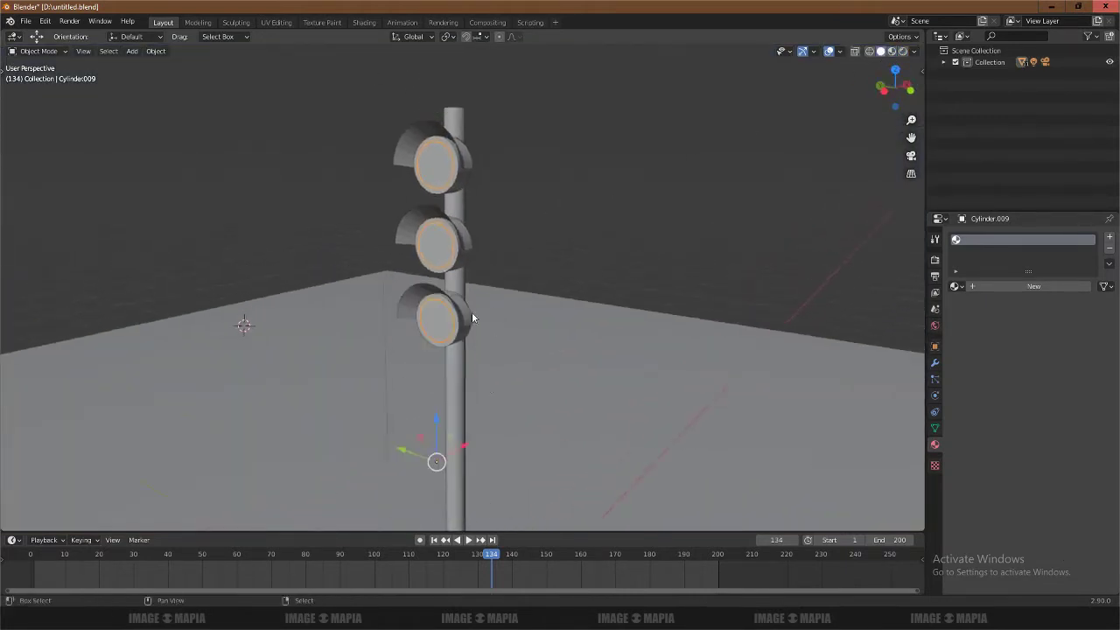
left_click_drag(465, 449, 425, 487)
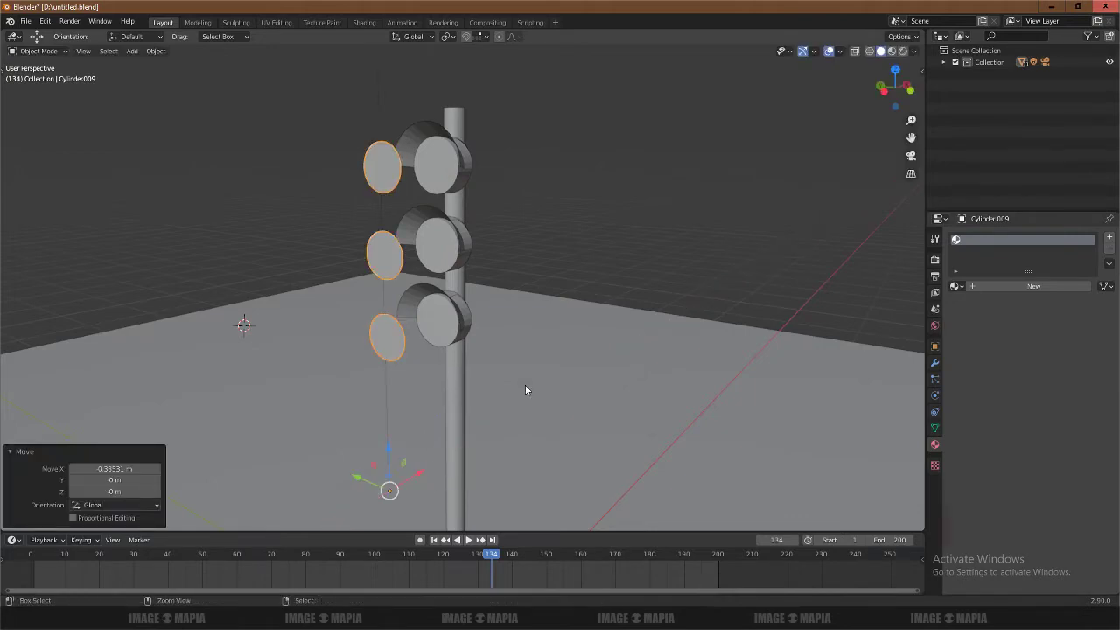
key("ctrl+z")
key("shift+z")
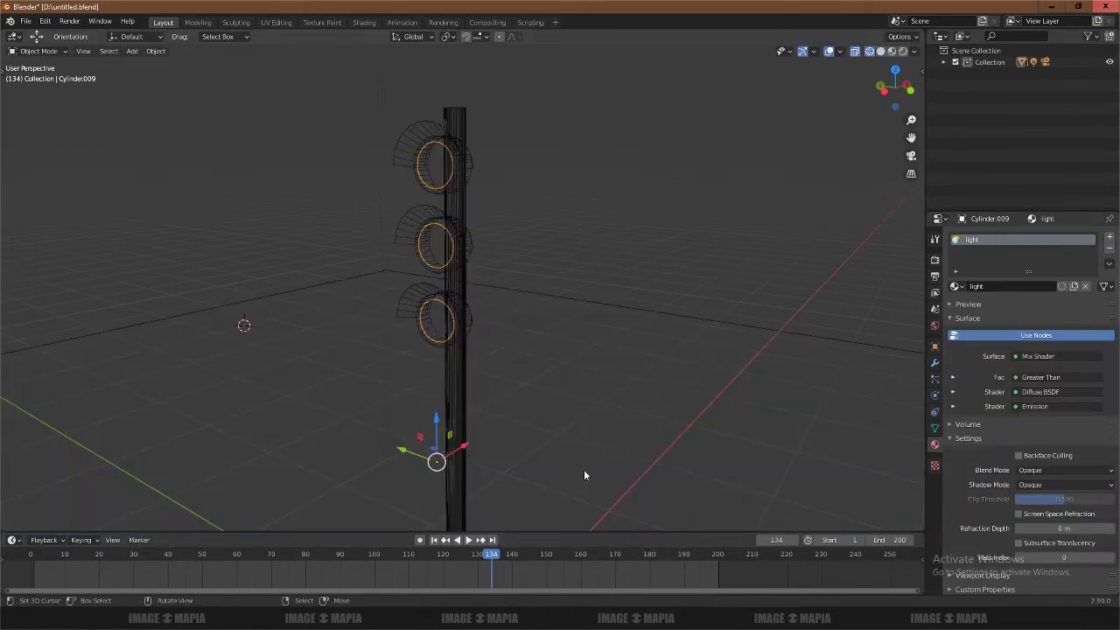
key("alt+Tab")
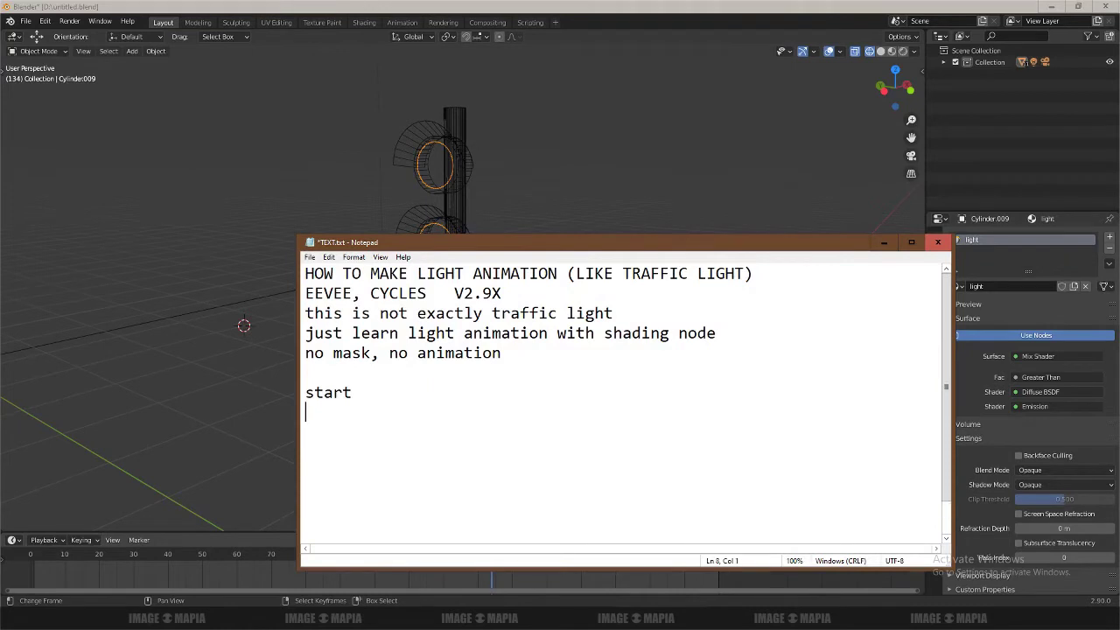
- Type the first step line 'make round circle> make uv>' under 'start'
type("make round circle> make uv>")
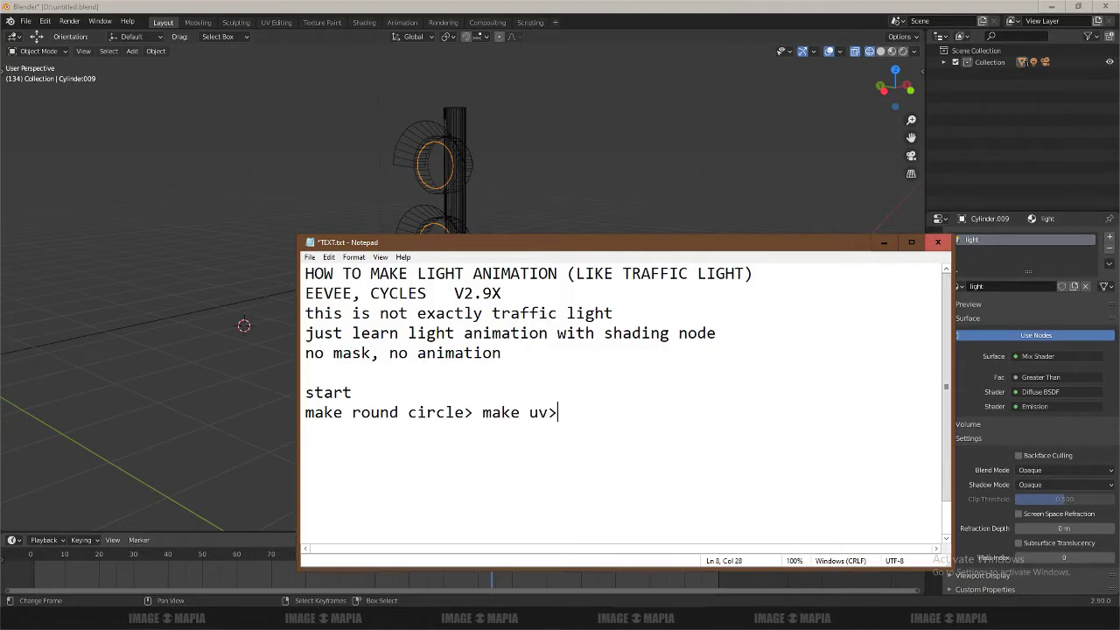
- Hide the notes, make the bottom timeline area taller and turn it into an image editor
left_click(884, 242)
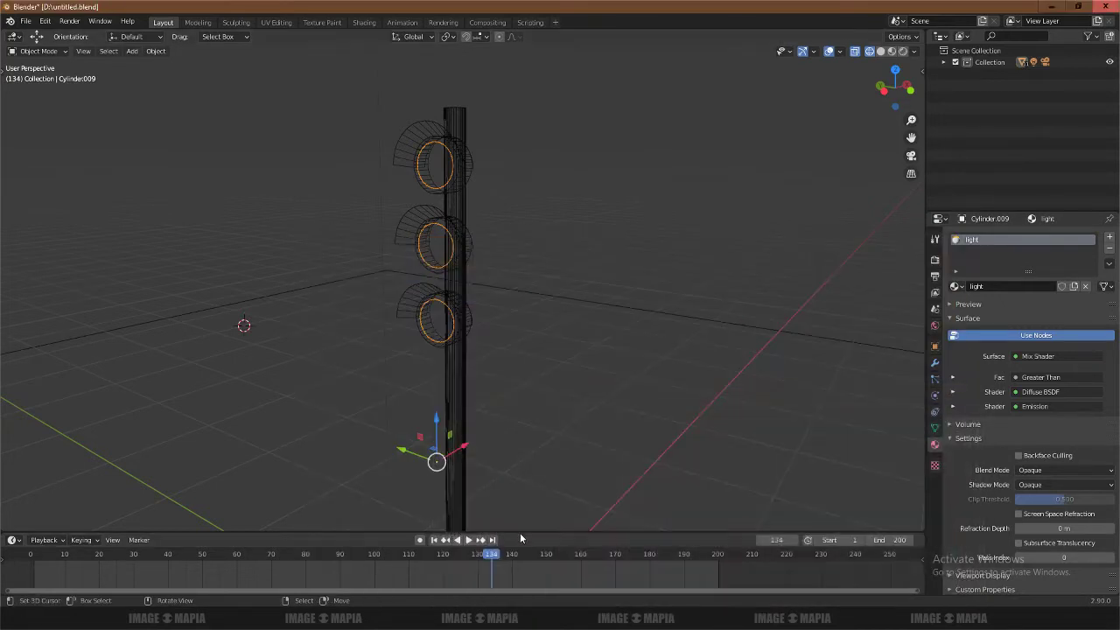
left_click_drag(526, 529, 530, 471)
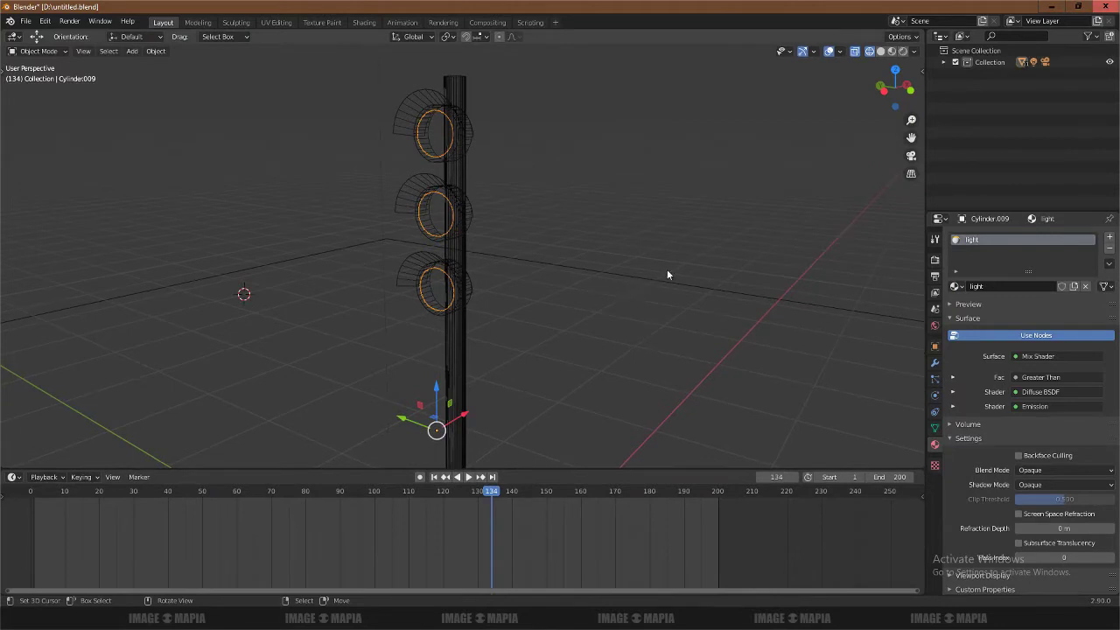
key("n")
key("n")
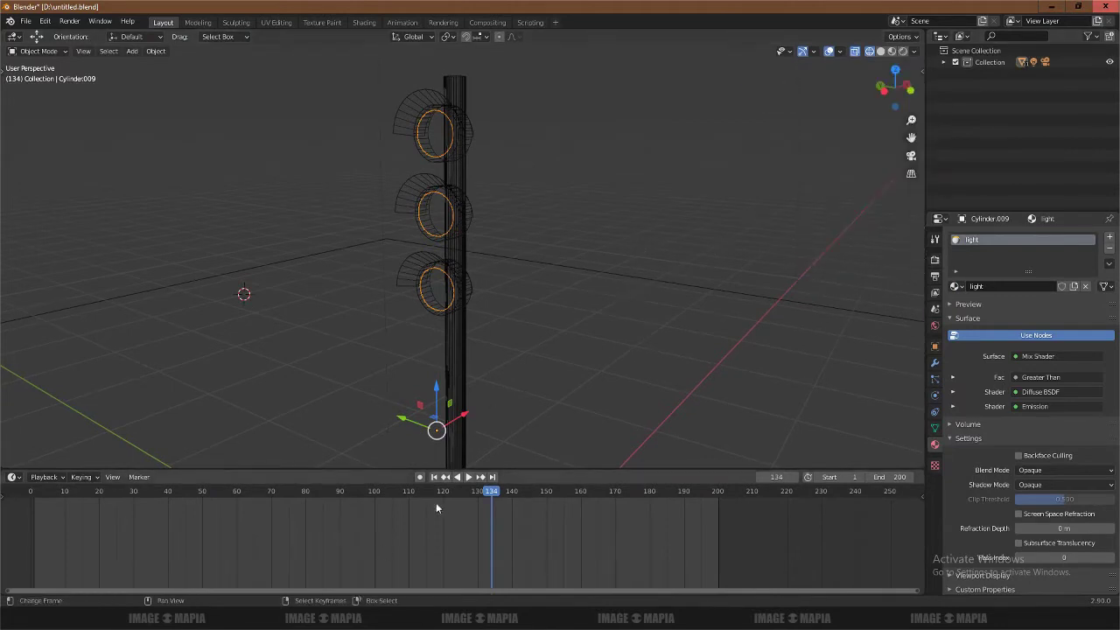
left_click_drag(526, 471, 527, 446)
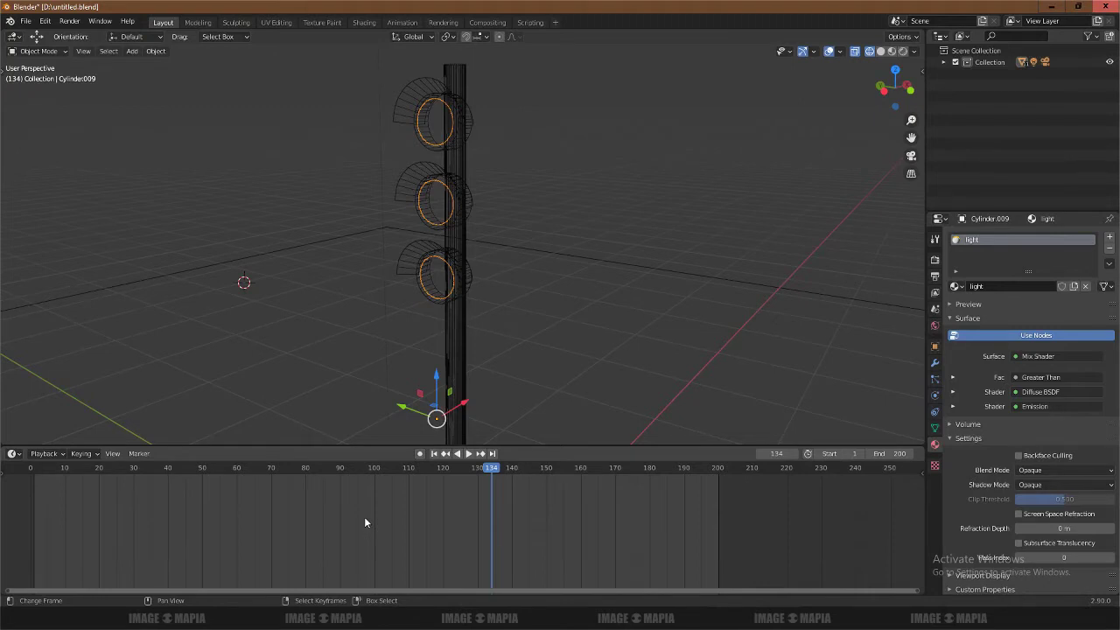
key("shift+F10")
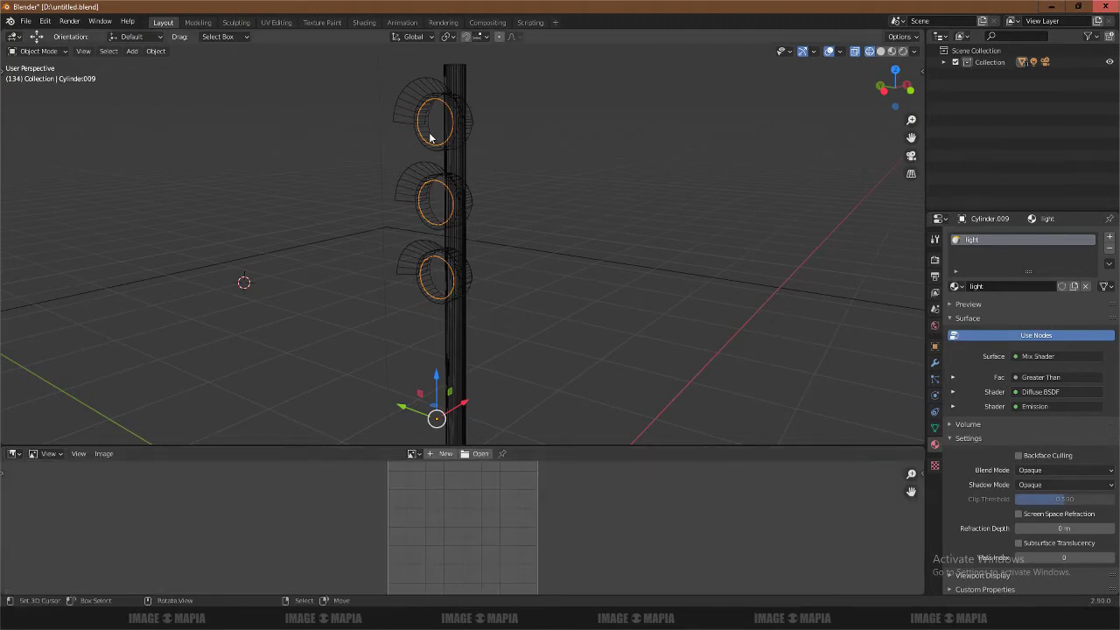
- Enter Edit Mode, select the three front light faces, and switch the bottom area to a UV Editor
left_click(33, 51)
left_click(35, 77)
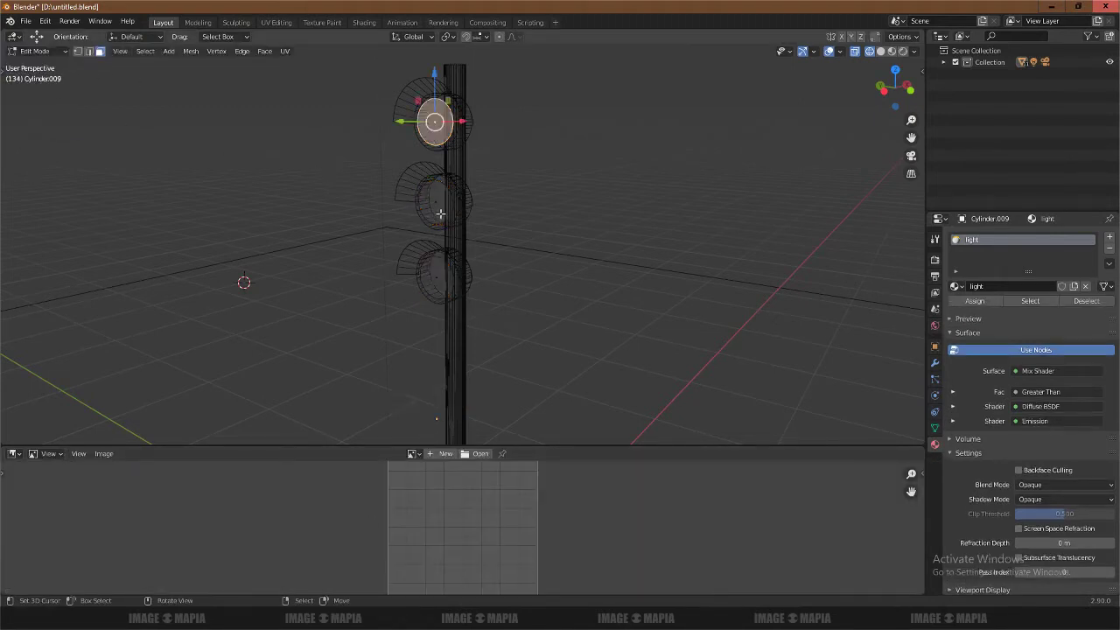
left_click_drag(563, 446, 554, 343)
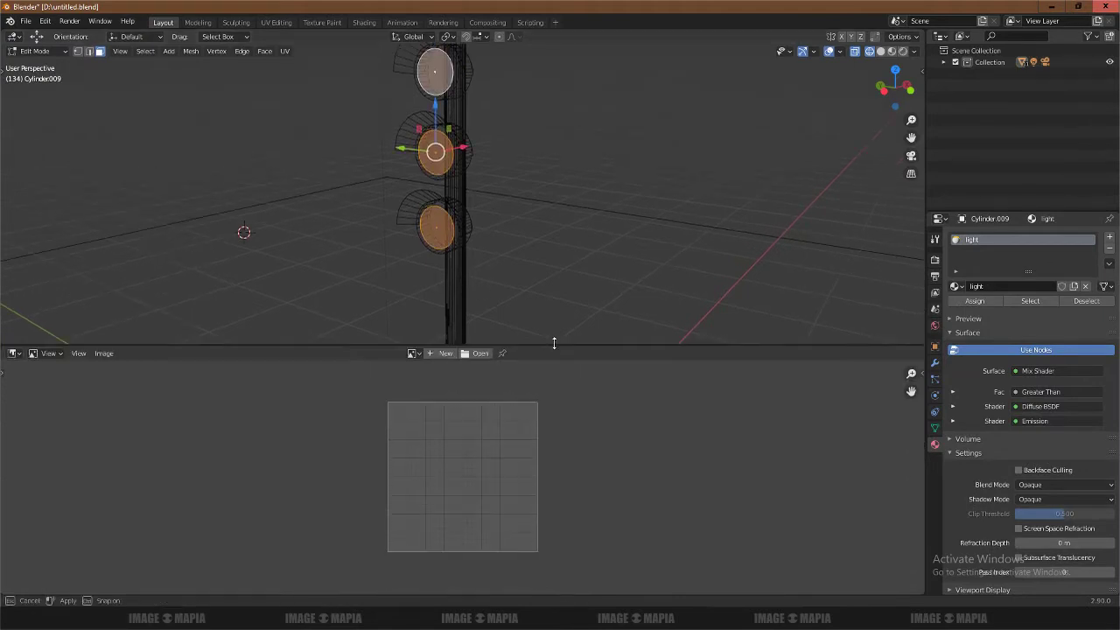
left_click(21, 359)
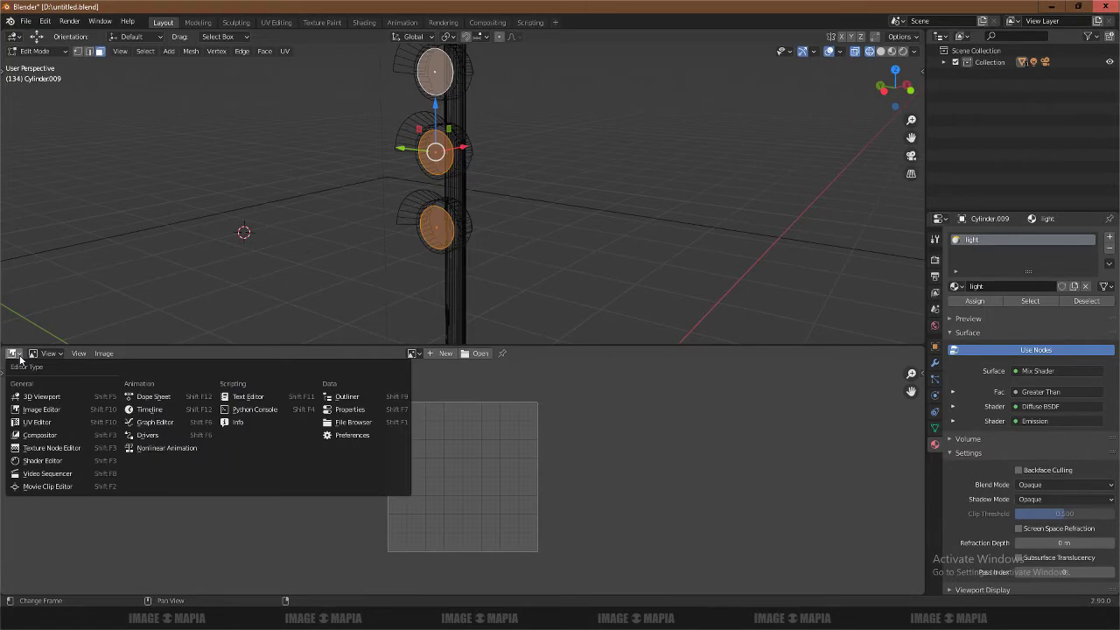
left_click(26, 422)
scroll(481, 470, "up", 2)
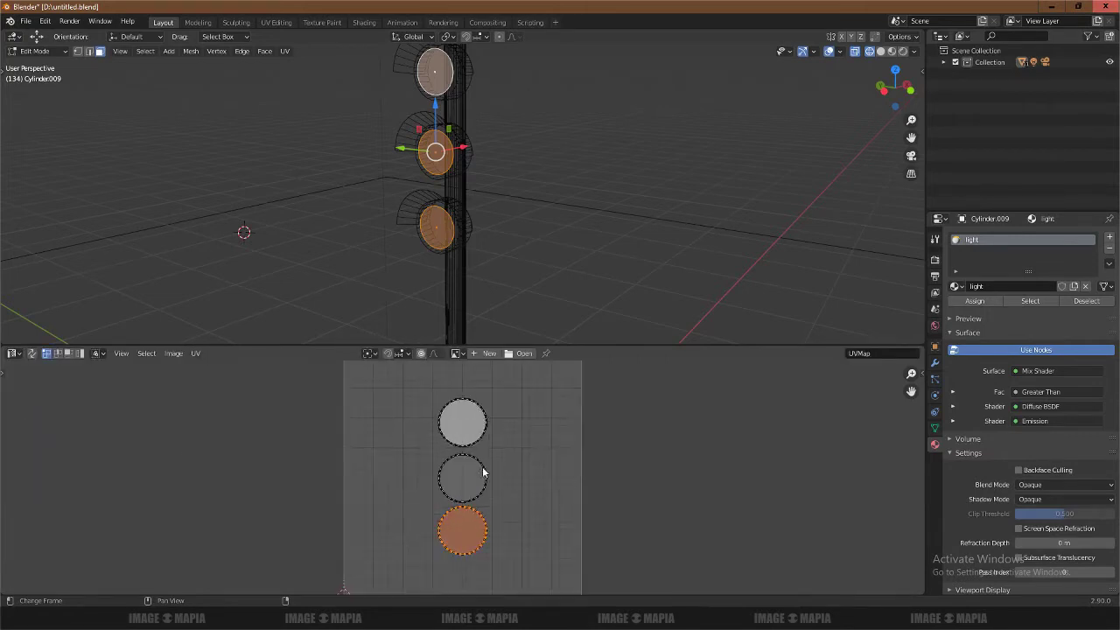
scroll(482, 470, "up", 3)
scroll(479, 471, "down", 1)
left_click_drag(575, 346, 516, 278)
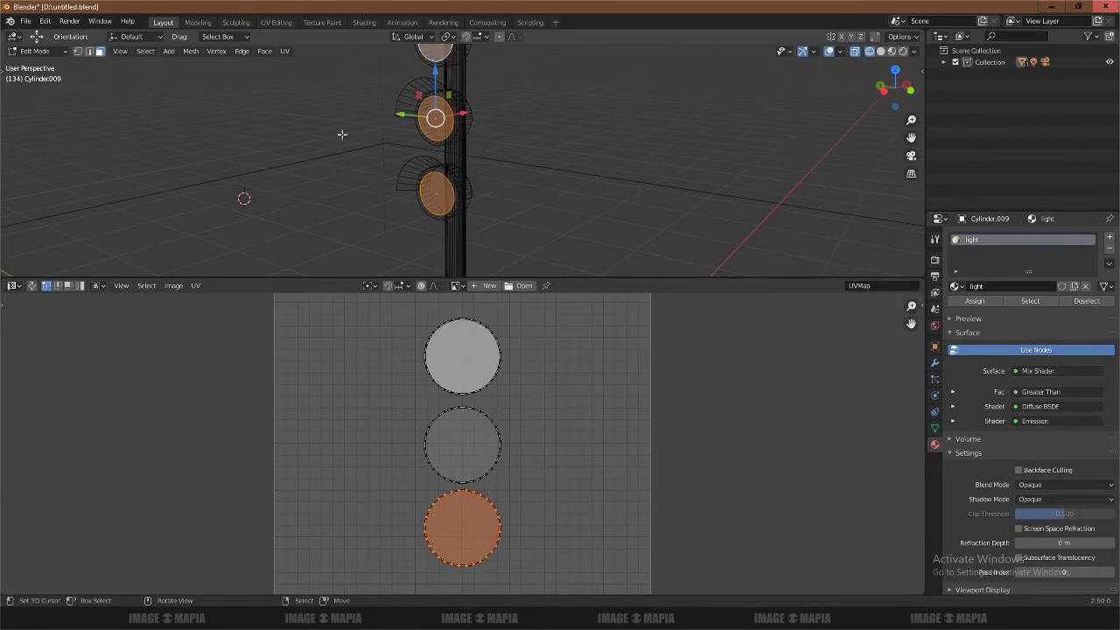
- Check the top, middle and bottom light faces individually, then select all three with A
middle_click_drag(380, 147, 385, 188)
left_click(425, 95)
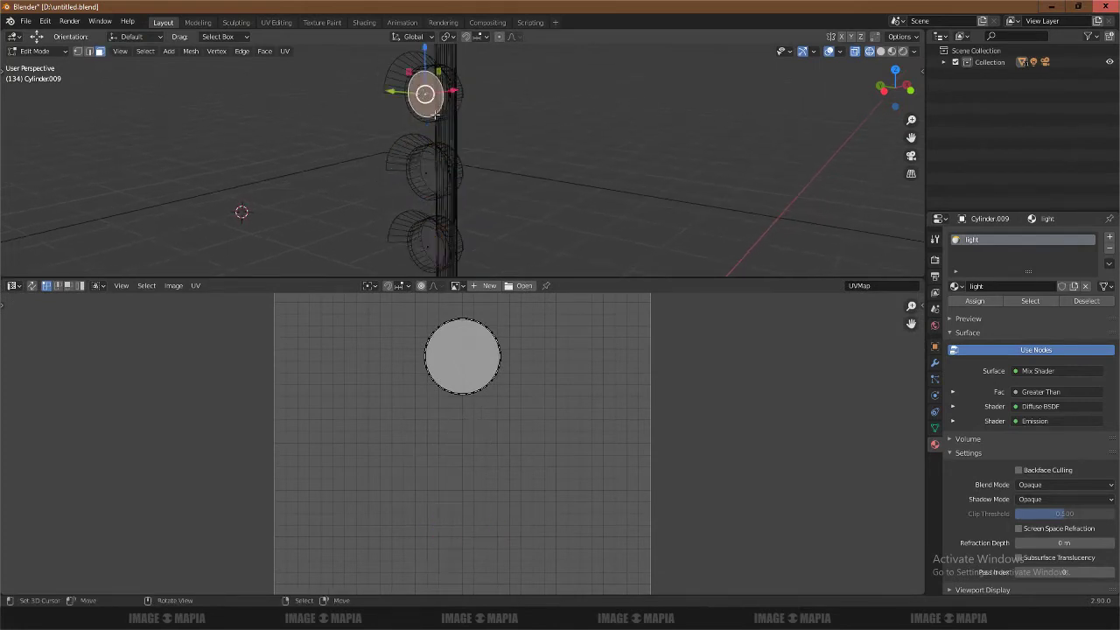
left_click(429, 175)
left_click(435, 229)
left_click(431, 120)
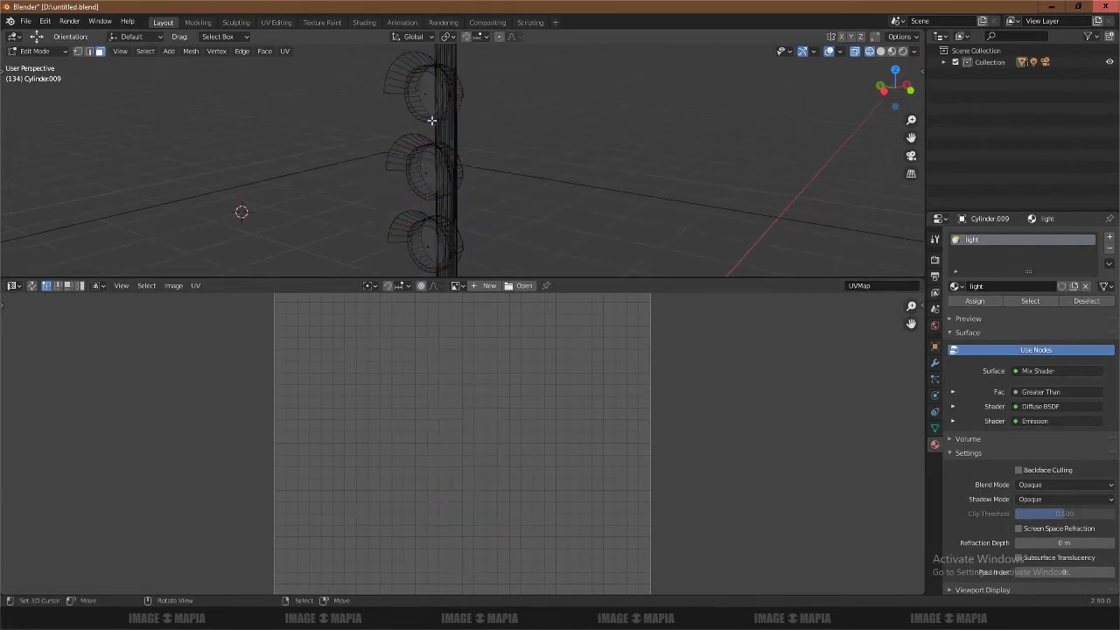
key("a")
scroll(518, 378, "down", 2)
- Move the notes up, append 'very important' after 'make uv>', then hide Notepad and enlarge the viewport
key("alt+Tab")
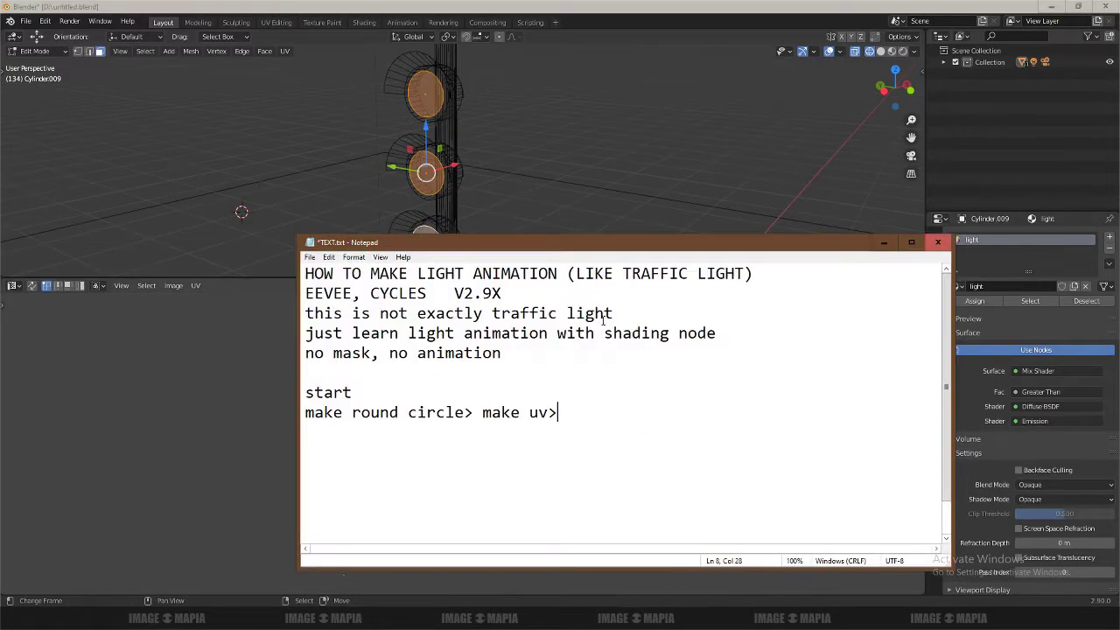
left_click_drag(603, 244, 641, 45)
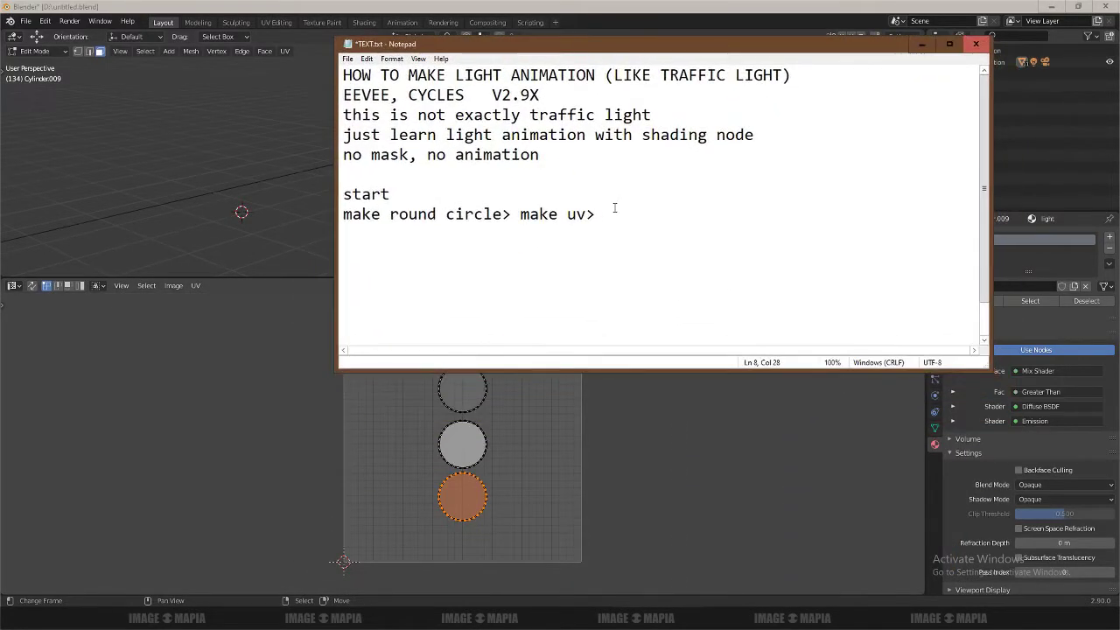
type("like t")
type("his")
key("BackSpace")
key("BackSpace")
key("BackSpace")
type("imp")
type("ortant>")
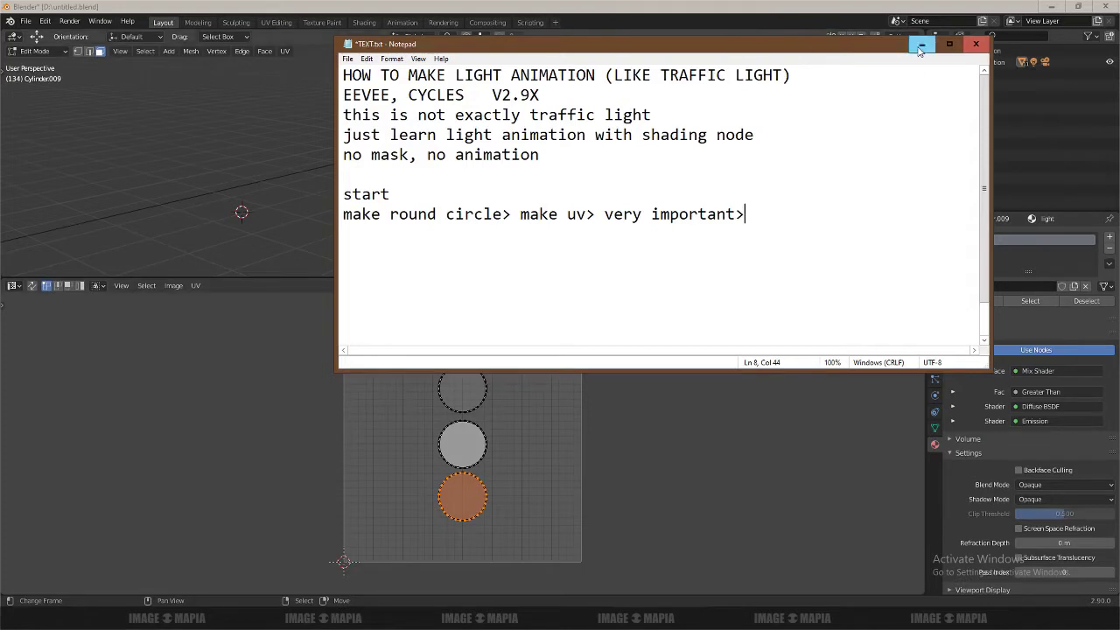
left_click(922, 44)
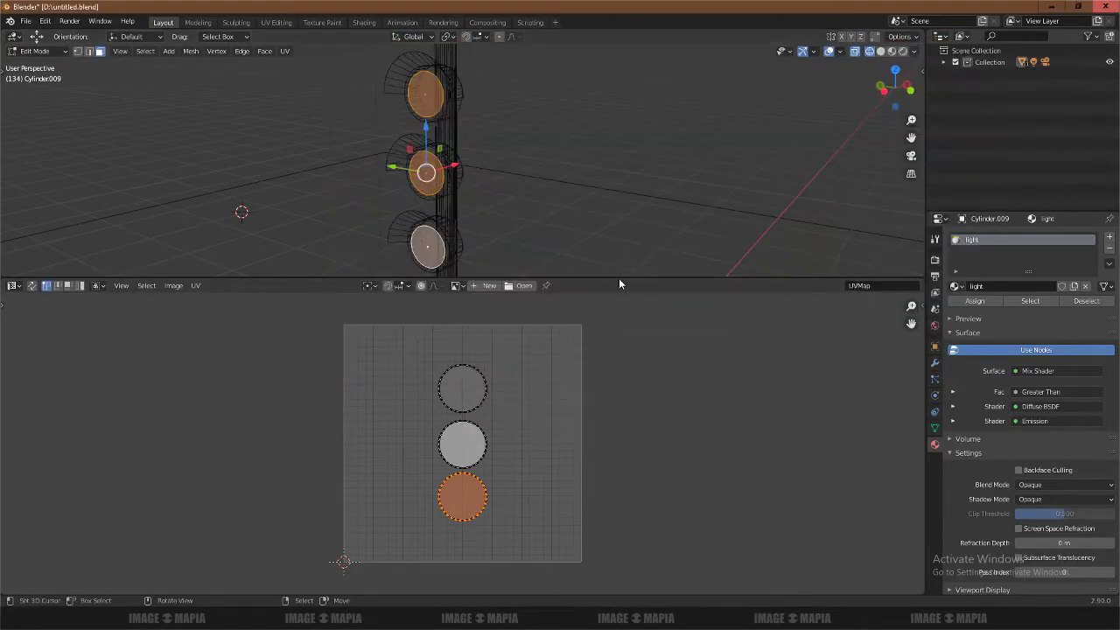
left_click_drag(612, 278, 607, 326)
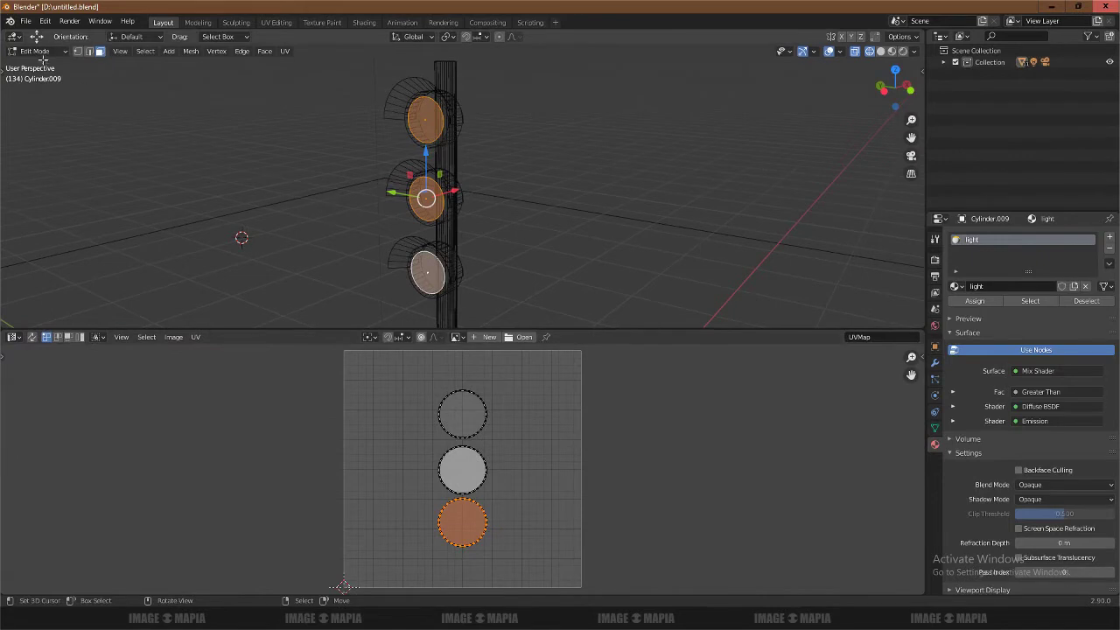
- Return the lens-disc object to Object Mode and widen the Properties and Outliner column
left_click(39, 51)
left_click(39, 60)
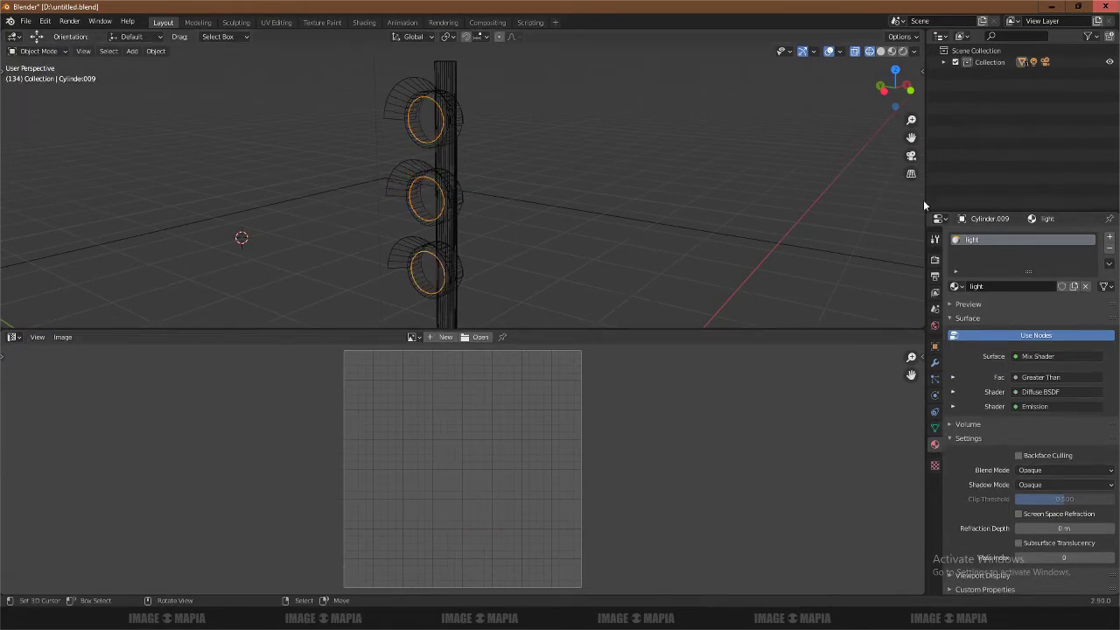
left_click_drag(926, 200, 878, 197)
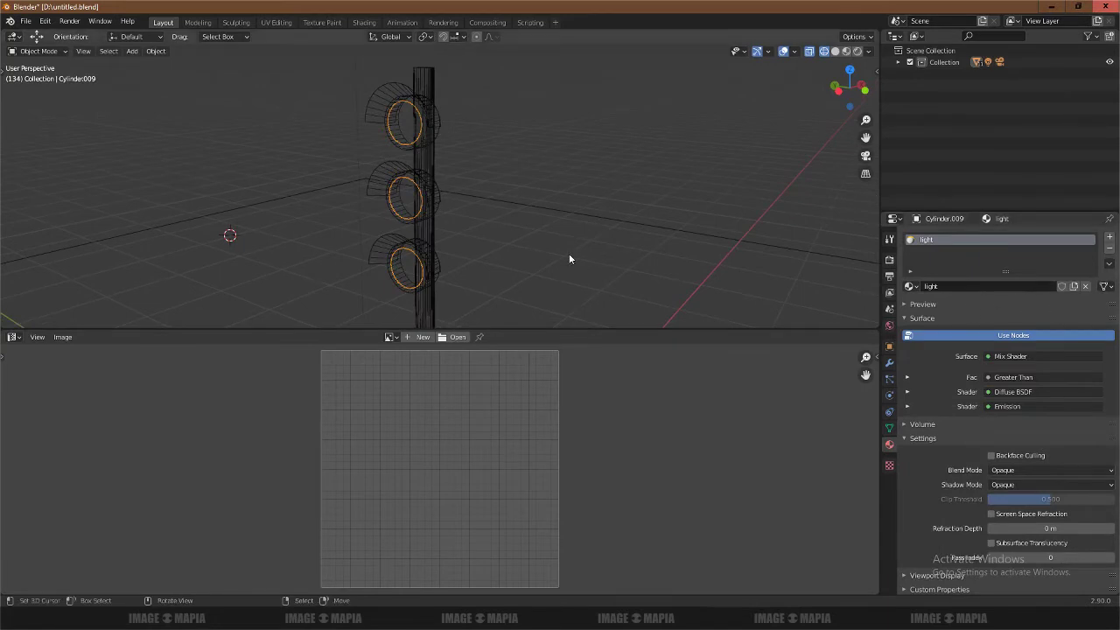
scroll(568, 258, "down", 3)
scroll(486, 241, "up", 2)
scroll(471, 234, "down", 2)
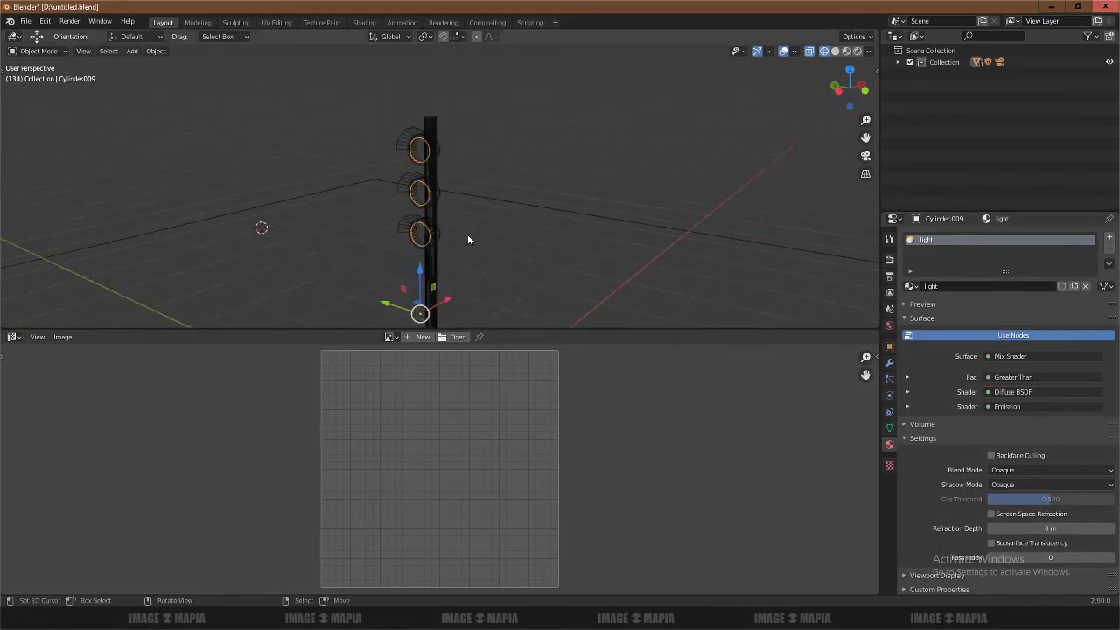
left_click(450, 303)
key("ctrl+z")
- Unlink the old 'light' material, create a new one named 'light animation', and open a Shader Editor below
left_click(1085, 286)
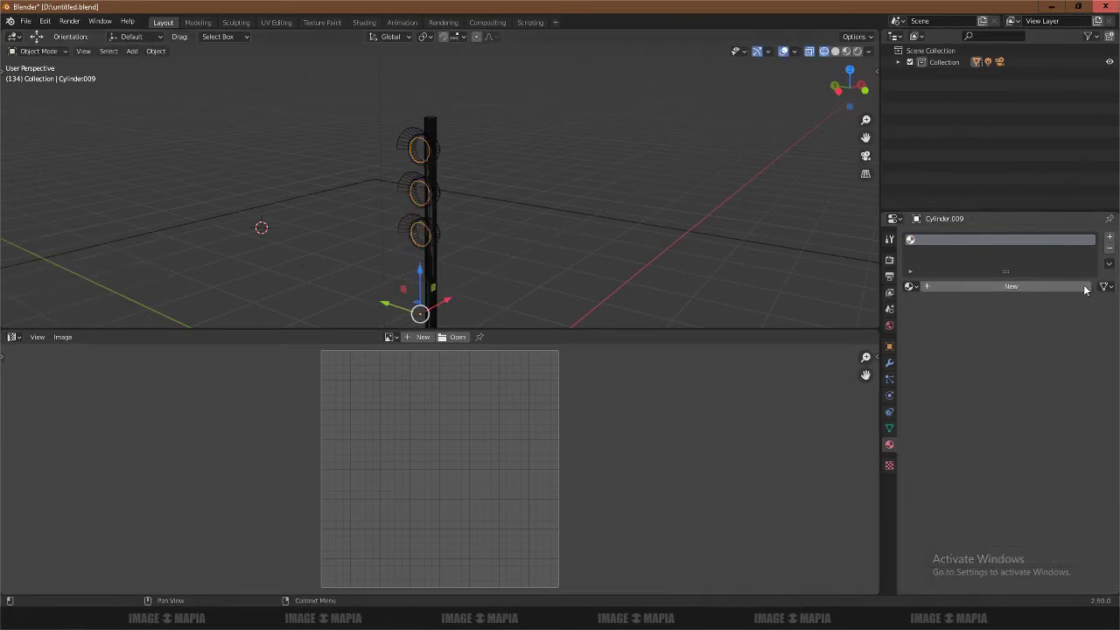
left_click(956, 286)
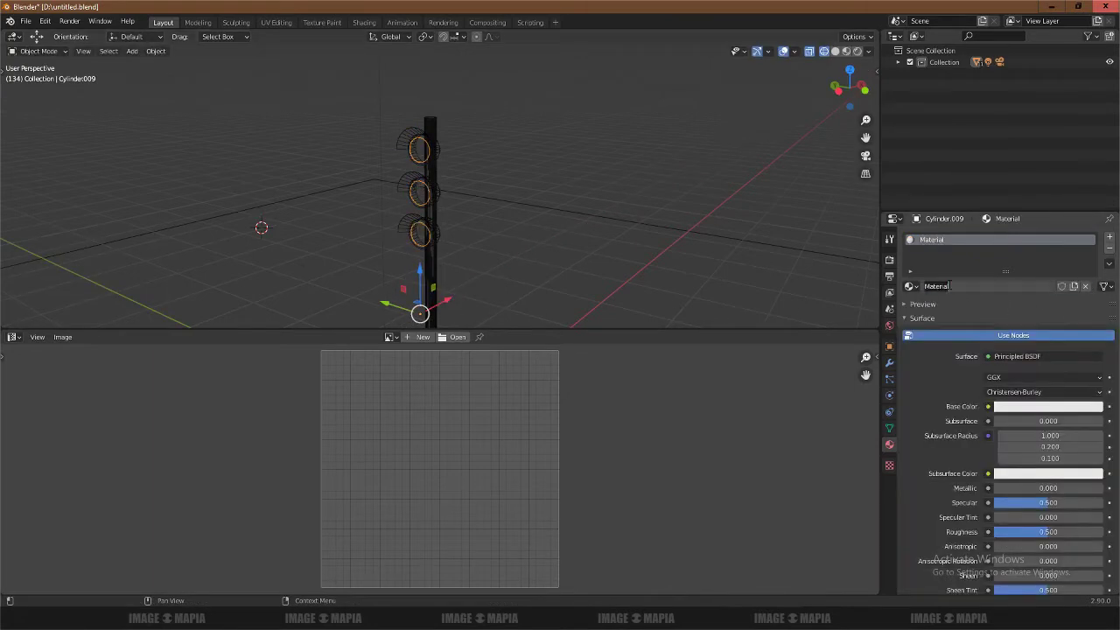
type("light animation")
key("Return")
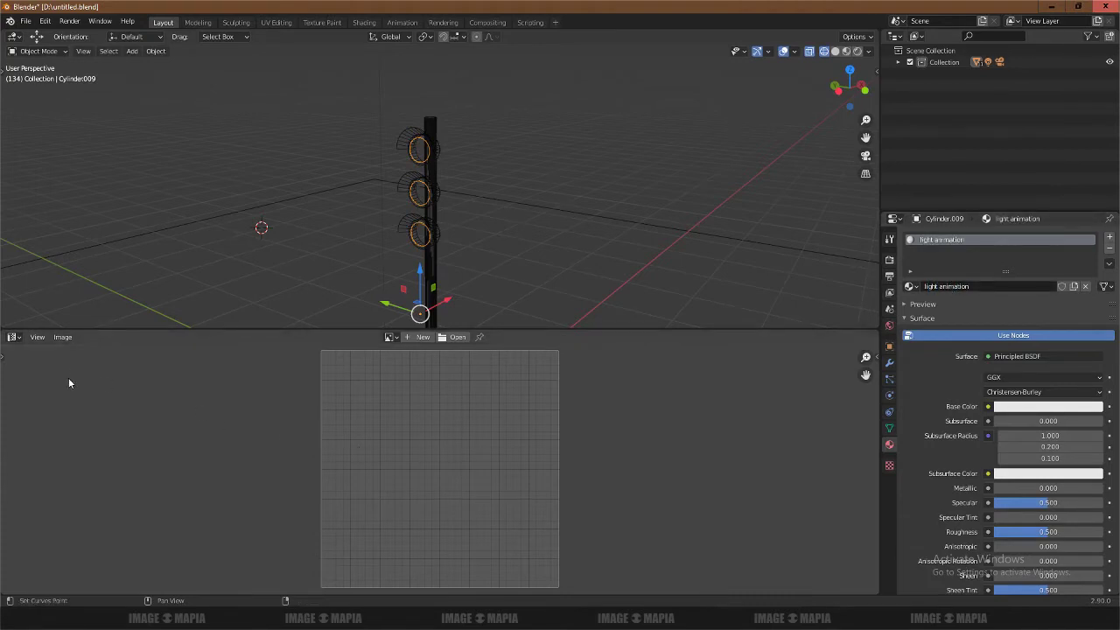
key("shift+F3")
scroll(303, 470, "down", 1)
- Center the shader nodes, orbit to a lower angle, and set viewport shading to Rendered
scroll(303, 470, "down", 1)
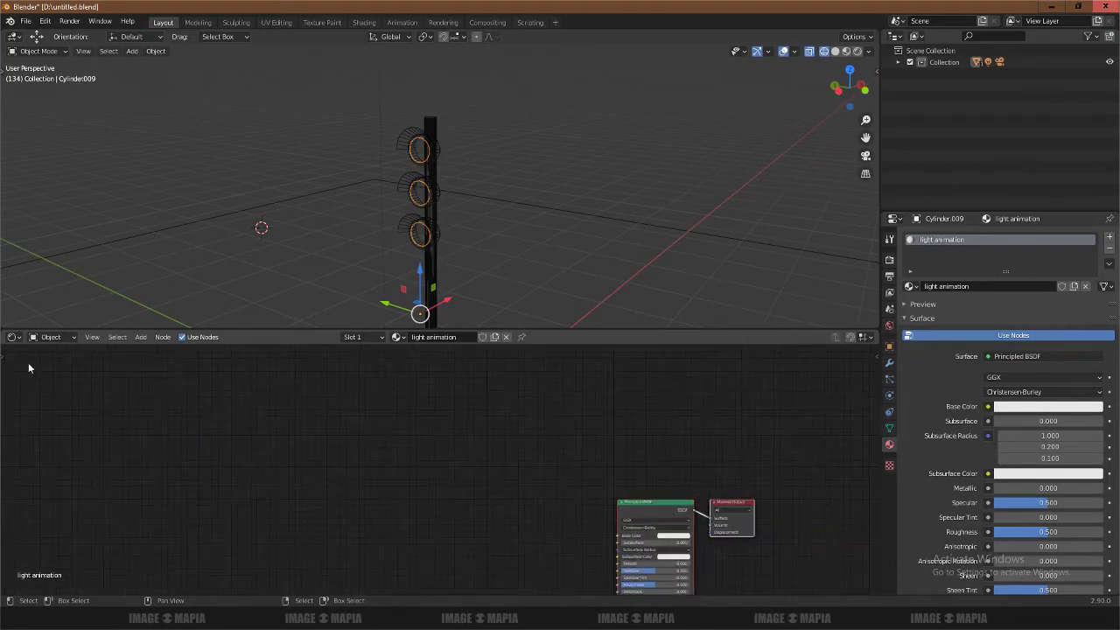
left_click(14, 337)
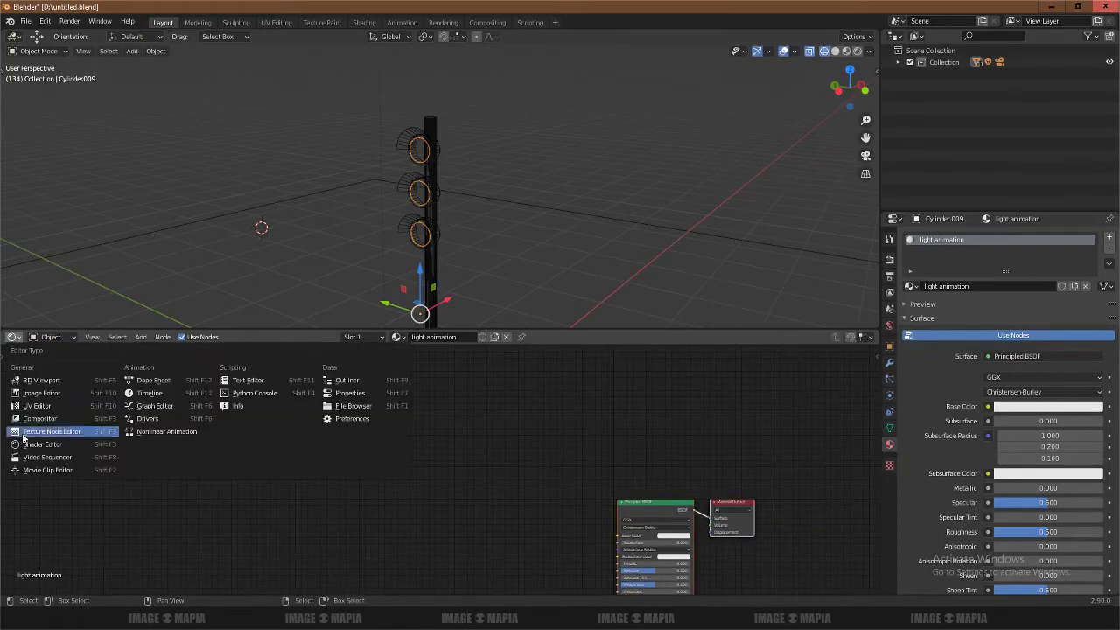
middle_click_drag(574, 512, 412, 435)
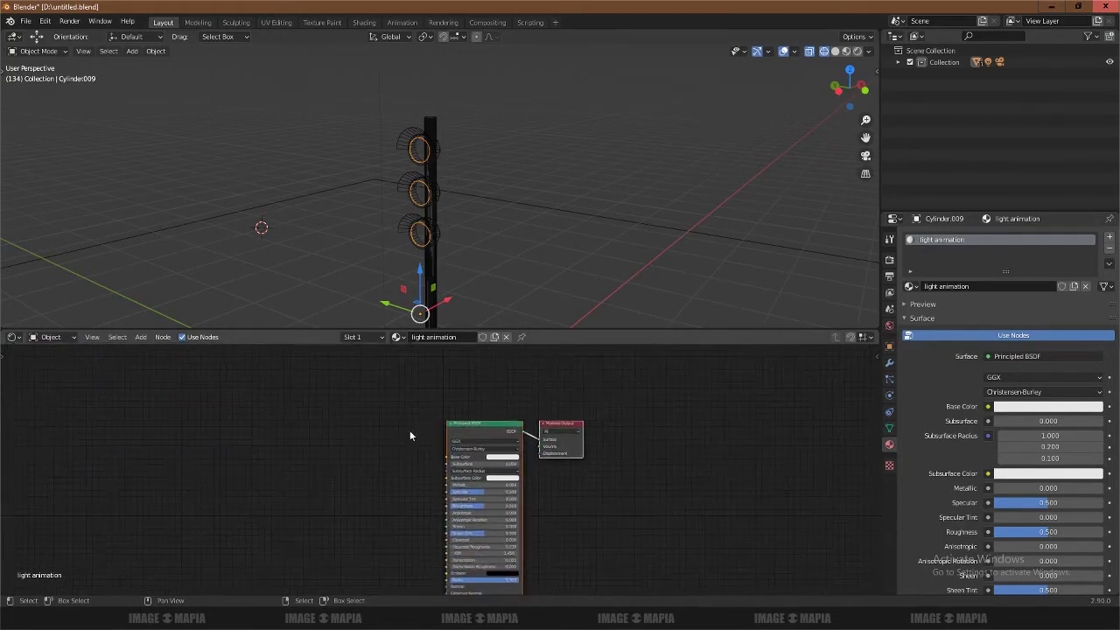
mouse_move(429, 227)
middle_mouse_down()
mouse_move(433, 197)
mouse_move(466, 165)
mouse_move(618, 220)
middle_mouse_up()
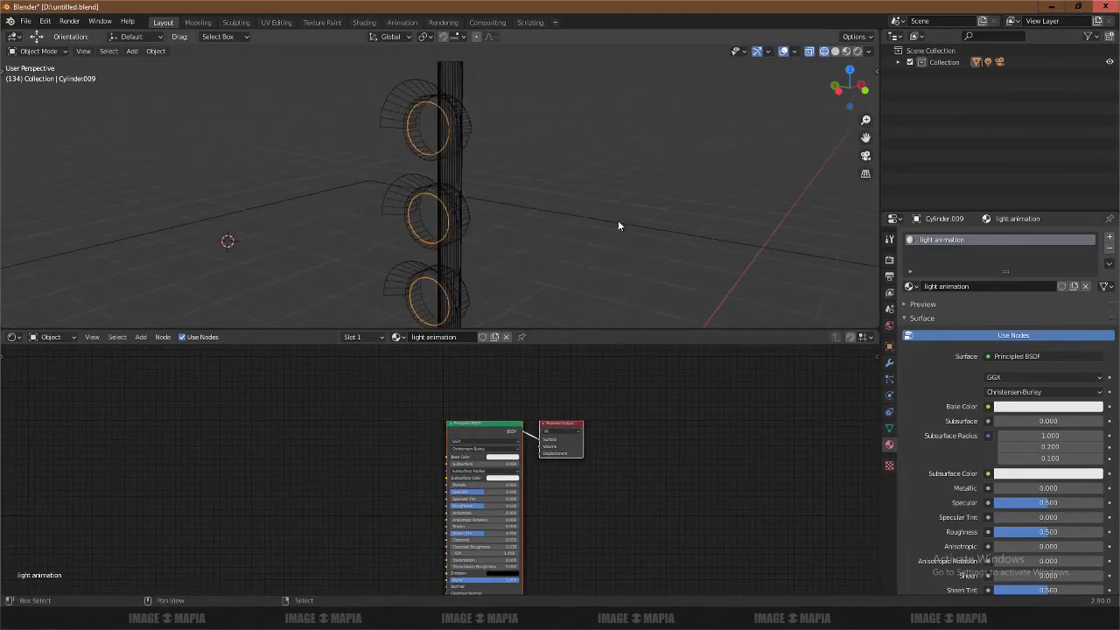
left_click(846, 51)
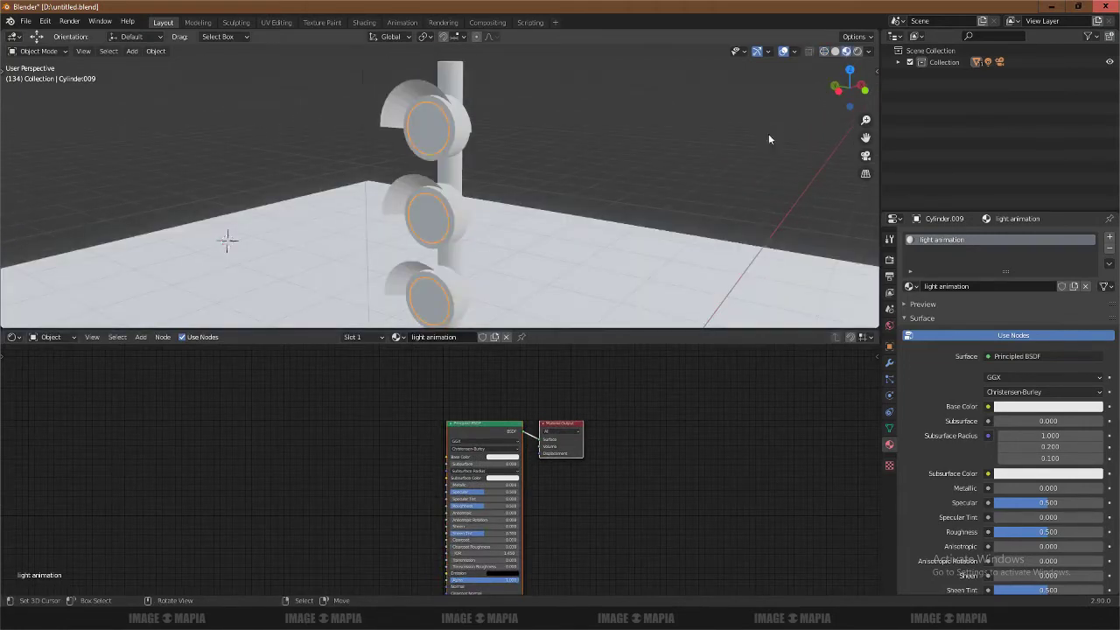
left_click(857, 51)
scroll(443, 466, "up", 4)
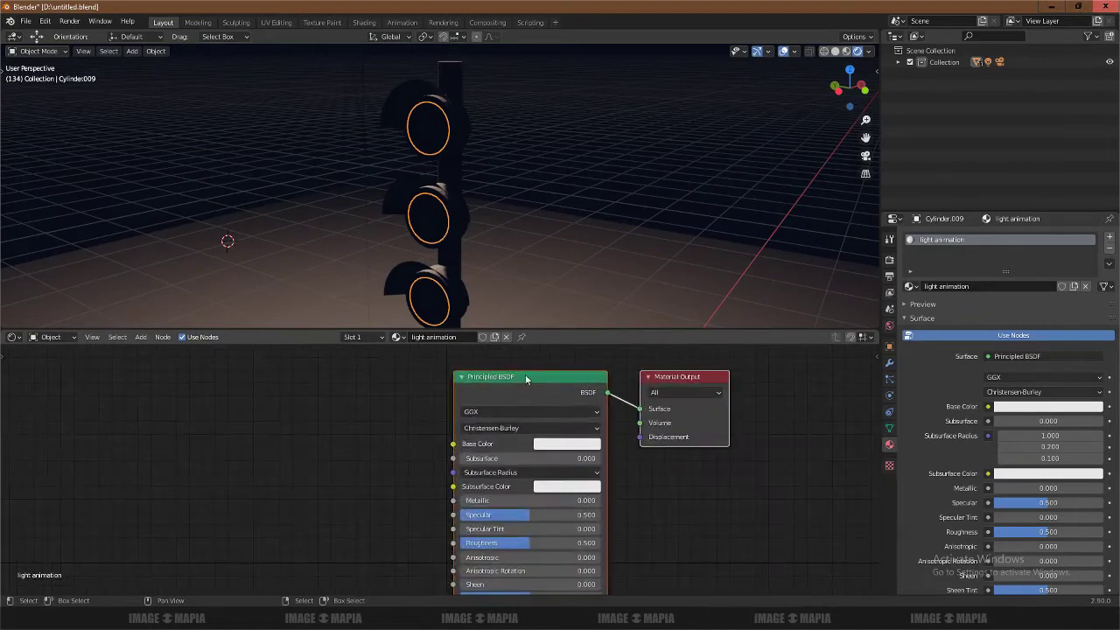
- Move the Principled BSDF node down-left and bring up the Add > Shader node list
left_click_drag(526, 378, 361, 461)
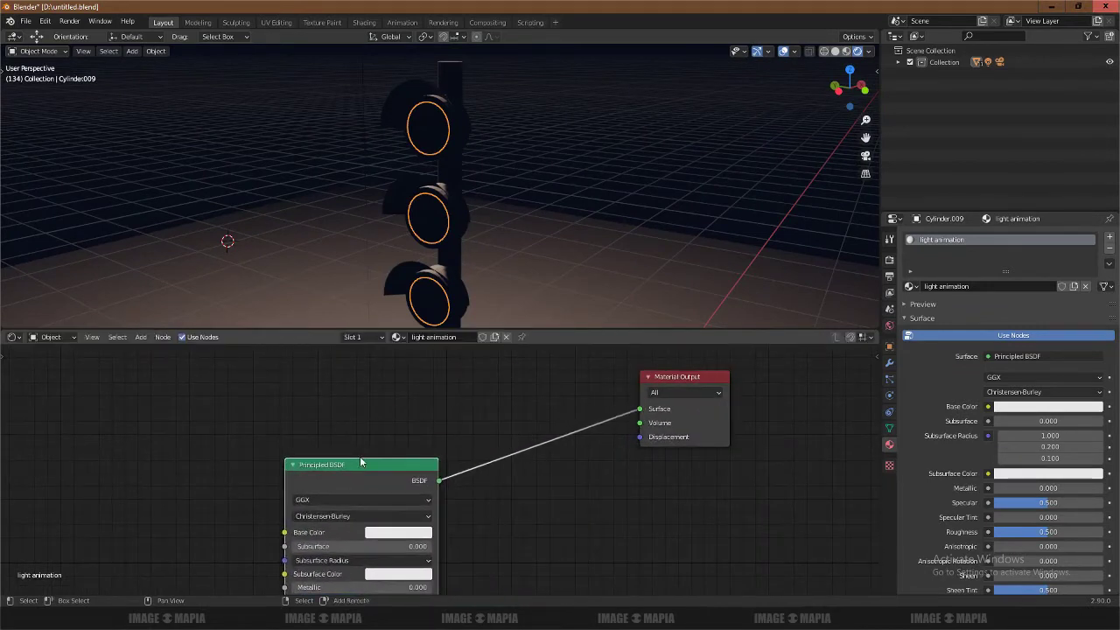
key("shift+a")
left_click(368, 461)
left_click(141, 337)
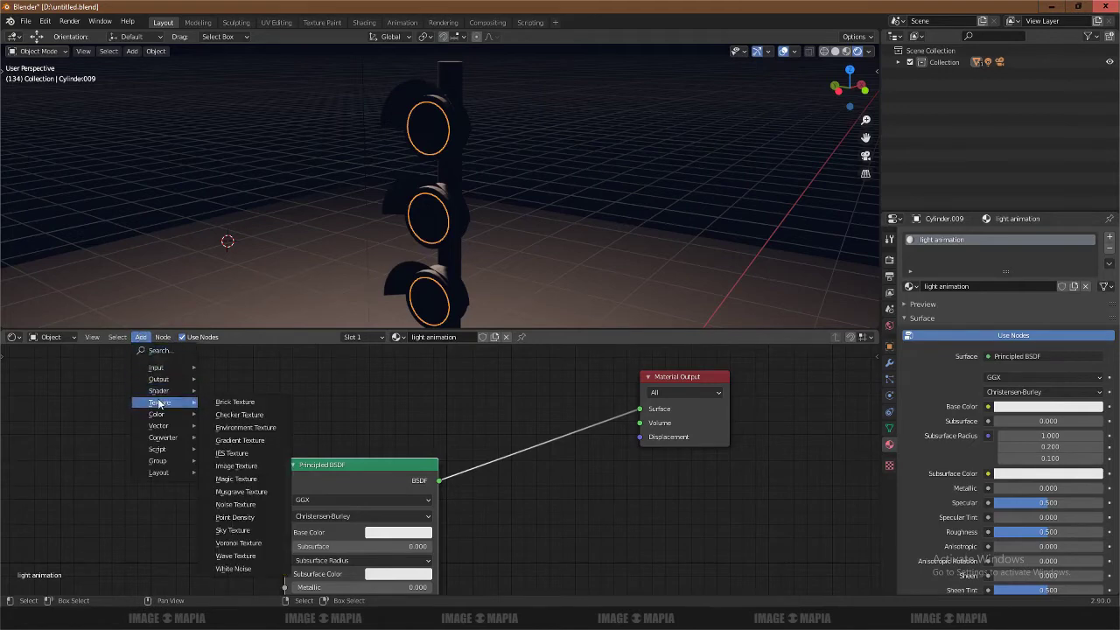
mouse_move(163, 390)
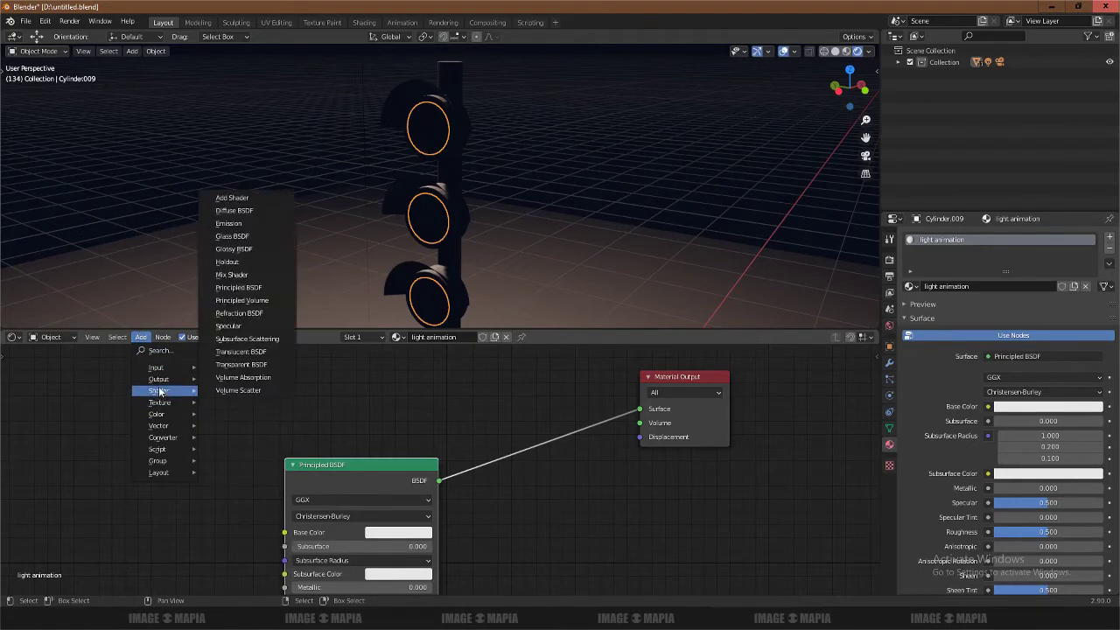
- Add a Diffuse BSDF node and an Emission node on the left of the node editor
left_click(235, 211)
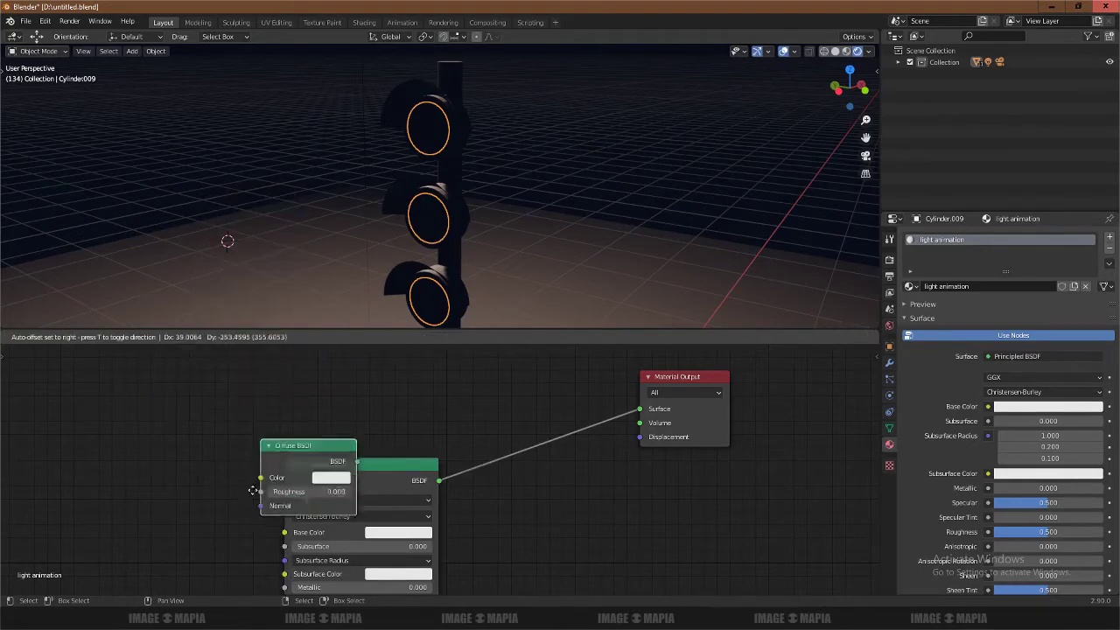
left_click(148, 512)
left_click(141, 337)
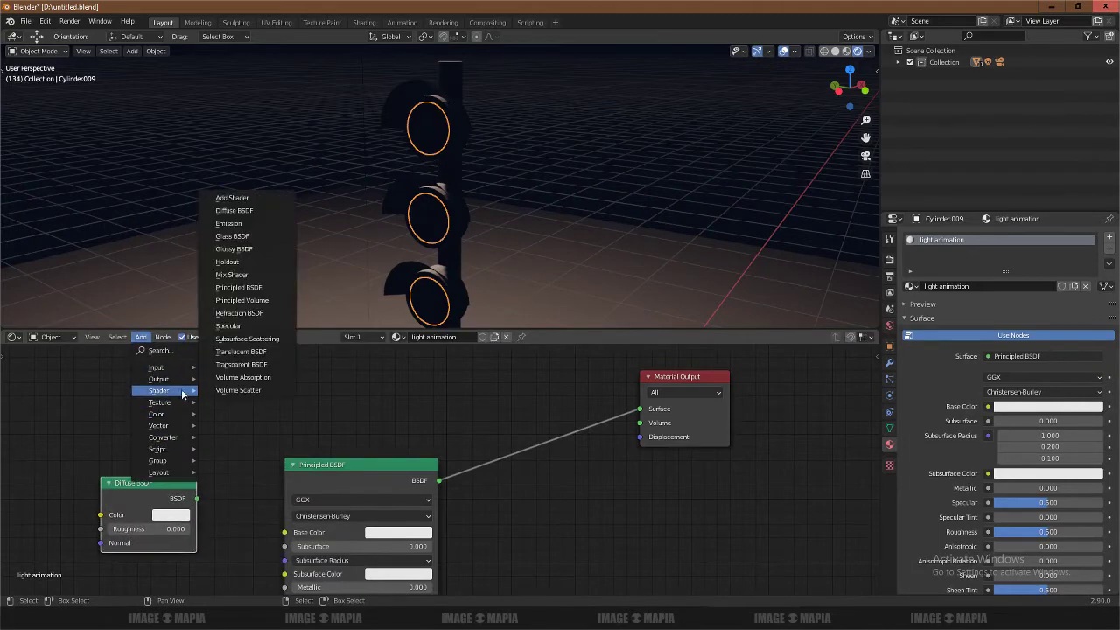
mouse_move(160, 390)
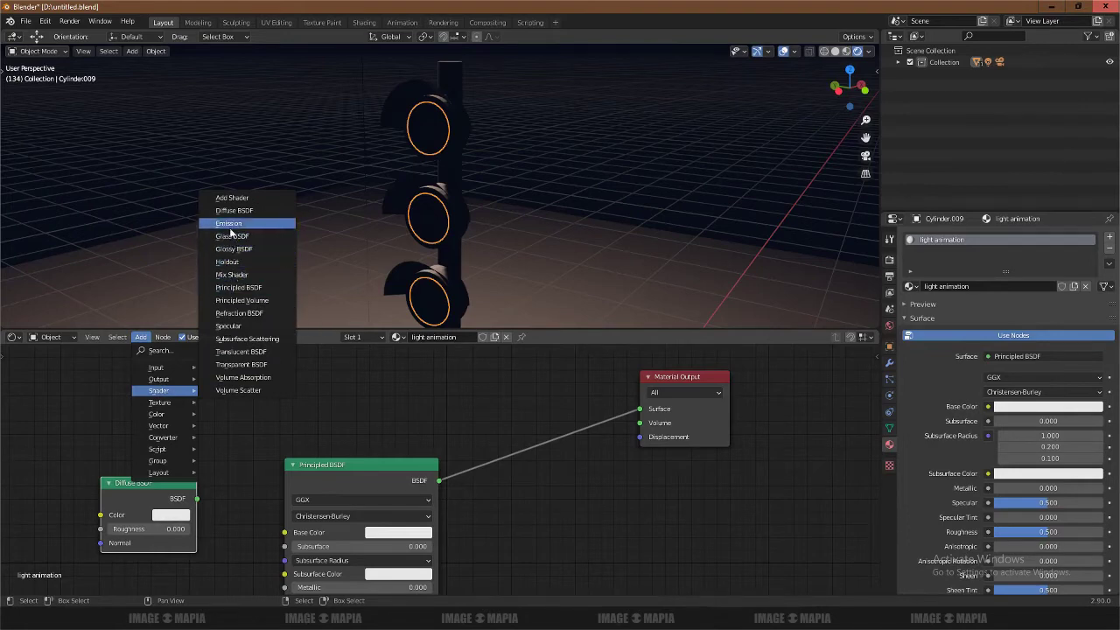
left_click(229, 224)
left_click(131, 411)
scroll(232, 433, "down", 2)
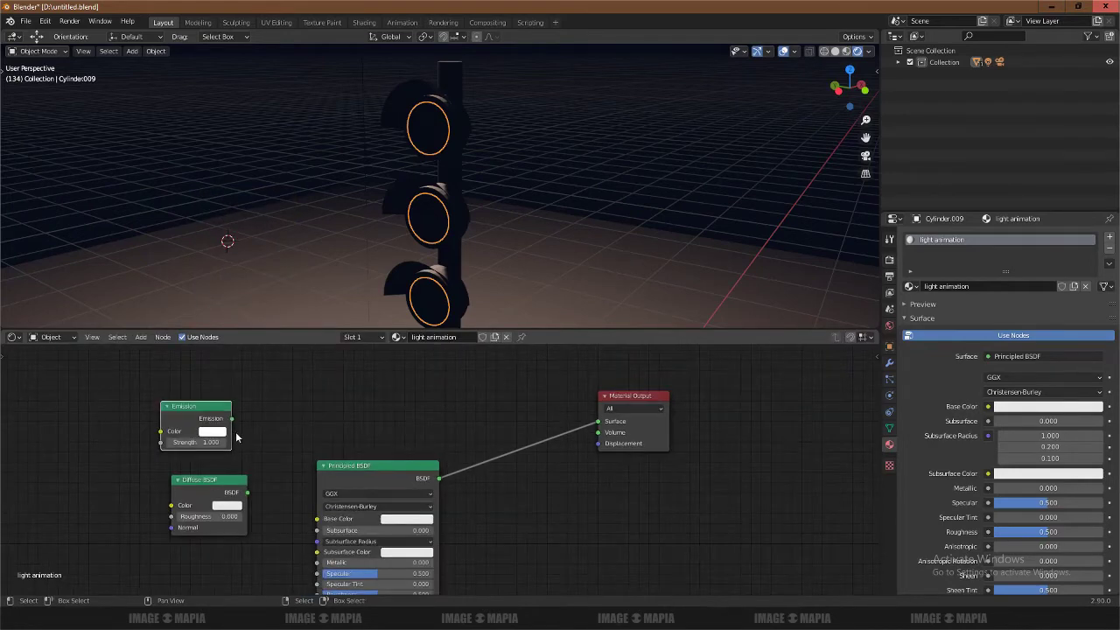
- Insert a Mix Shader before Material Output, plug Emission into its second shader, delete Principled BSDF
key("shift+a")
left_click(237, 432)
type("mix")
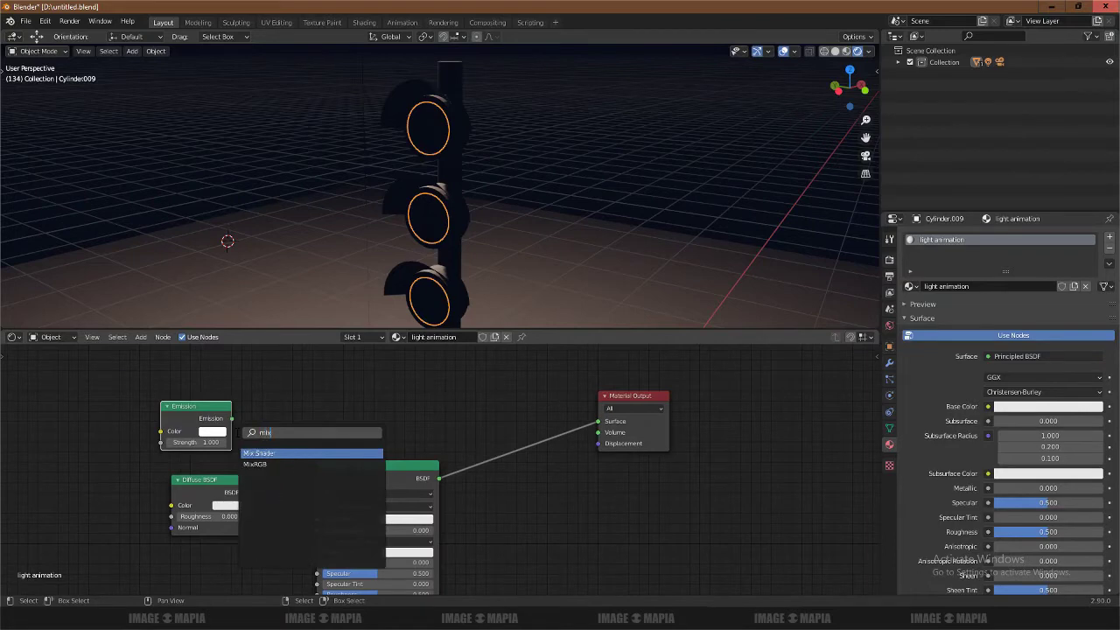
key("Return")
left_click(521, 442)
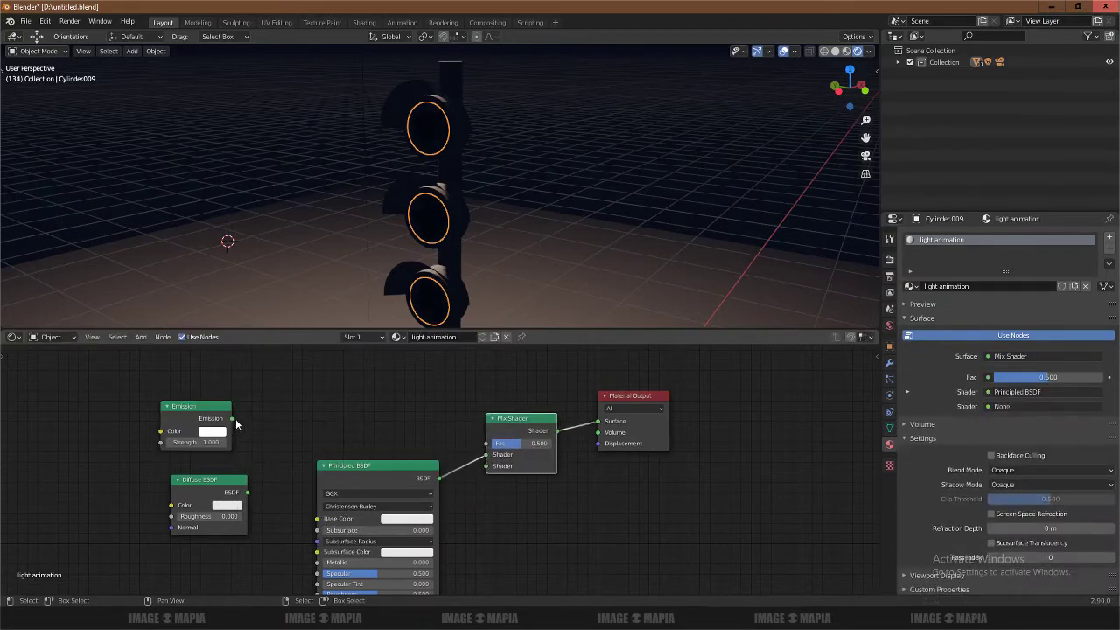
left_click_drag(232, 418, 486, 466)
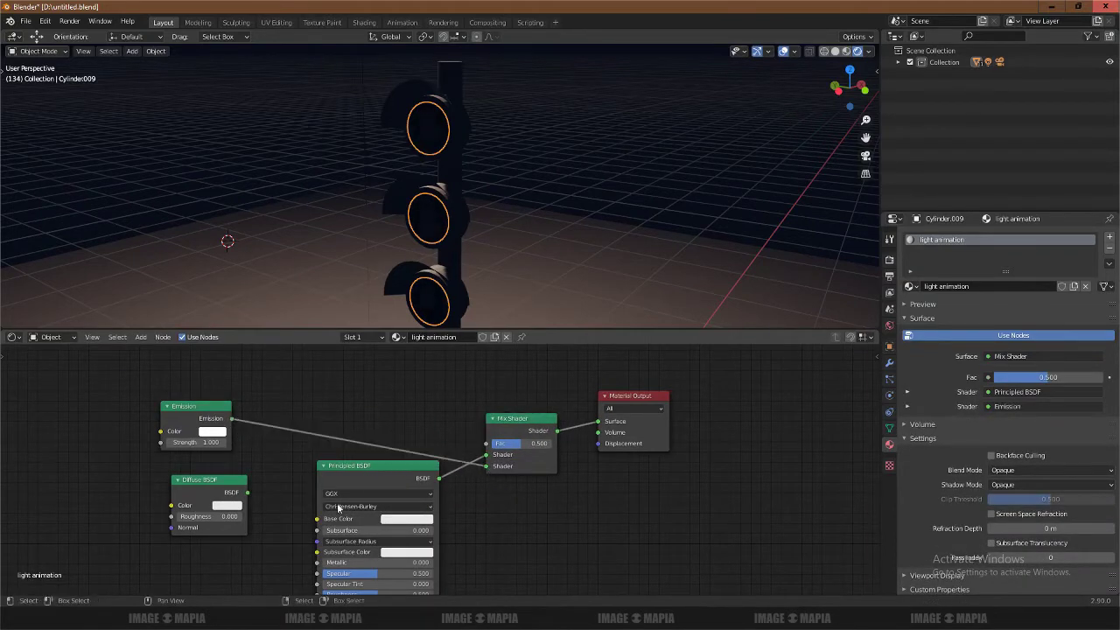
left_click_drag(212, 414, 452, 522)
left_click_drag(378, 471, 311, 439)
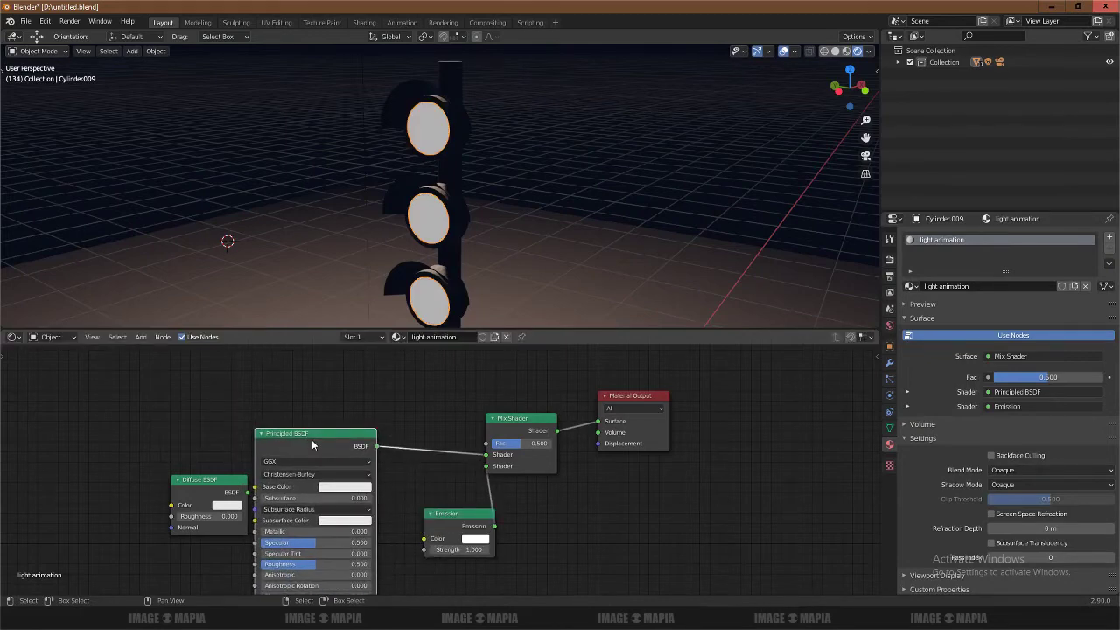
key("x")
left_click_drag(464, 515, 364, 492)
- Connect Diffuse BSDF to the Mix Shader's first shader input and place it above Emission
scroll(424, 447, "up", 2)
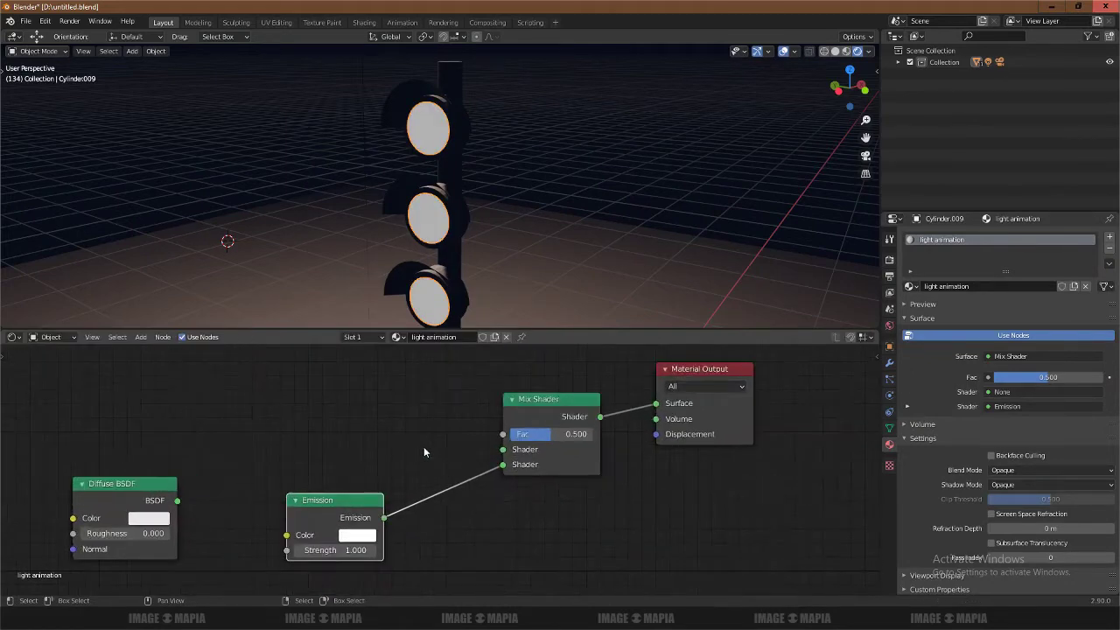
middle_click_drag(424, 447, 429, 445)
left_click_drag(543, 455, 523, 470)
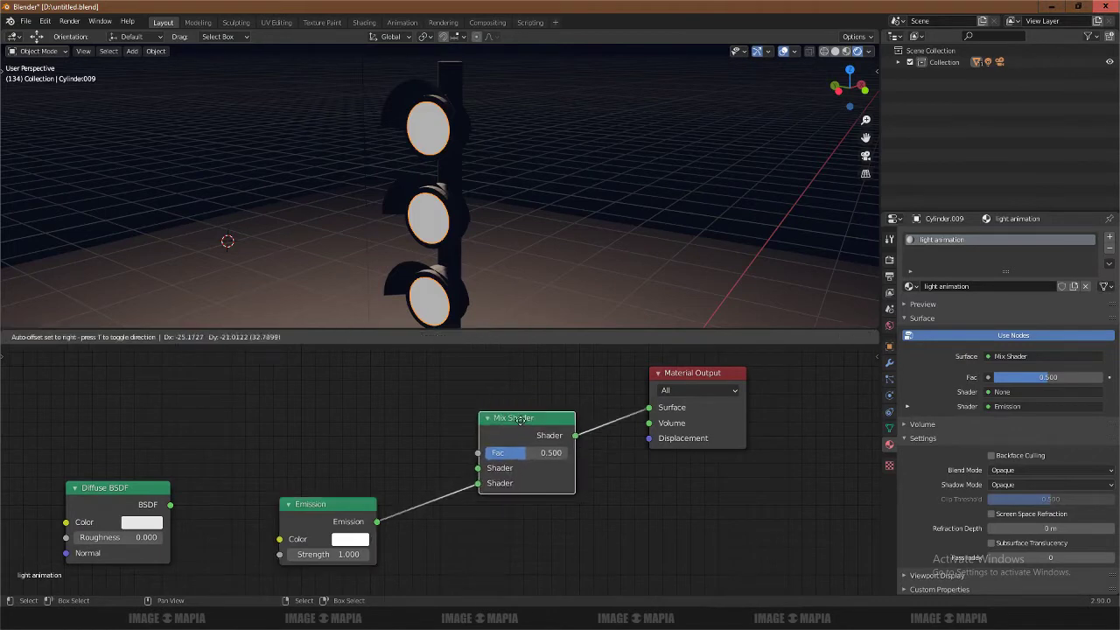
left_click_drag(278, 508, 280, 428)
mouse_move(129, 488)
left_mouse_down()
mouse_move(316, 501)
mouse_move(478, 469)
left_mouse_up()
left_click_drag(324, 425, 342, 523)
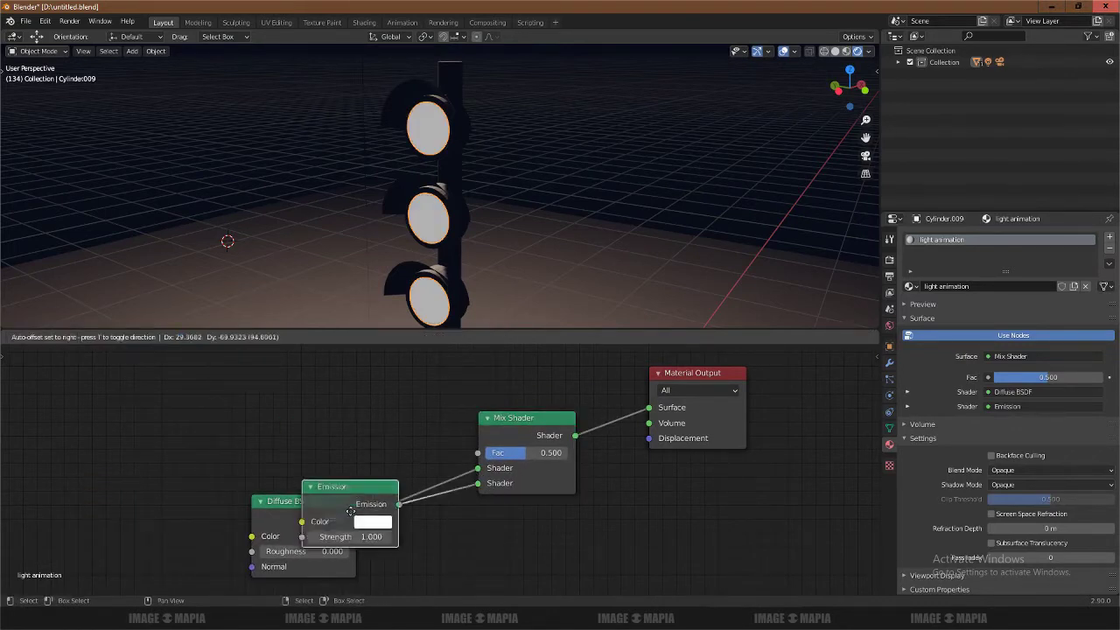
left_click_drag(286, 470, 288, 407)
- Set the Emission strength to 2.000 and arrange the shader nodes neatly
left_click(339, 550)
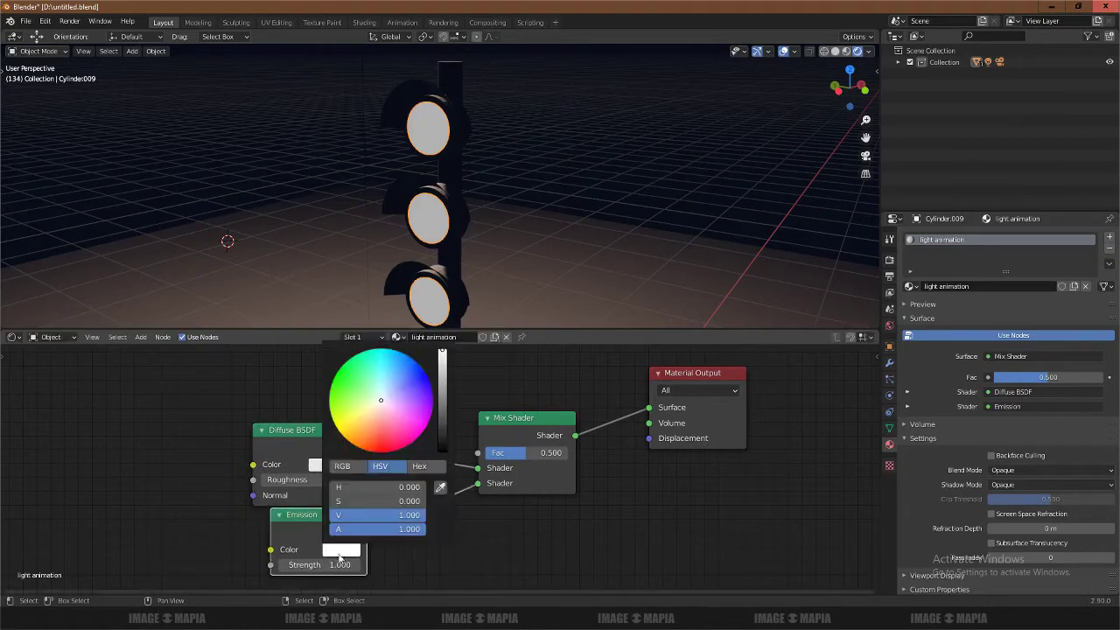
left_click_drag(332, 565, 346, 565)
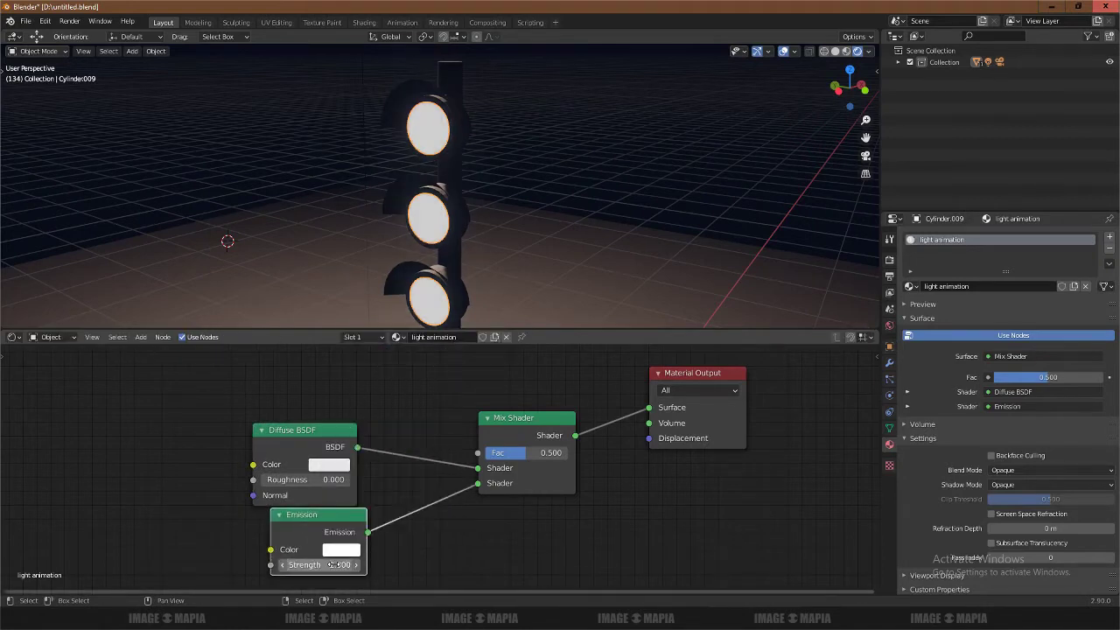
scroll(367, 547, "down", 1)
middle_click_drag(408, 528, 539, 504)
left_click_drag(482, 486, 462, 497)
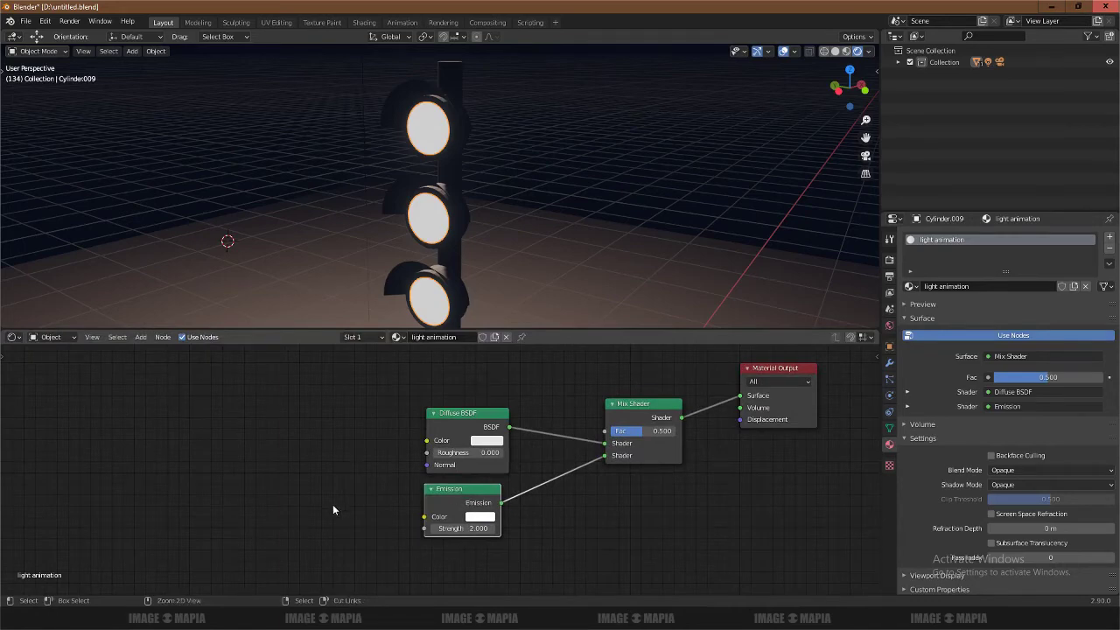
- Save the file and add a ColorRamp node to the left of Emission
key("ctrl+s")
key("shift+a")
type("c")
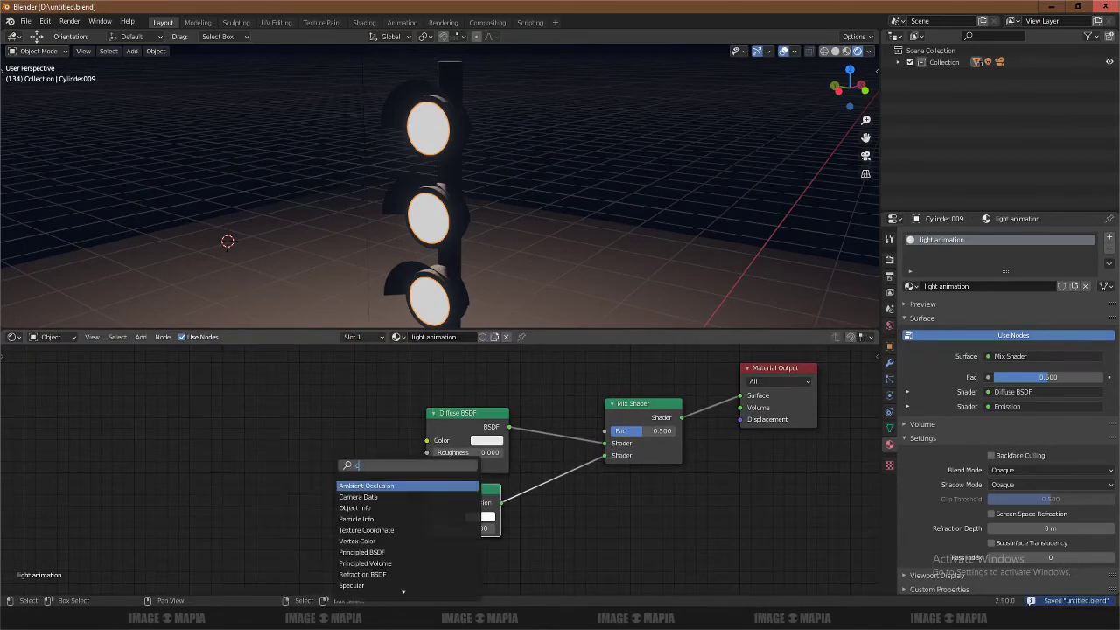
type("olo")
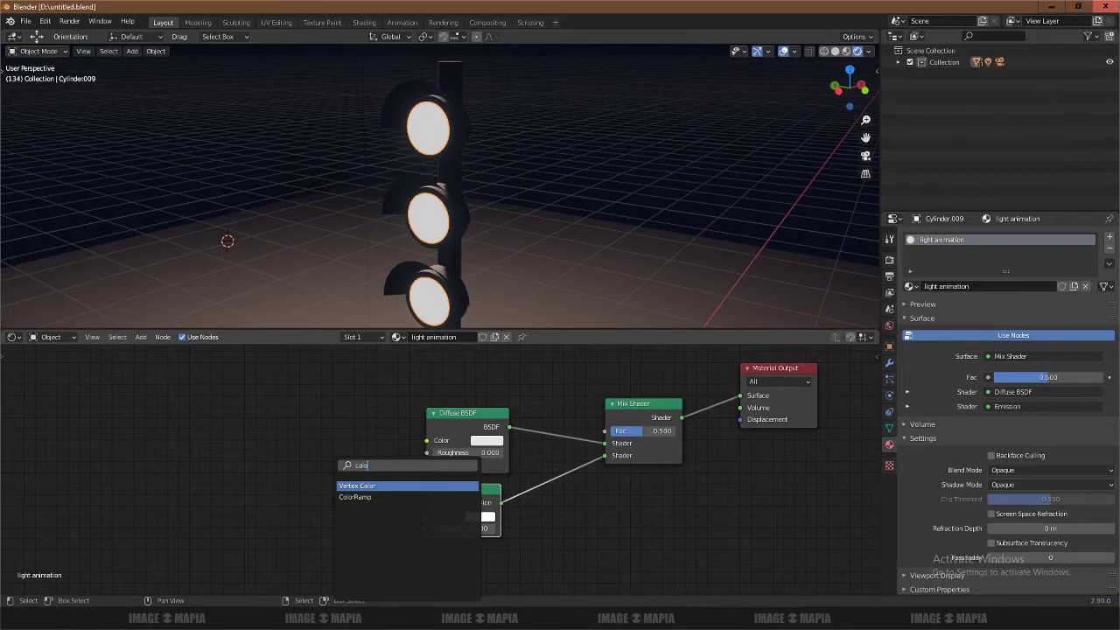
key("Down")
key("Return")
left_click(257, 448)
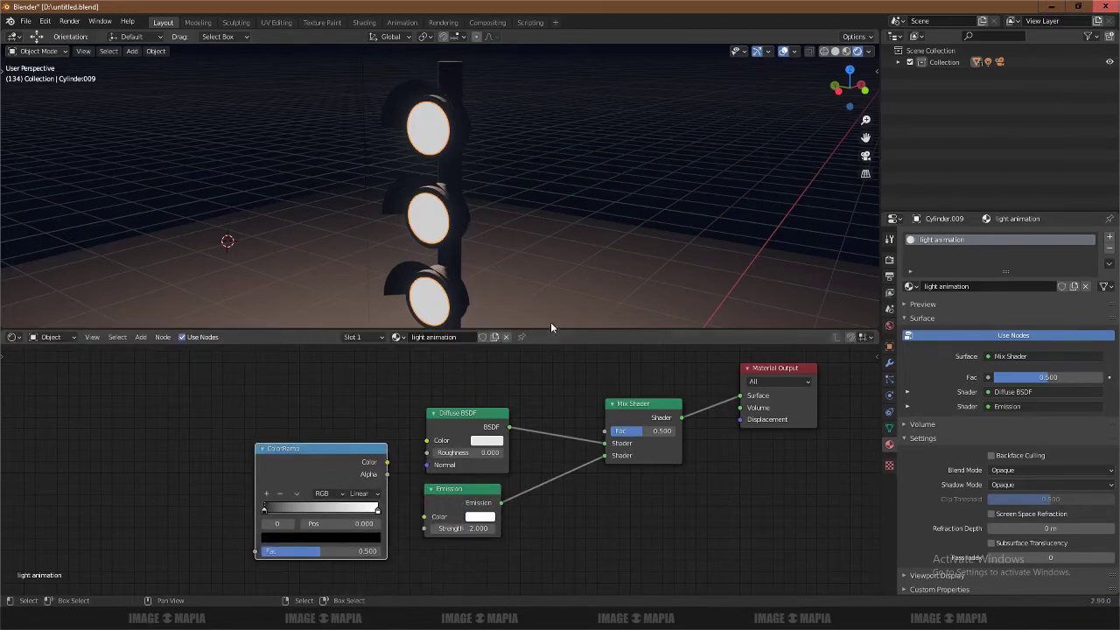
left_click_drag(551, 326, 554, 248)
scroll(511, 175, "down", 3)
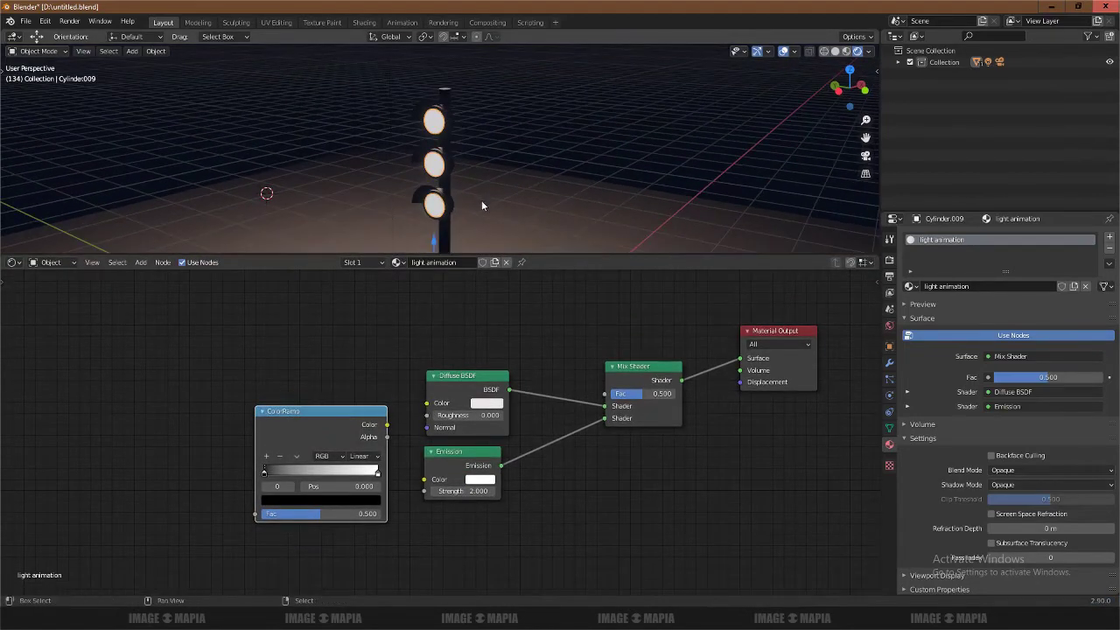
scroll(371, 439, "up", 2)
middle_click_drag(370, 440, 479, 391)
- Set the ColorRamp interpolation to Constant and add a middle stop at 0.500
left_click(429, 420)
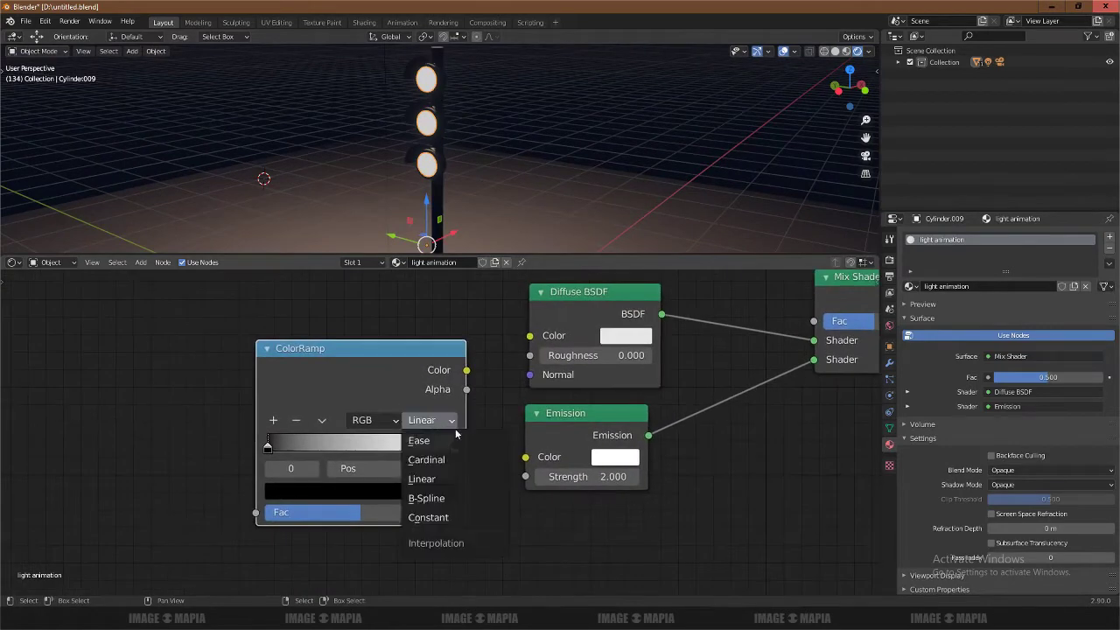
left_click(435, 518)
scroll(436, 519, "up", 2)
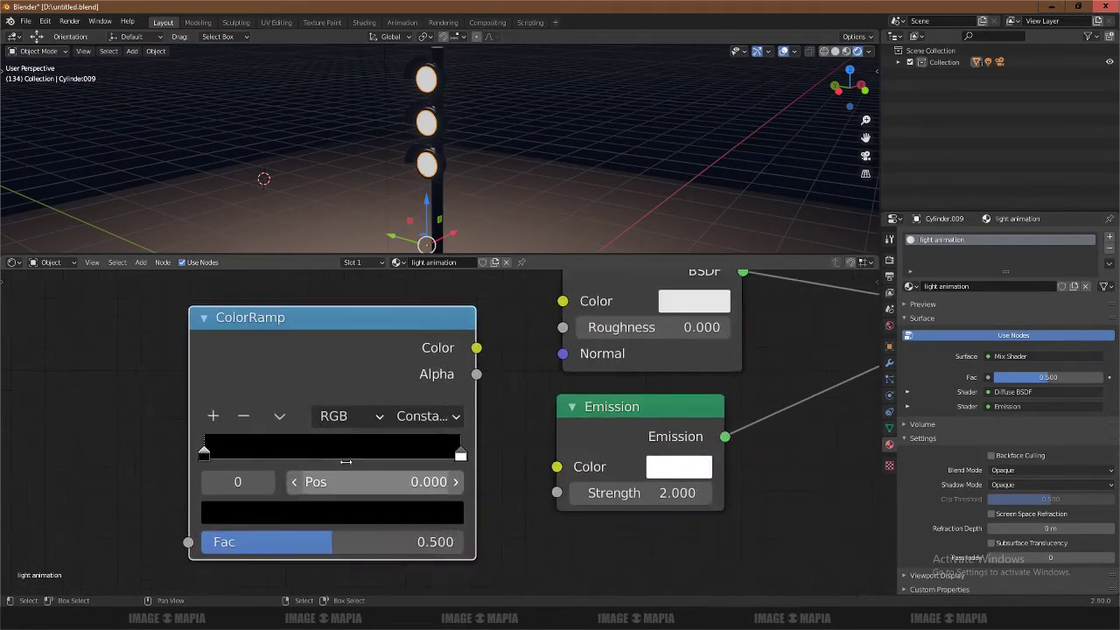
left_click(215, 417)
middle_click_drag(338, 470, 363, 402)
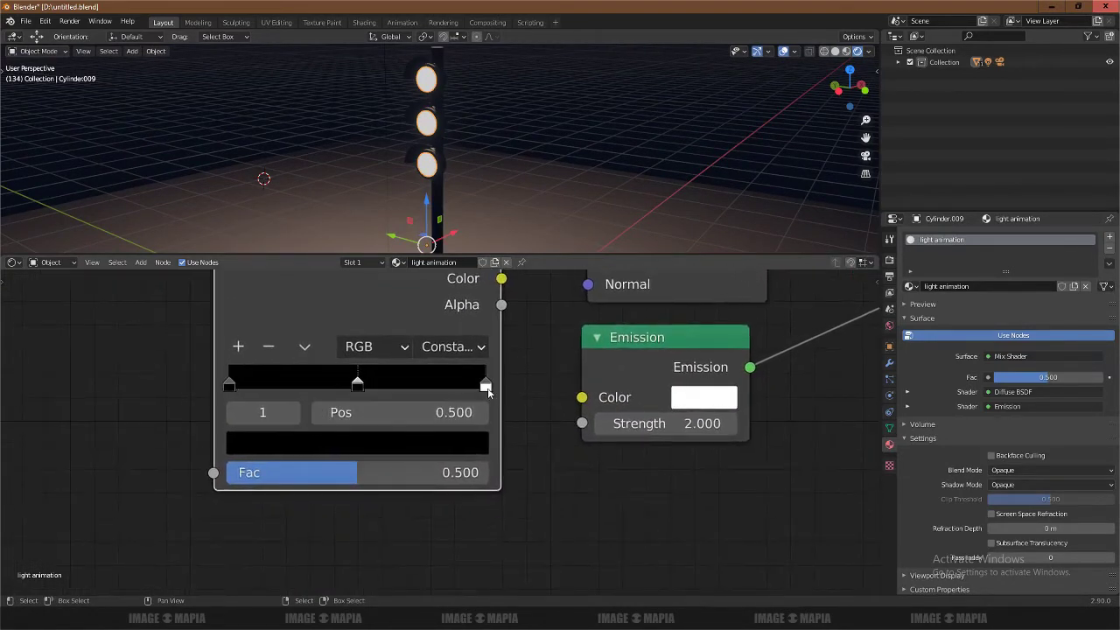
- Make the ramp's right-end stop a slightly dark green
left_click(486, 386)
left_click(396, 448)
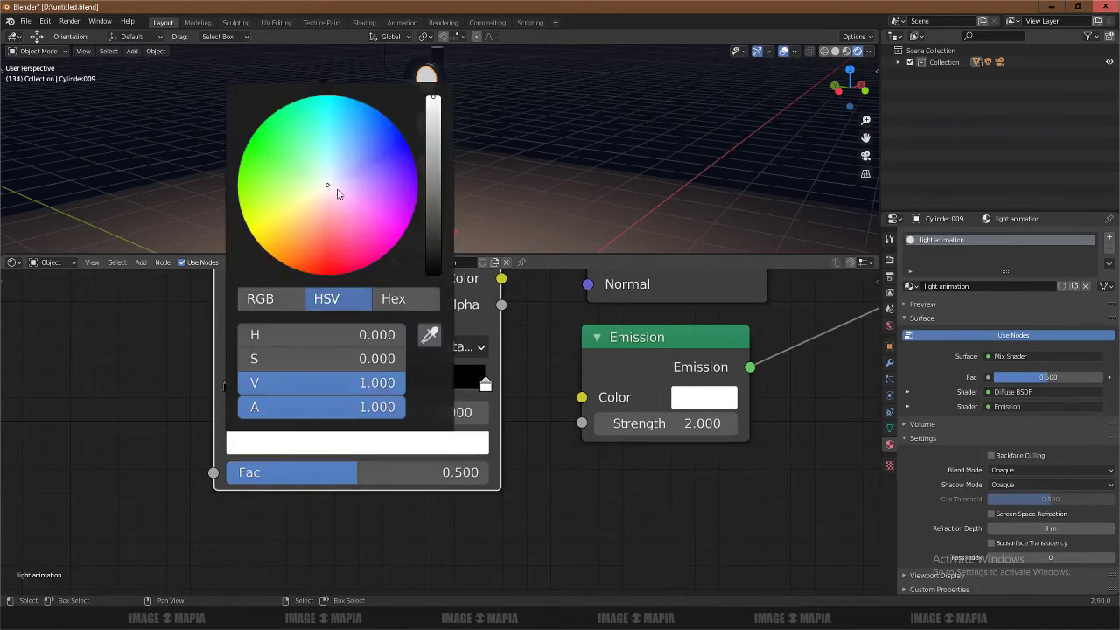
left_click_drag(332, 187, 331, 274)
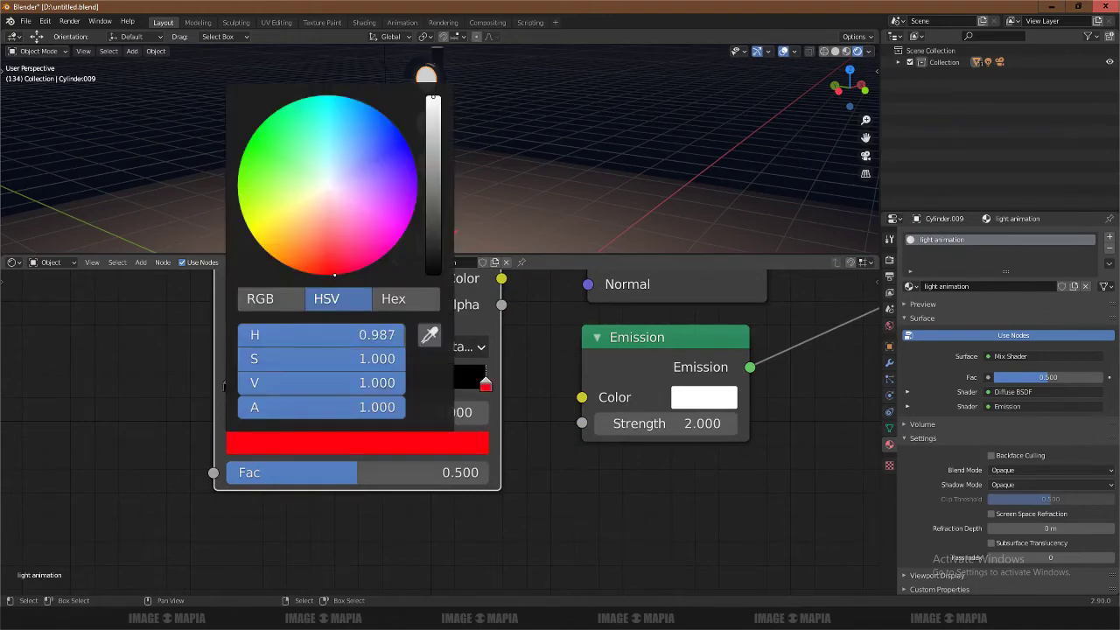
left_click_drag(432, 102, 432, 145)
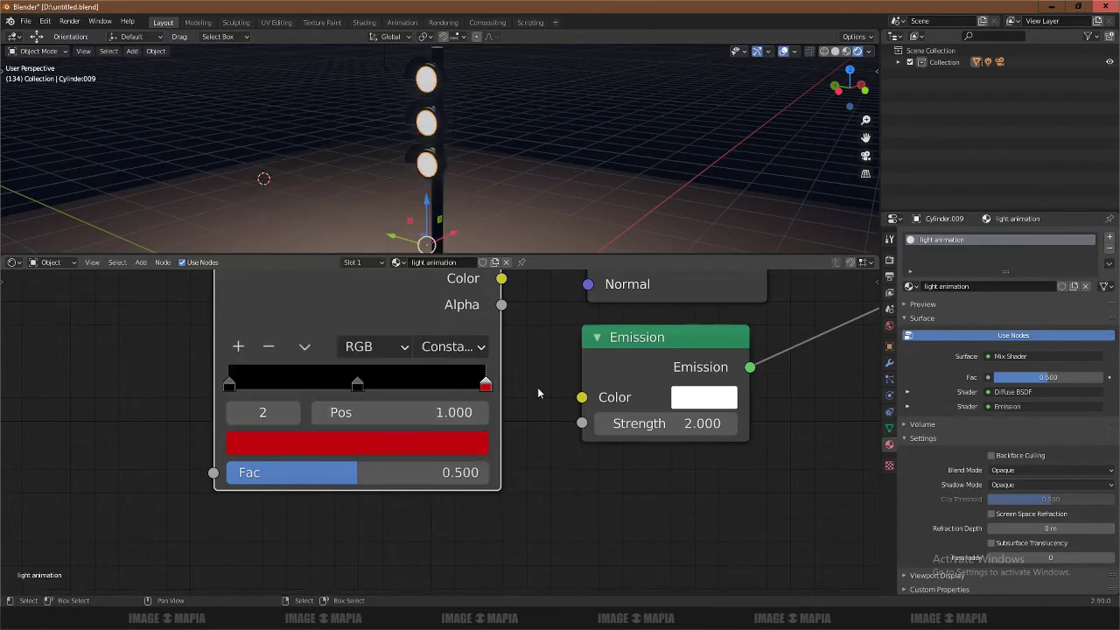
left_click(439, 445)
left_click_drag(355, 267, 237, 173)
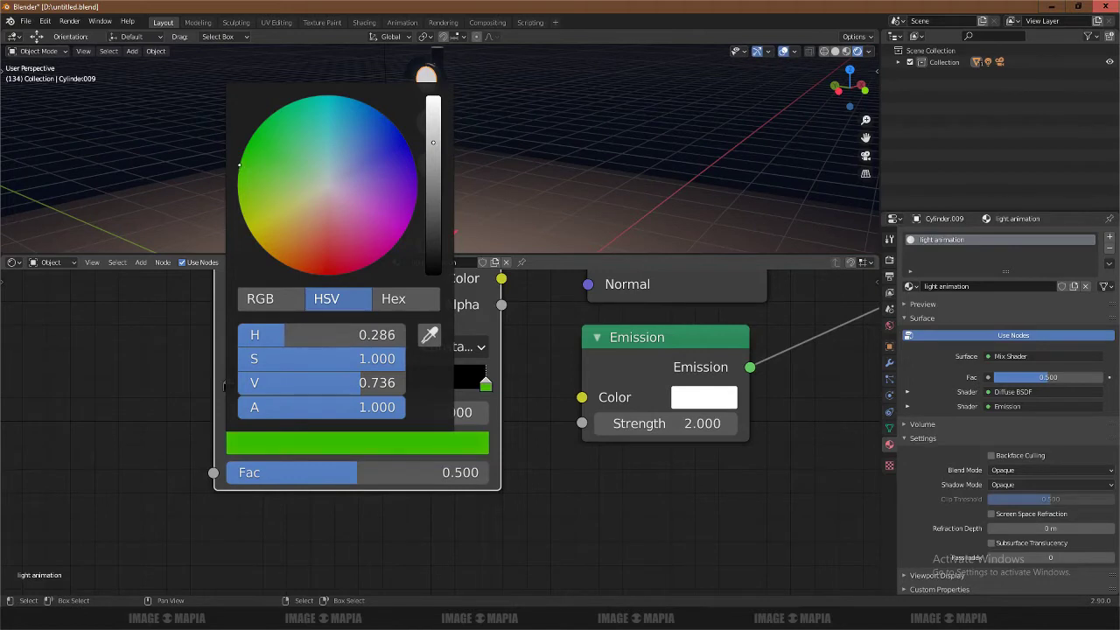
left_click_drag(436, 146, 436, 165)
- Make the ramp's middle stop orange
left_click(358, 385)
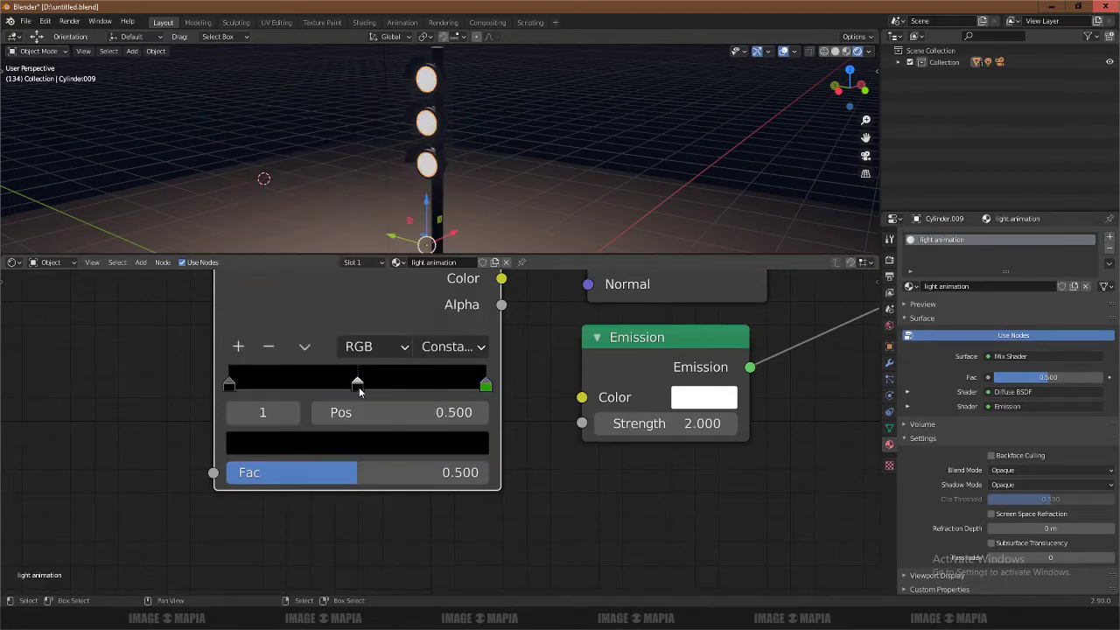
left_click(359, 442)
left_click_drag(433, 271, 433, 126)
mouse_move(330, 181)
left_mouse_down()
mouse_move(267, 245)
mouse_move(270, 255)
left_mouse_up()
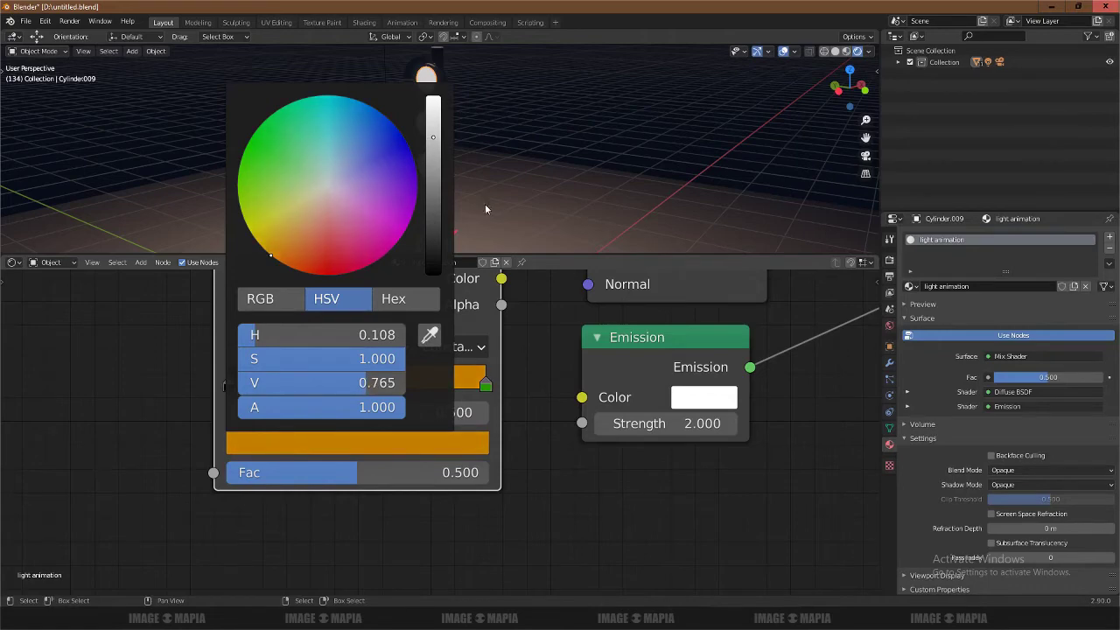
- Make the ramp's first stop red
left_click(235, 386)
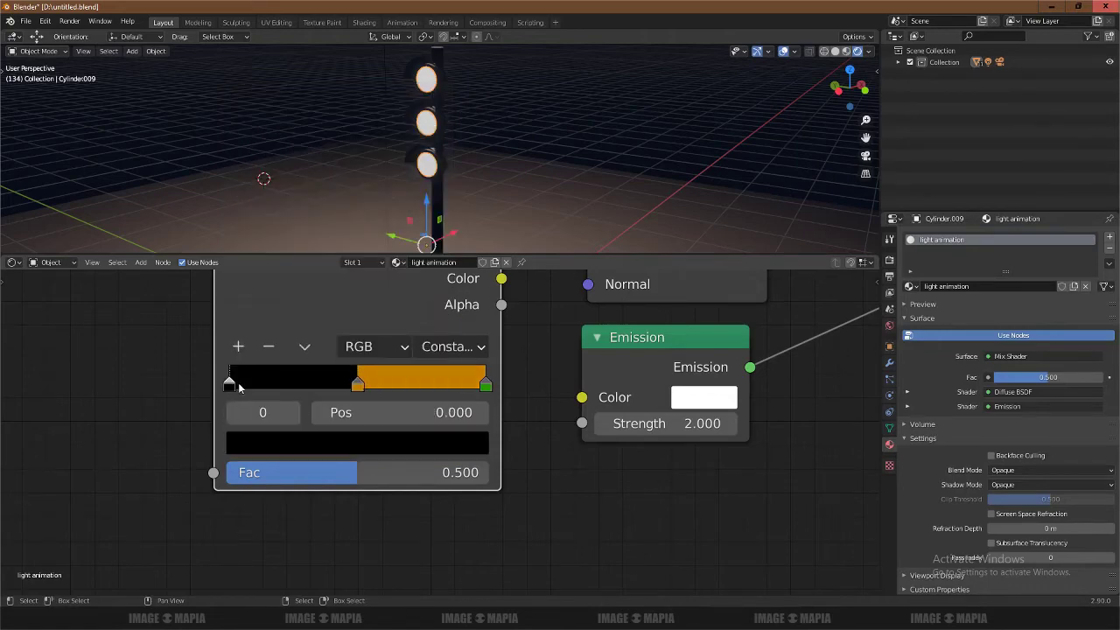
left_click(285, 445)
left_click_drag(436, 150, 434, 138)
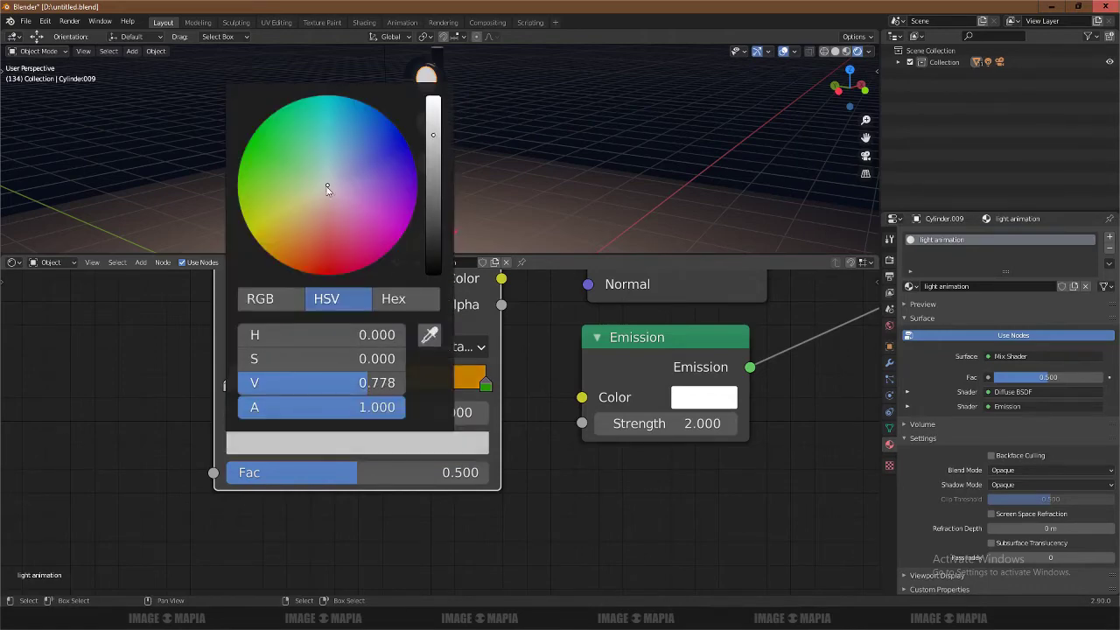
left_click_drag(328, 189, 317, 273)
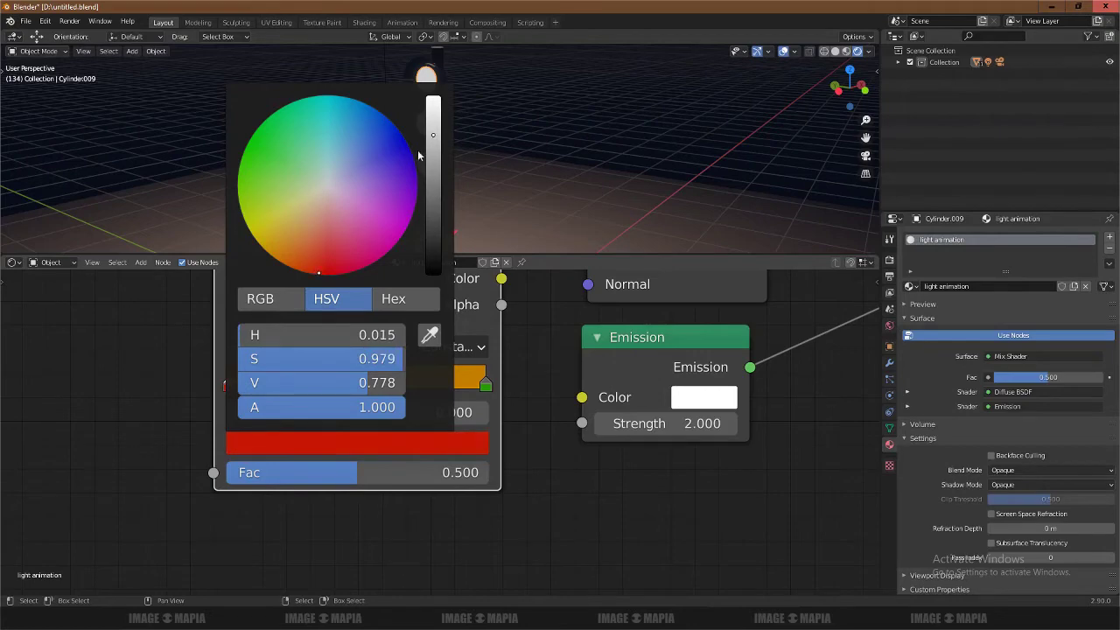
left_click_drag(433, 136, 433, 137)
- Link the ColorRamp's Color output to the Emission node's Color input
scroll(453, 447, "down", 2)
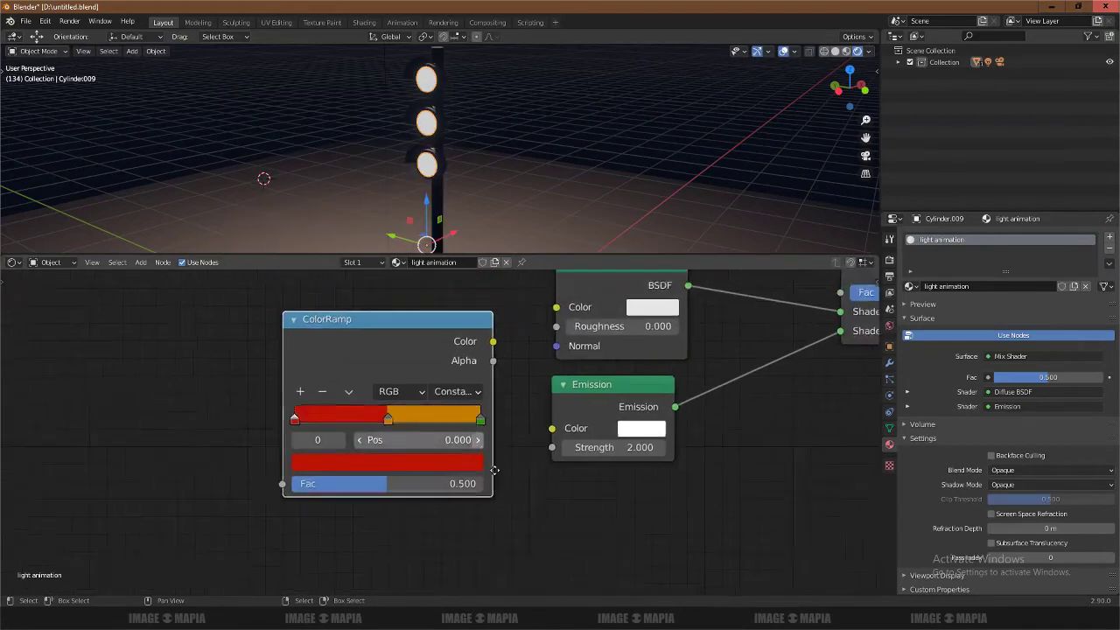
middle_click_drag(422, 330, 445, 382)
left_click_drag(445, 382, 390, 392)
mouse_move(458, 408)
left_mouse_down()
mouse_move(523, 400)
mouse_move(575, 480)
left_mouse_up()
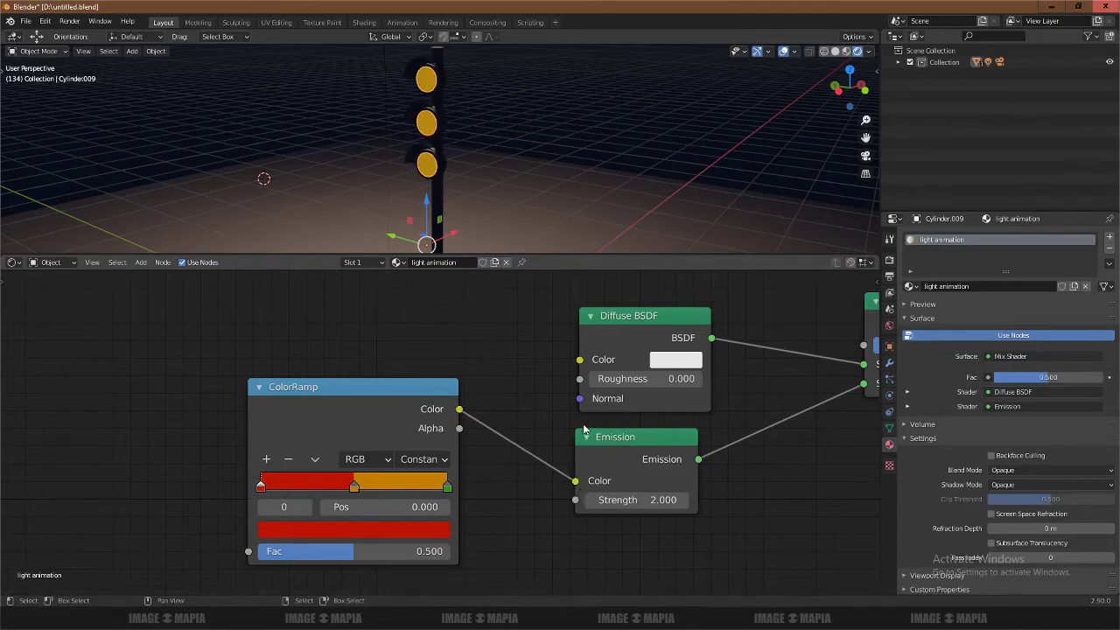
scroll(585, 429, "down", 2)
middle_click_drag(339, 364, 488, 404)
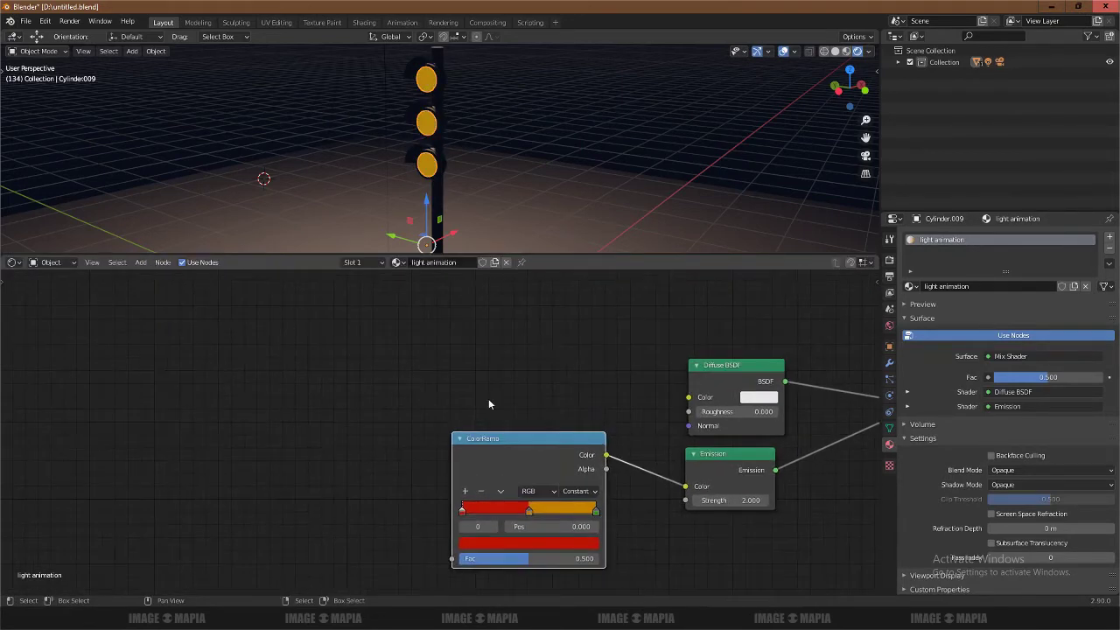
- Add a Separate XYZ node to the left of the ColorRamp
scroll(301, 406, "down", 1)
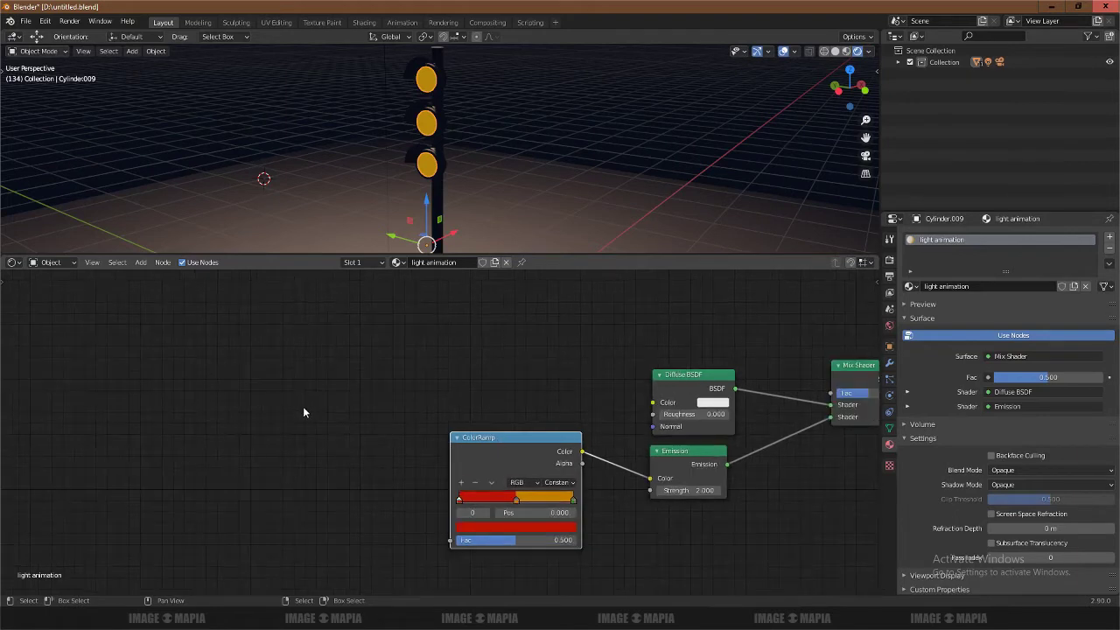
mouse_move(397, 408)
middle_mouse_down()
mouse_move(315, 388)
mouse_move(342, 388)
mouse_move(342, 417)
middle_mouse_up()
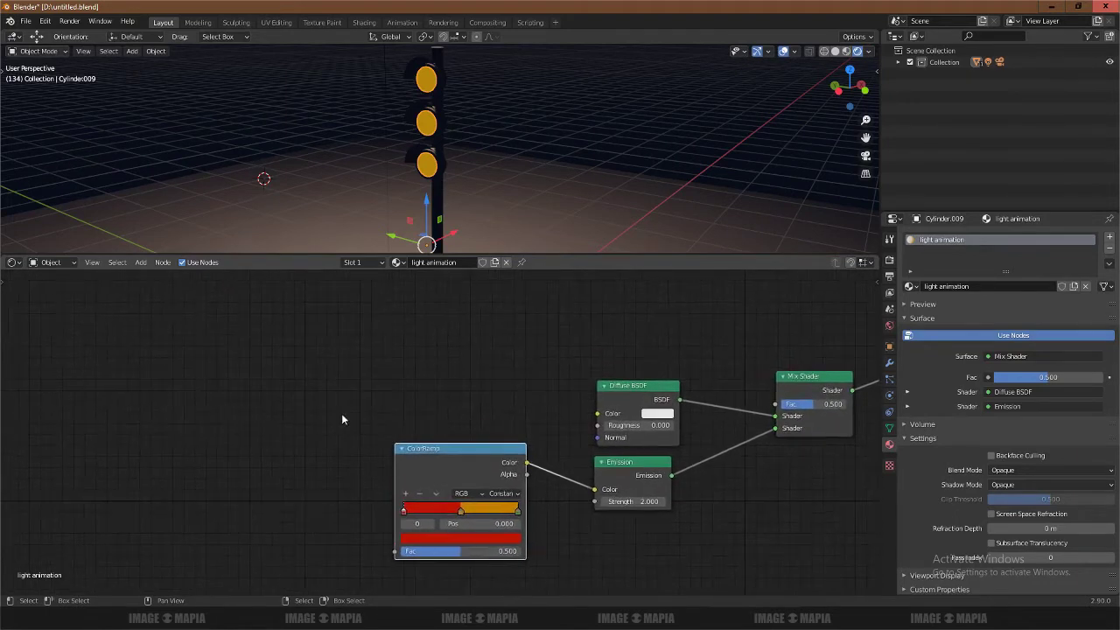
key("shift+a")
left_click(341, 414)
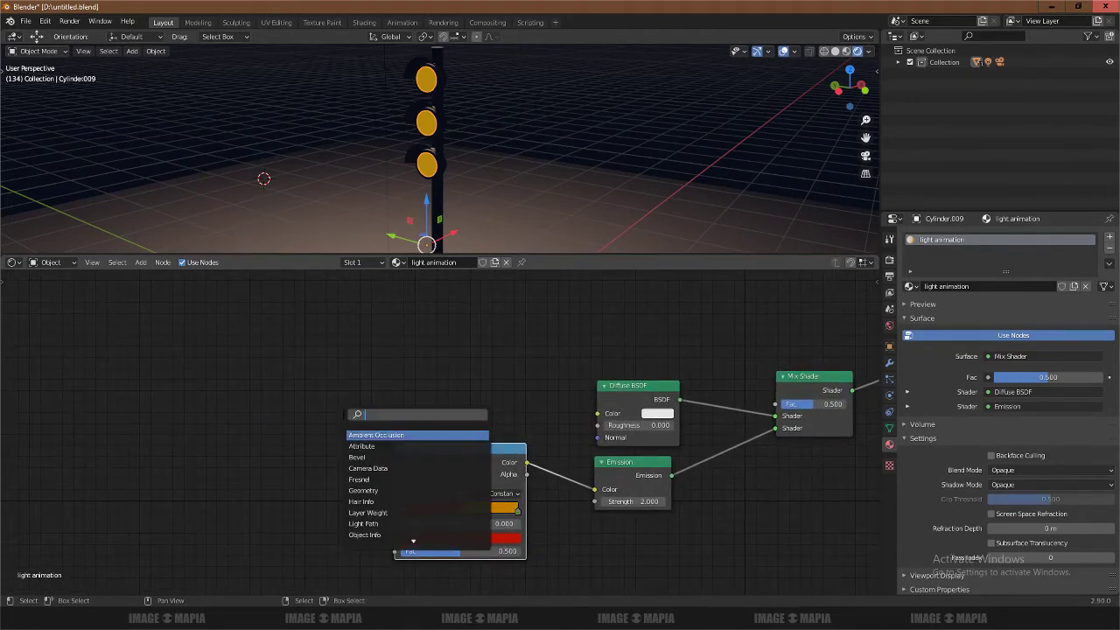
type("sepa")
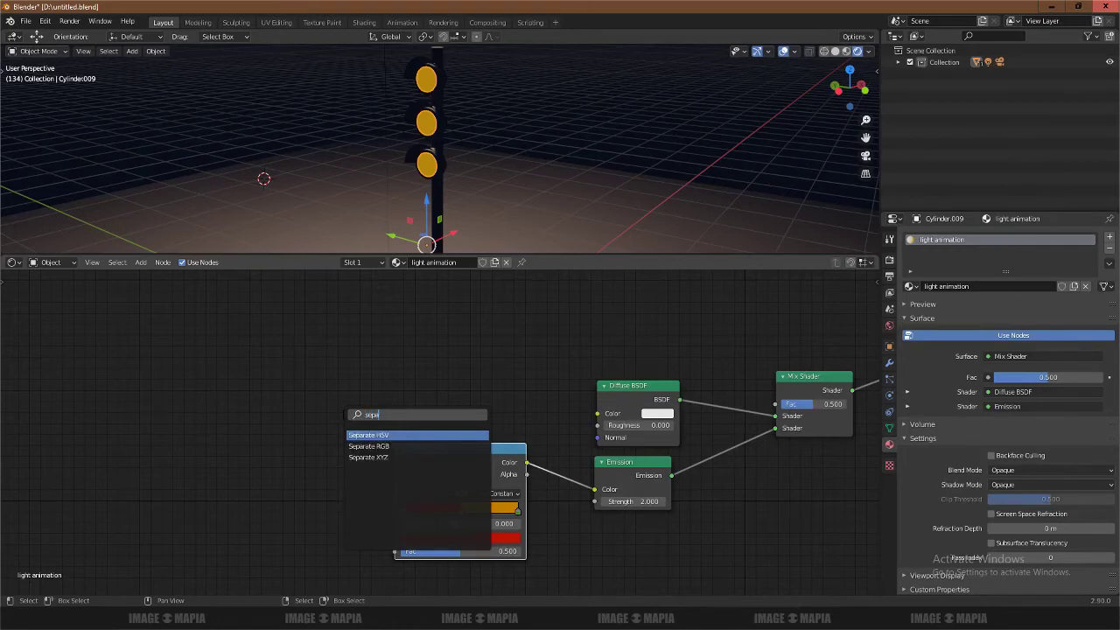
key("Down")
key("Down")
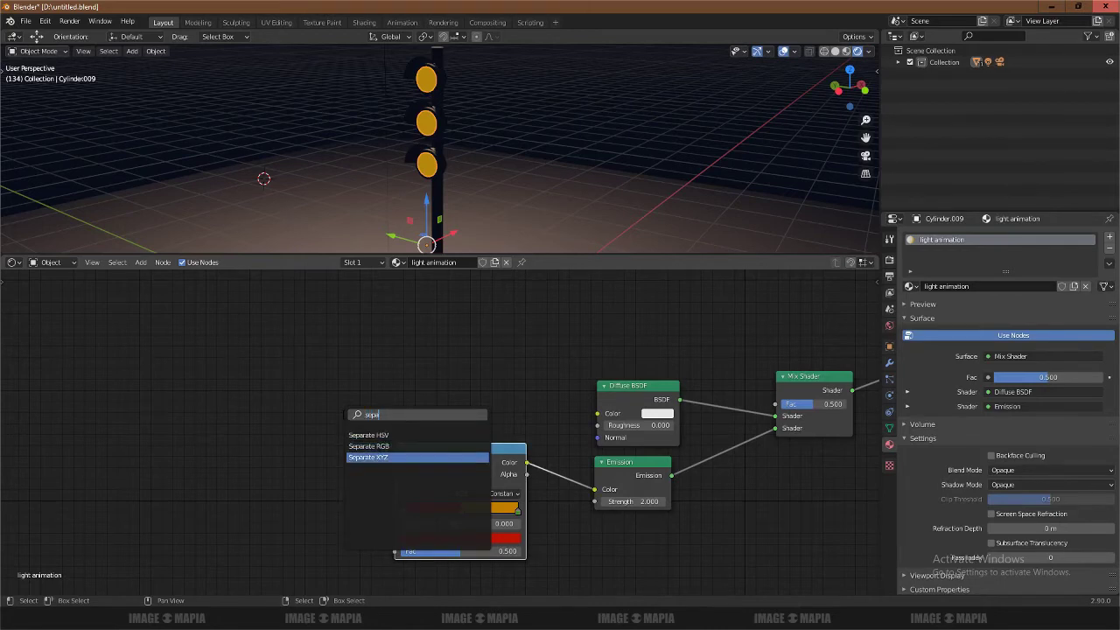
key("Return")
left_click(219, 424)
- Add a Math Add node above the Separate XYZ node
key("shift+a")
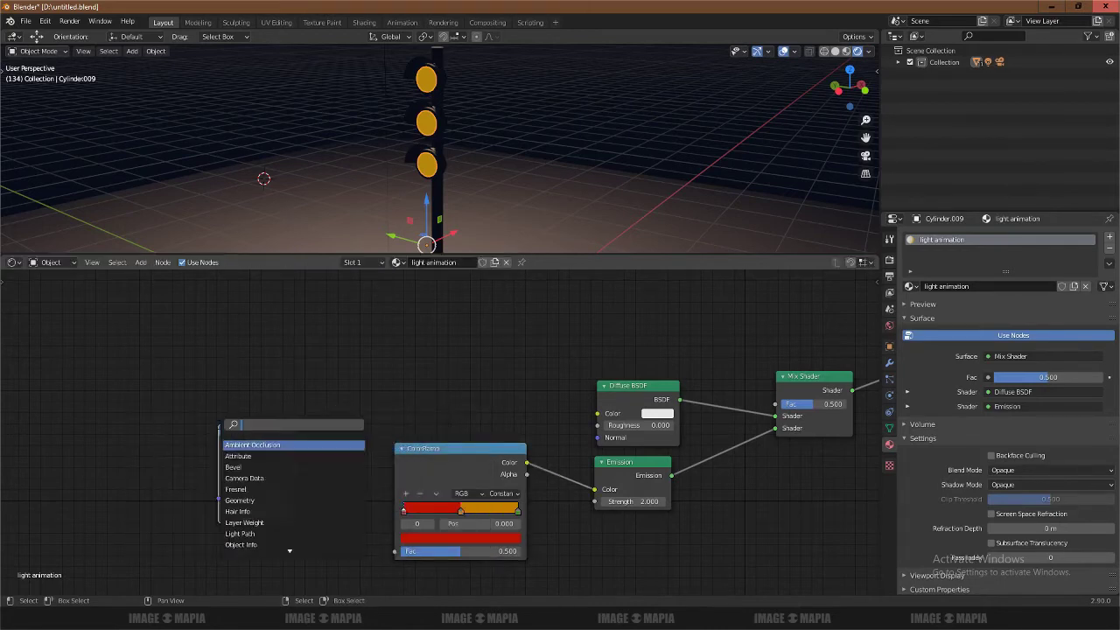
type("math")
key("Return")
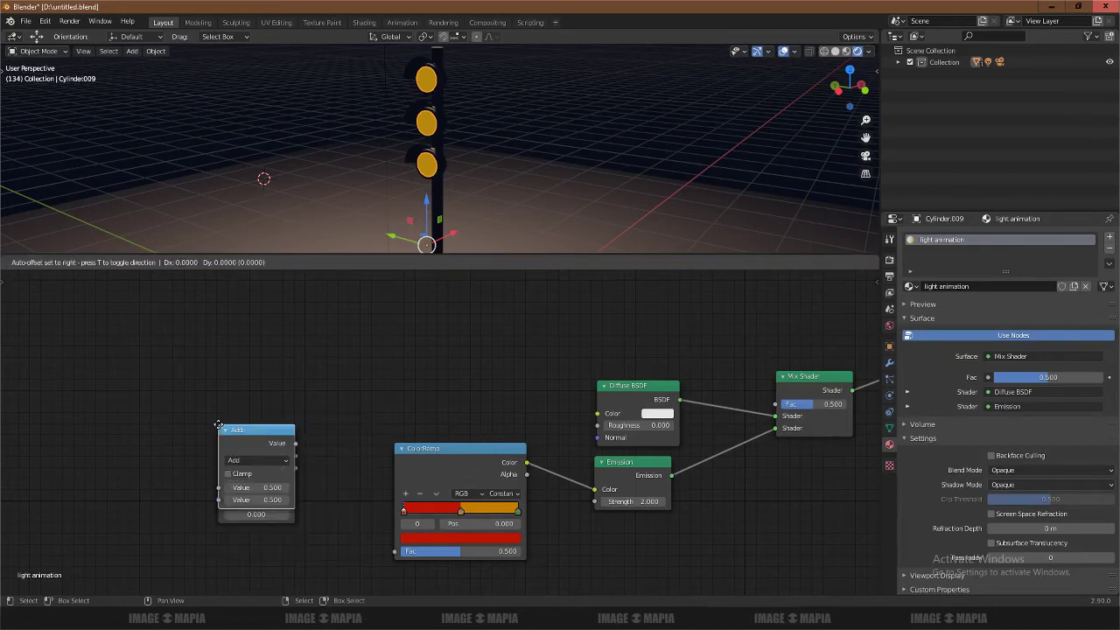
left_click(279, 326)
scroll(288, 332, "up", 2)
middle_click_drag(309, 366, 412, 376)
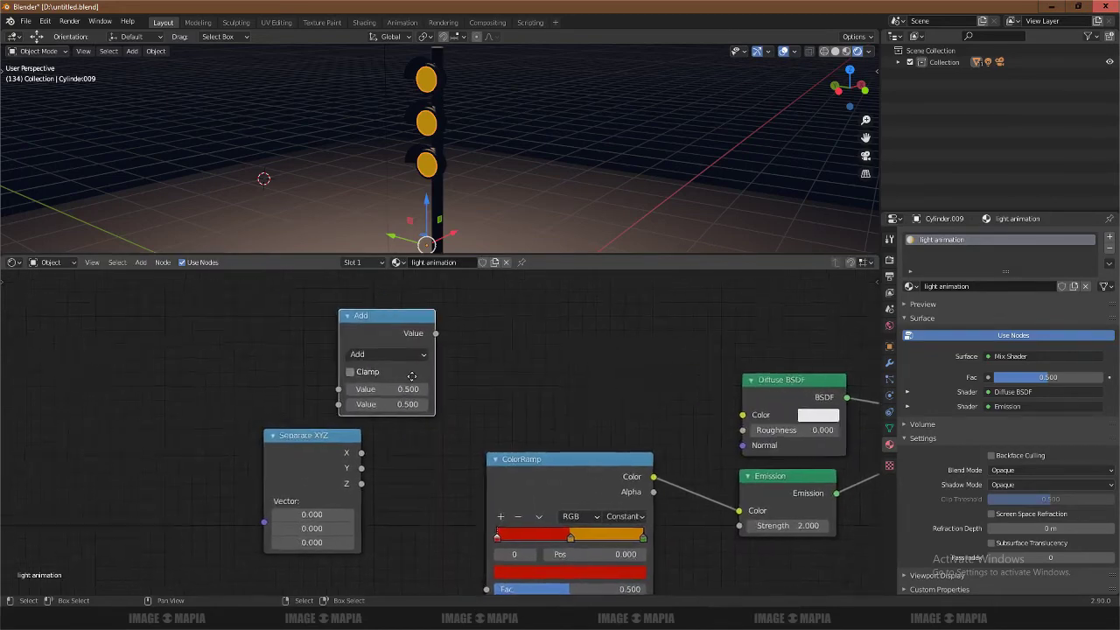
scroll(412, 375, "down", 1)
scroll(388, 421, "down", 2)
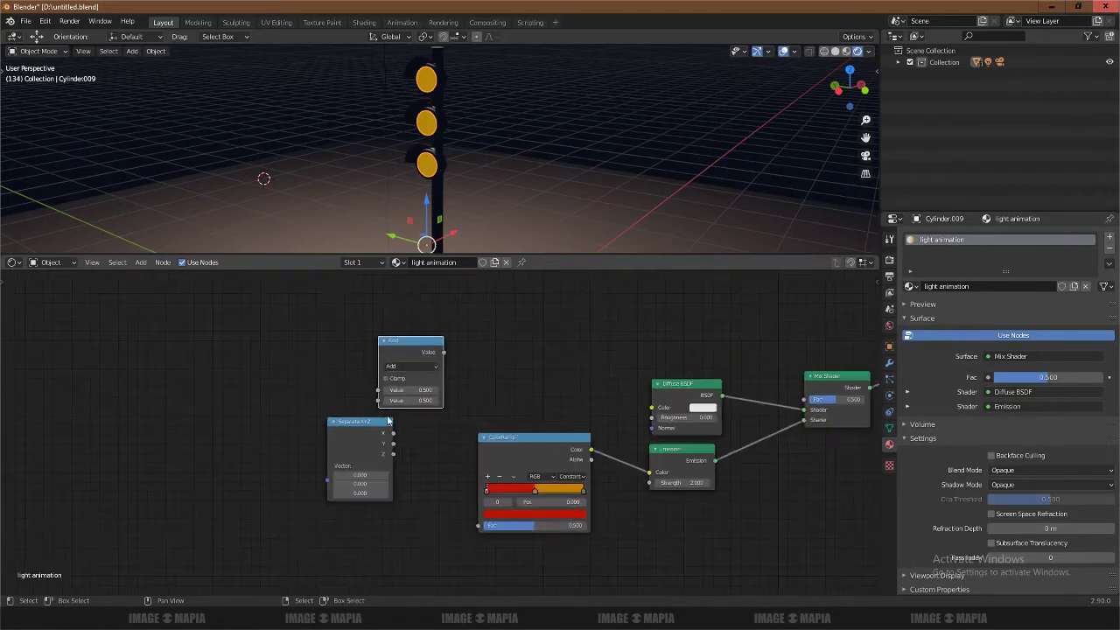
left_click_drag(388, 421, 385, 442)
middle_click_drag(275, 437, 275, 493)
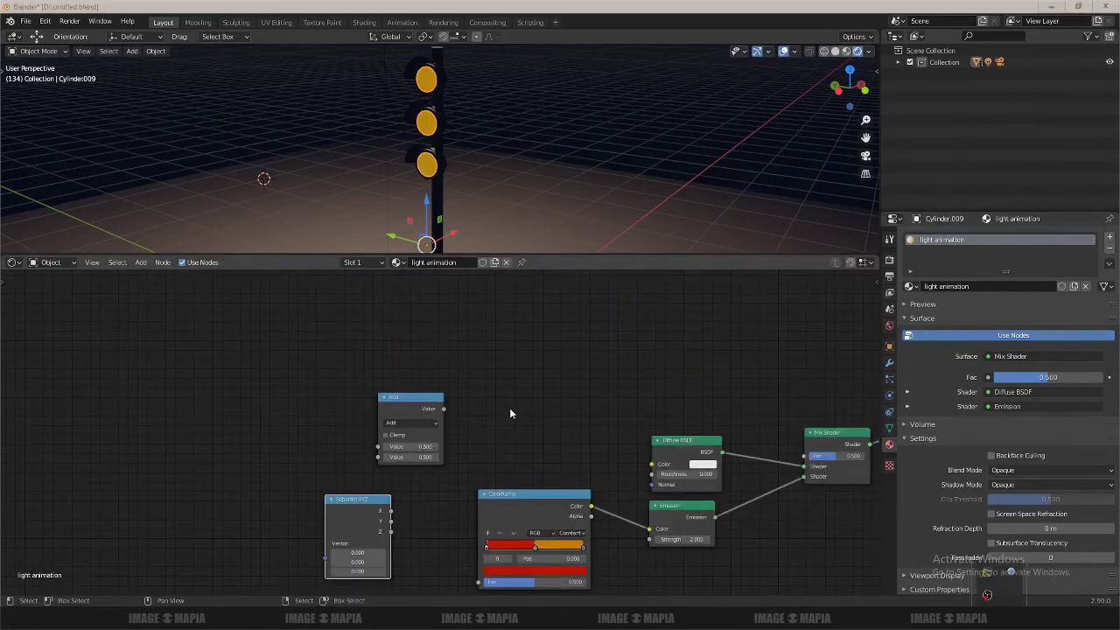
middle_click_drag(510, 408, 484, 392)
- Add a Texture Coordinate node via the 'tex' search
key("shift+a")
left_click(249, 435)
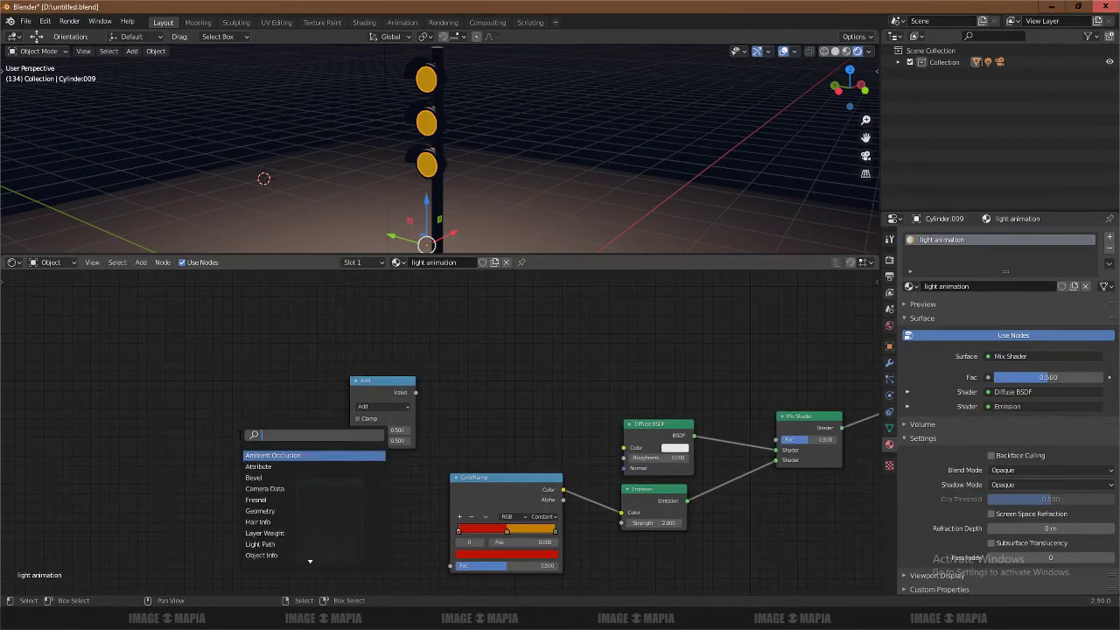
type("tex")
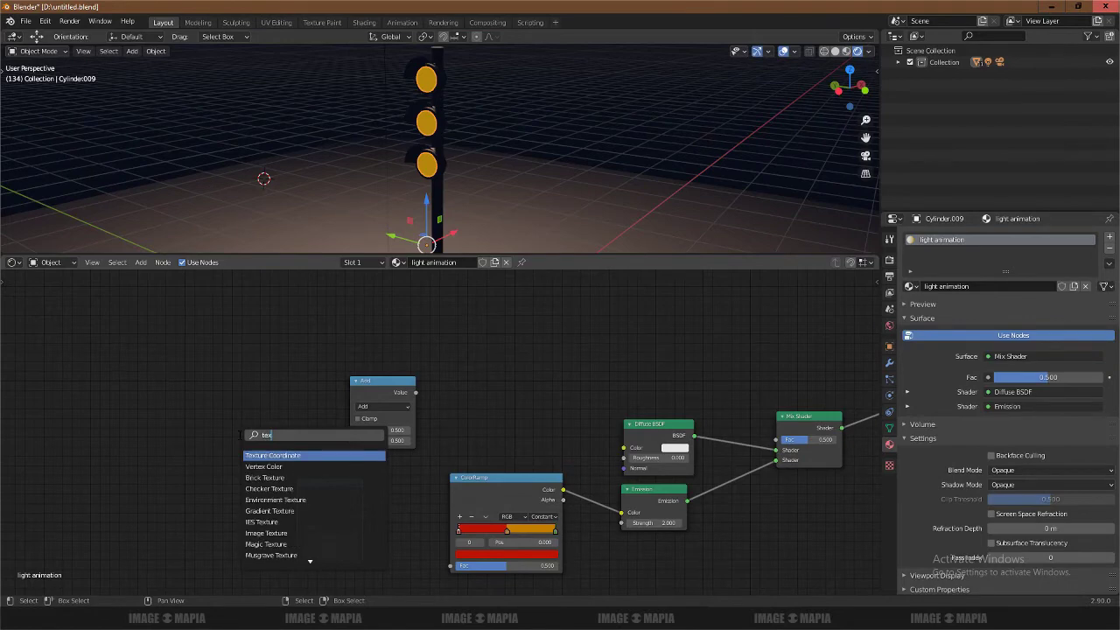
key("Return")
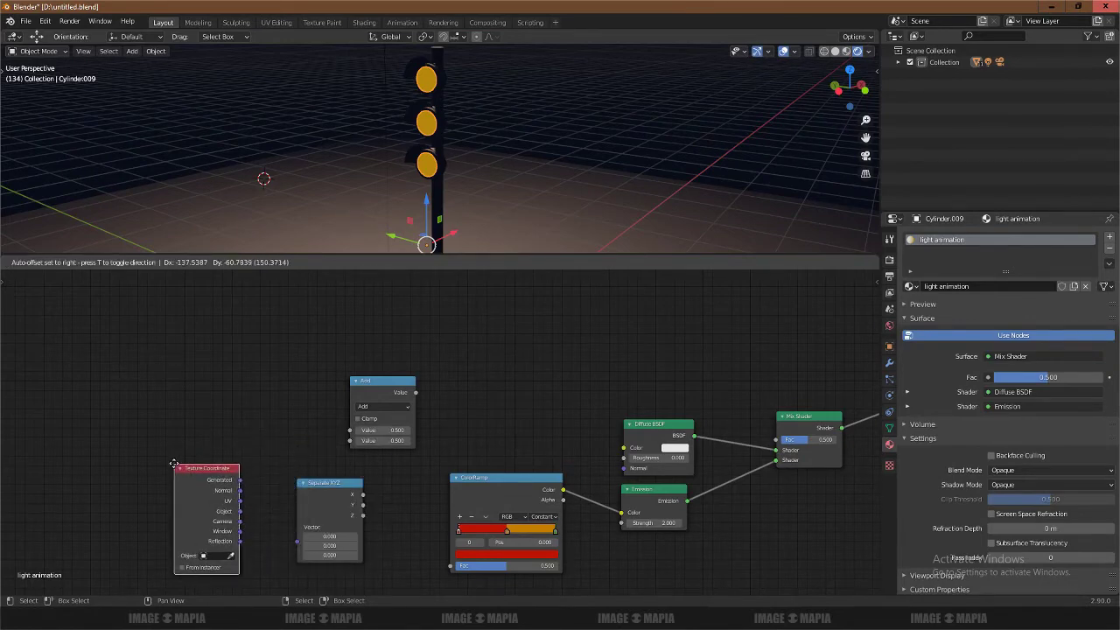
- Place the Texture Coordinate node left of Separate XYZ
left_click(174, 464)
middle_click_drag(402, 471, 402, 417)
scroll(402, 416, "up", 3)
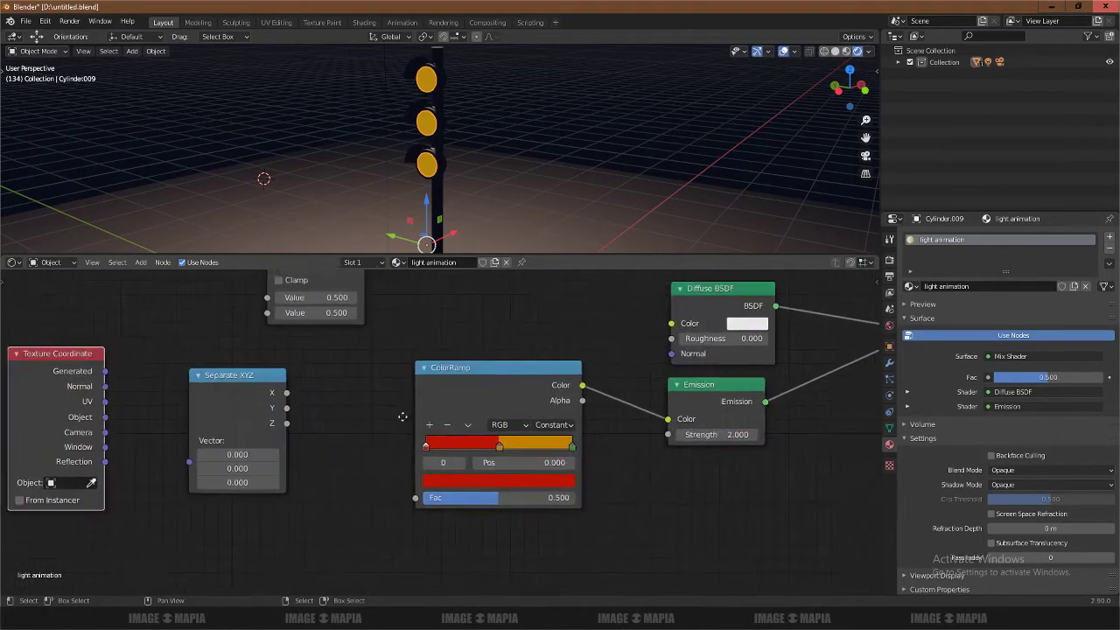
scroll(403, 417, "up", 2)
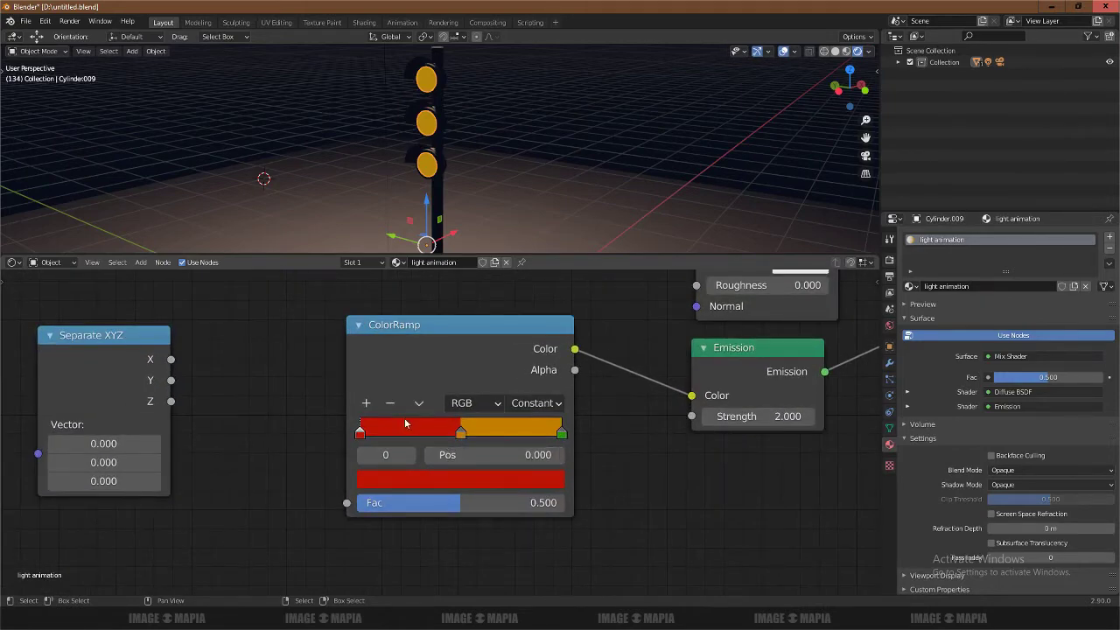
- Reposition the ramp stops: orange at 0.327 and green at 0.632
left_click(367, 405)
left_click_drag(464, 439, 481, 444)
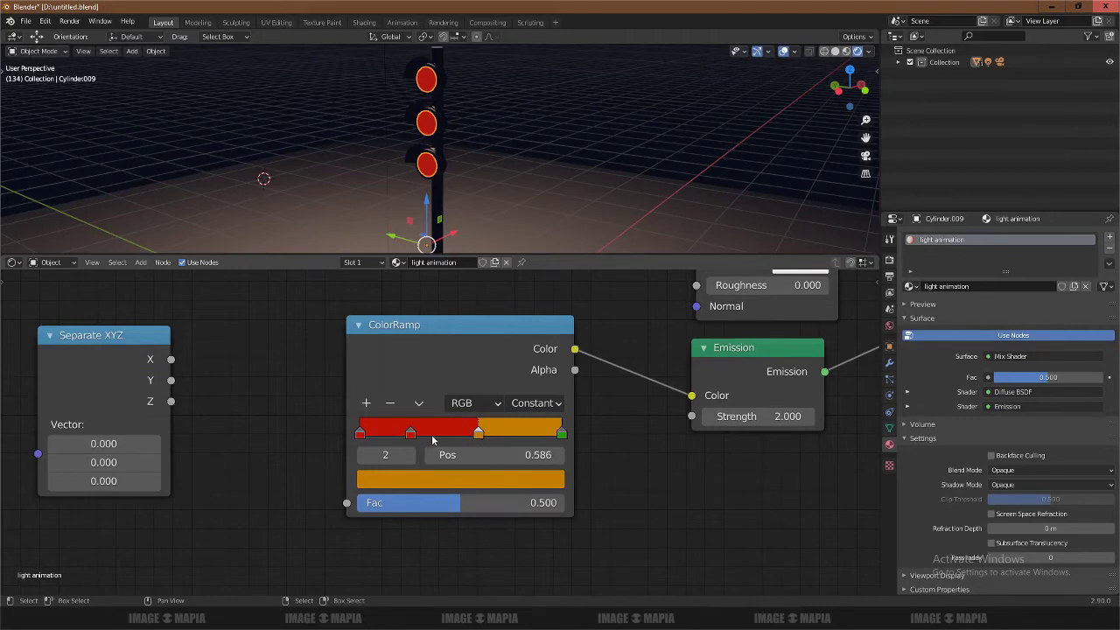
left_click_drag(411, 434, 422, 443)
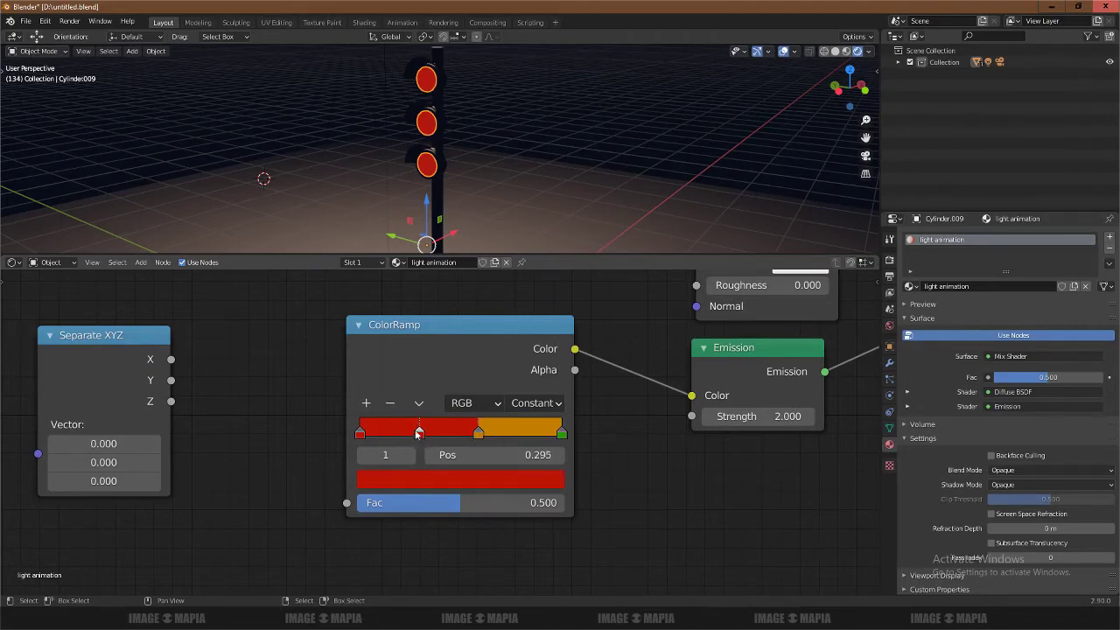
left_click(390, 404)
left_click_drag(476, 440, 421, 435)
left_click_drag(565, 440, 488, 434)
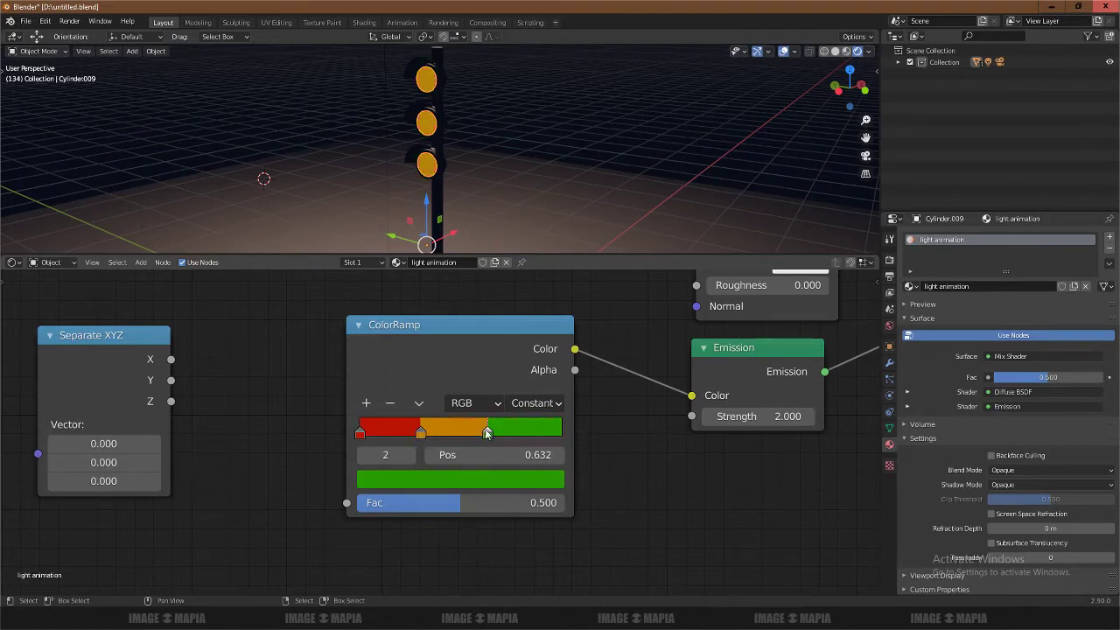
left_click_drag(420, 432, 427, 439)
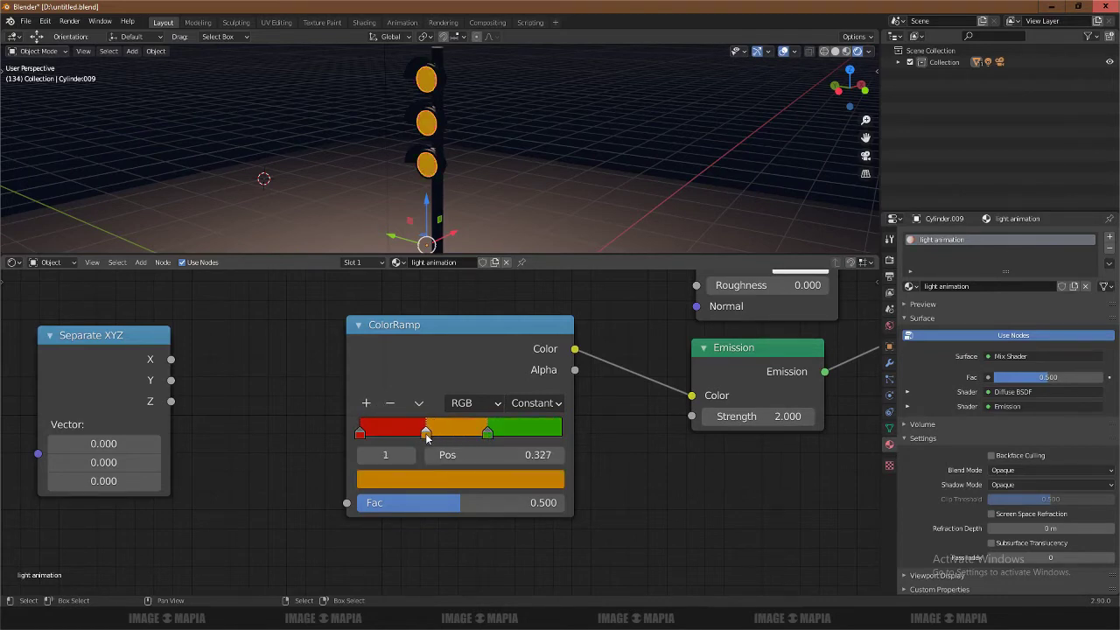
- Connect Generated to Separate XYZ Vector and X to the ColorRamp Fac, then check the lights
scroll(426, 440, "down", 3)
scroll(455, 486, "up", 4, "ctrl")
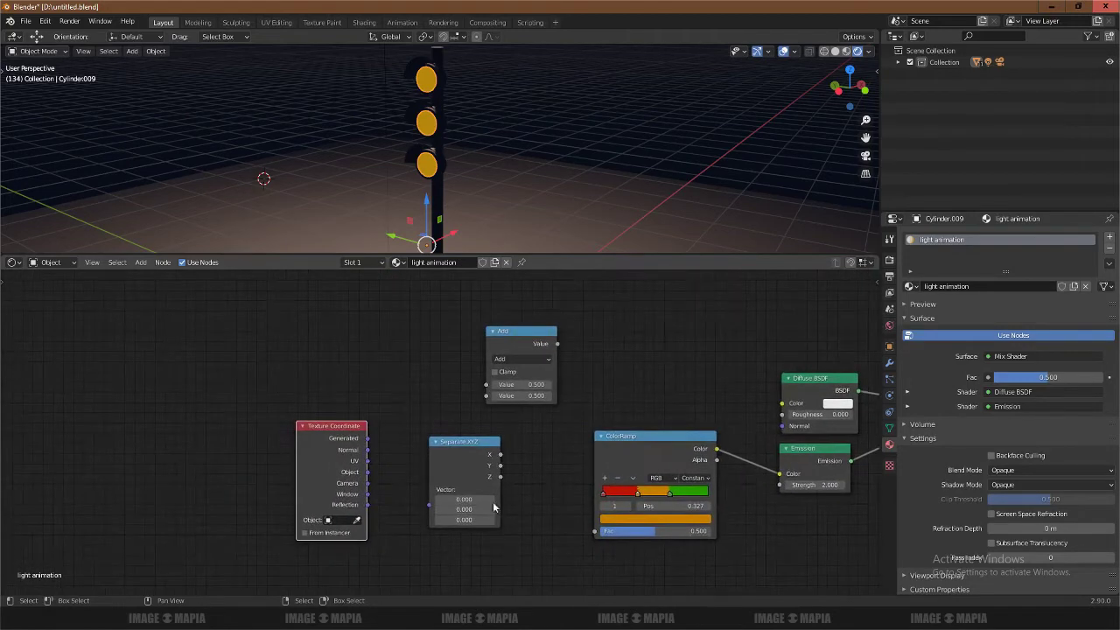
middle_click_drag(433, 497, 422, 432)
left_click_drag(346, 390, 424, 455)
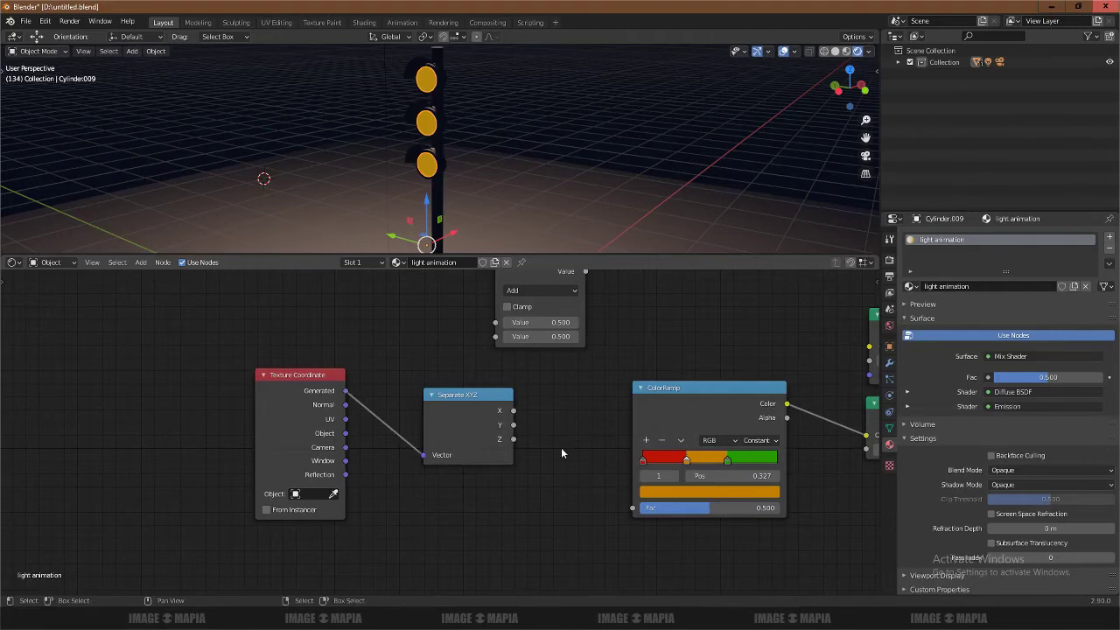
mouse_move(514, 411)
left_mouse_down()
mouse_move(604, 461)
mouse_move(631, 509)
left_mouse_up()
scroll(569, 364, "down", 1)
mouse_move(555, 373)
middle_mouse_down()
mouse_move(530, 400)
mouse_move(486, 409)
middle_mouse_up()
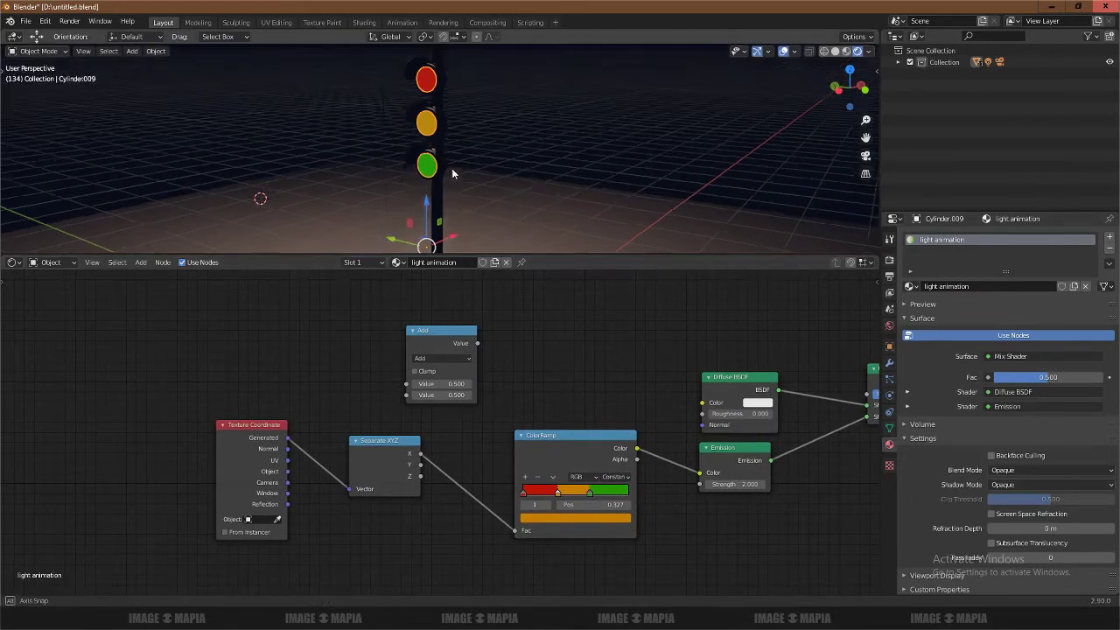
mouse_move(473, 158)
middle_mouse_down()
mouse_move(457, 160)
mouse_move(429, 201)
middle_mouse_up()
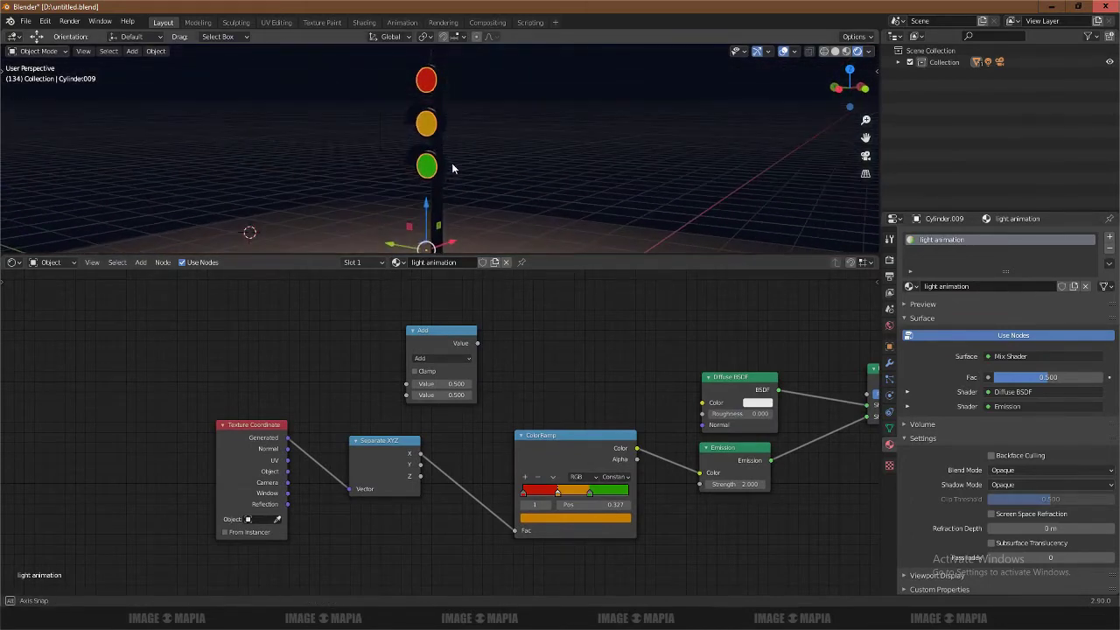
middle_click_drag(543, 312, 530, 350)
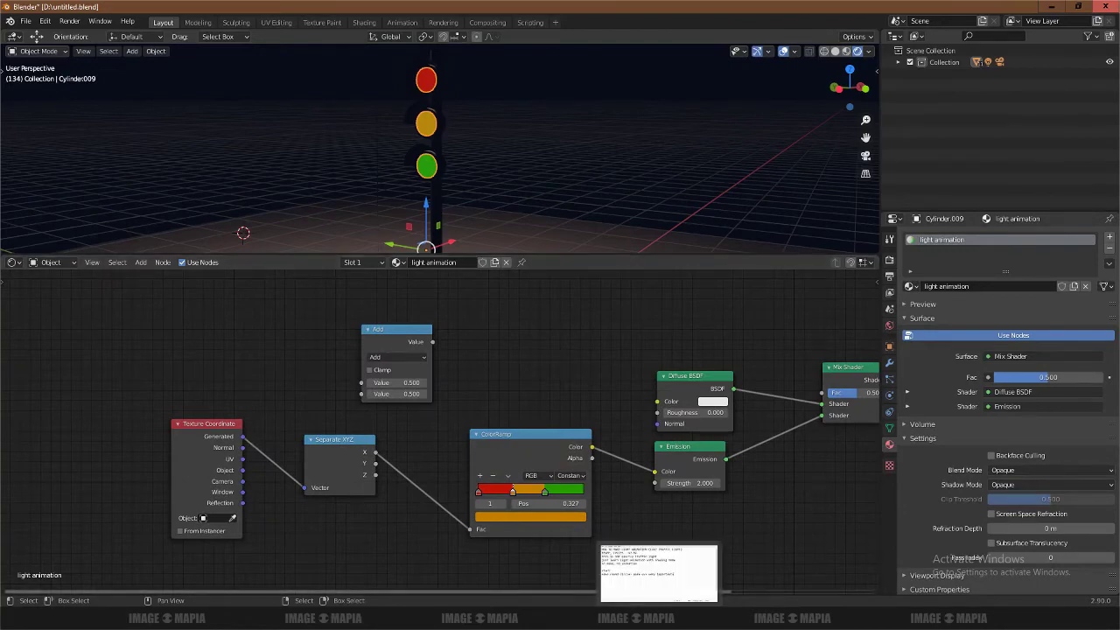
- Append 'color assign with x axis>now animation' to the steps line in the Notepad notes
left_click(659, 571)
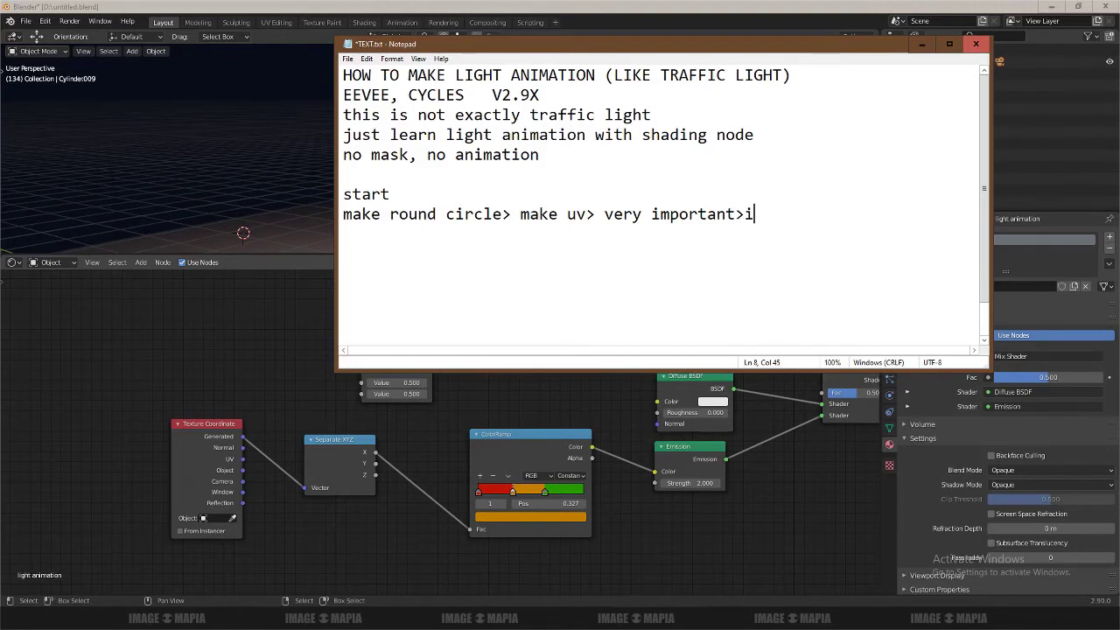
type("gn")
key("BackSpace")
key("BackSpace")
type("color assign wi")
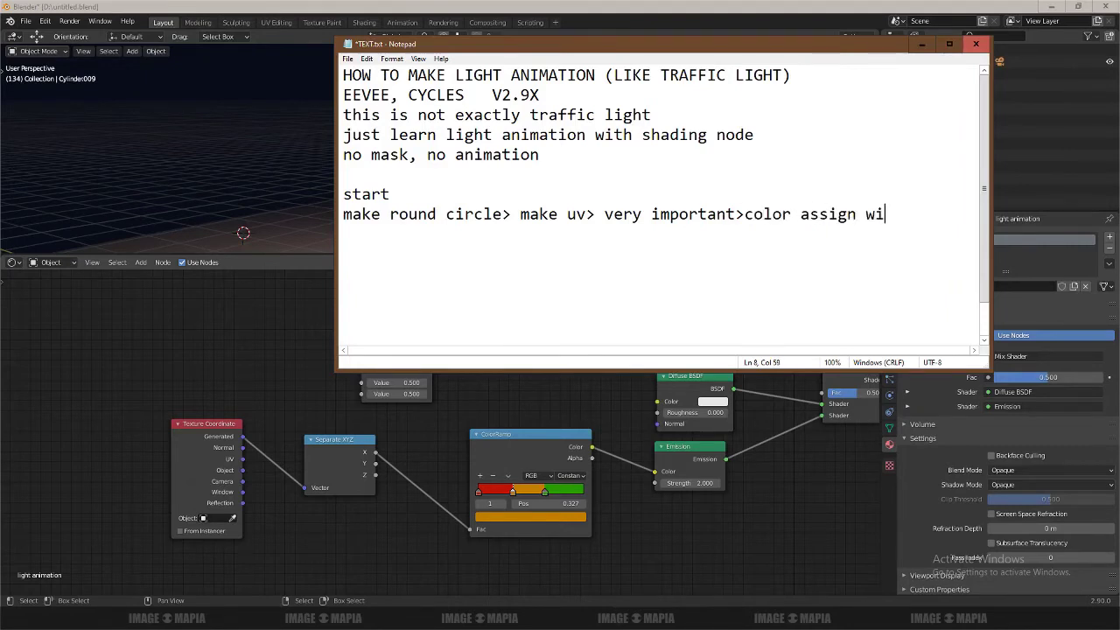
type("th x")
key("Return")
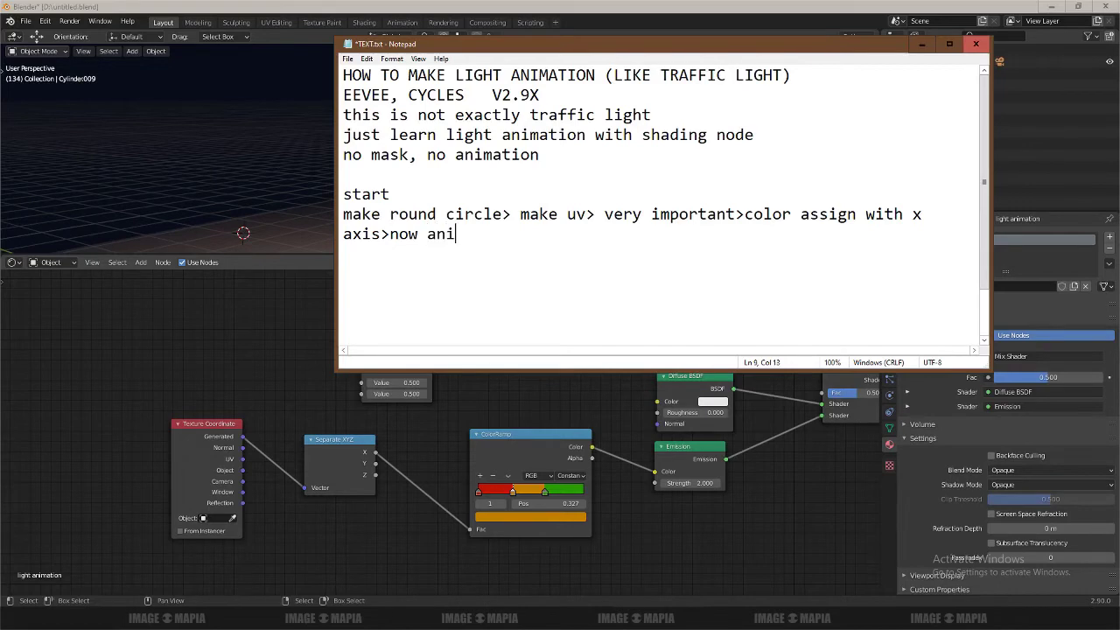
type("mation")
- Back in Blender, feed Generated coordinates into the Add node and its result into Mix Shader Fac
left_click(921, 43)
middle_click_drag(410, 392, 407, 404)
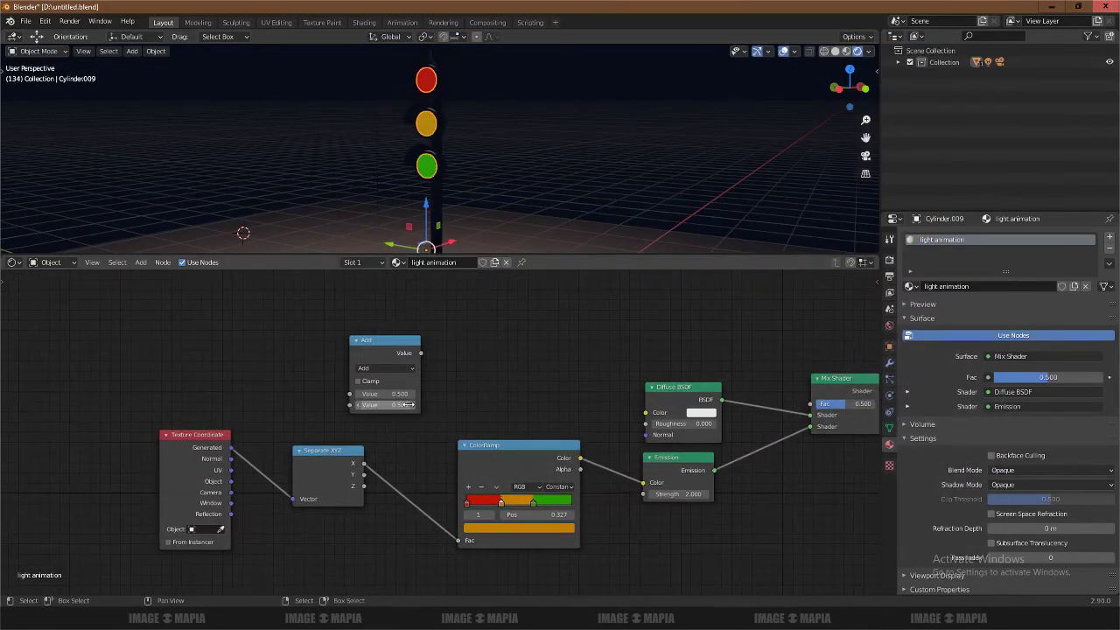
scroll(408, 405, "up", 1)
scroll(408, 405, "up", 1)
middle_click_drag(240, 419, 260, 441)
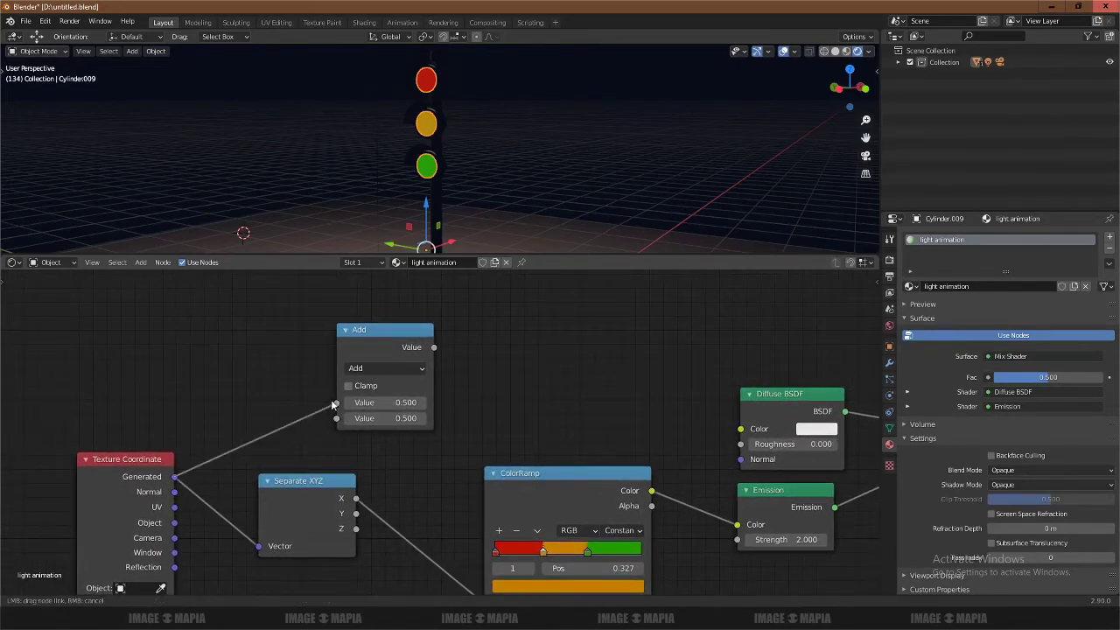
left_click_drag(176, 479, 336, 402)
scroll(442, 385, "down", 1)
middle_click_drag(442, 385, 345, 398)
left_click_drag(338, 377, 753, 433)
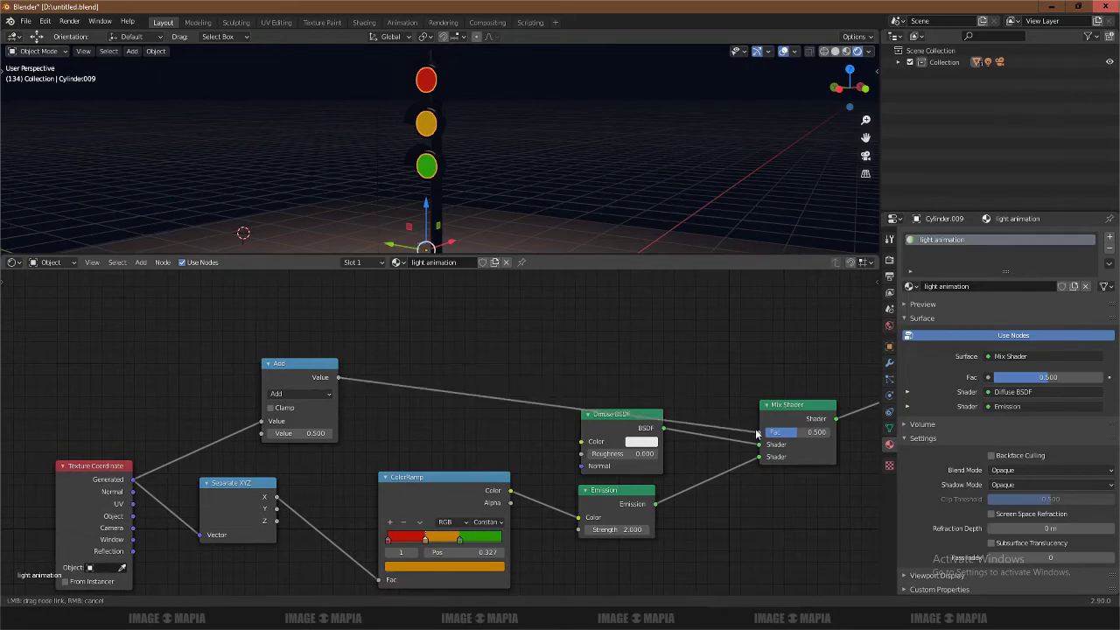
- Switch the Add node to Multiply and feed the Separate XYZ X output into it
left_click_drag(282, 377, 286, 359)
scroll(261, 356, "up", 2)
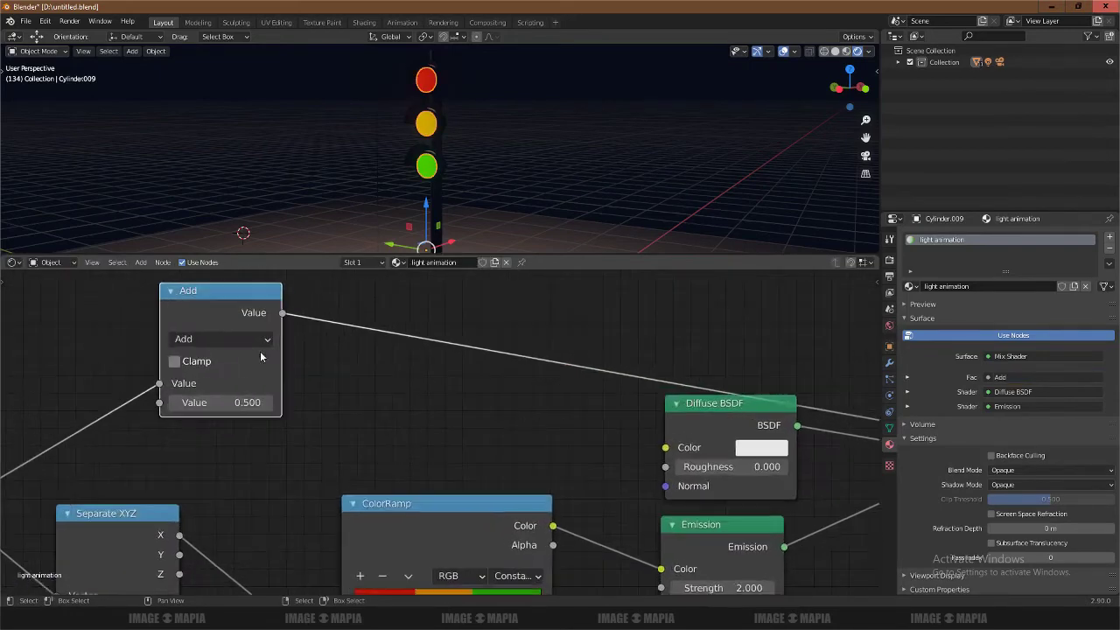
left_click(236, 339)
left_click(209, 156)
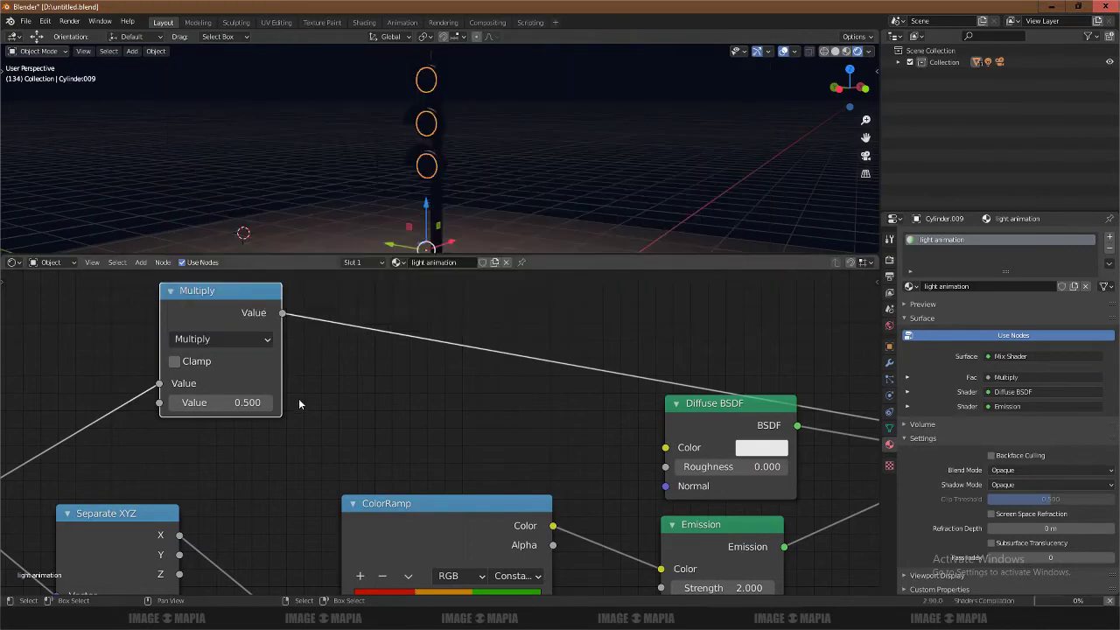
scroll(299, 404, "down", 2)
middle_click_drag(299, 403, 386, 404)
mouse_move(374, 335)
left_mouse_down()
mouse_move(338, 355)
mouse_move(411, 361)
left_mouse_up()
mouse_move(347, 493)
left_mouse_down()
mouse_move(376, 418)
mouse_move(334, 433)
left_mouse_up()
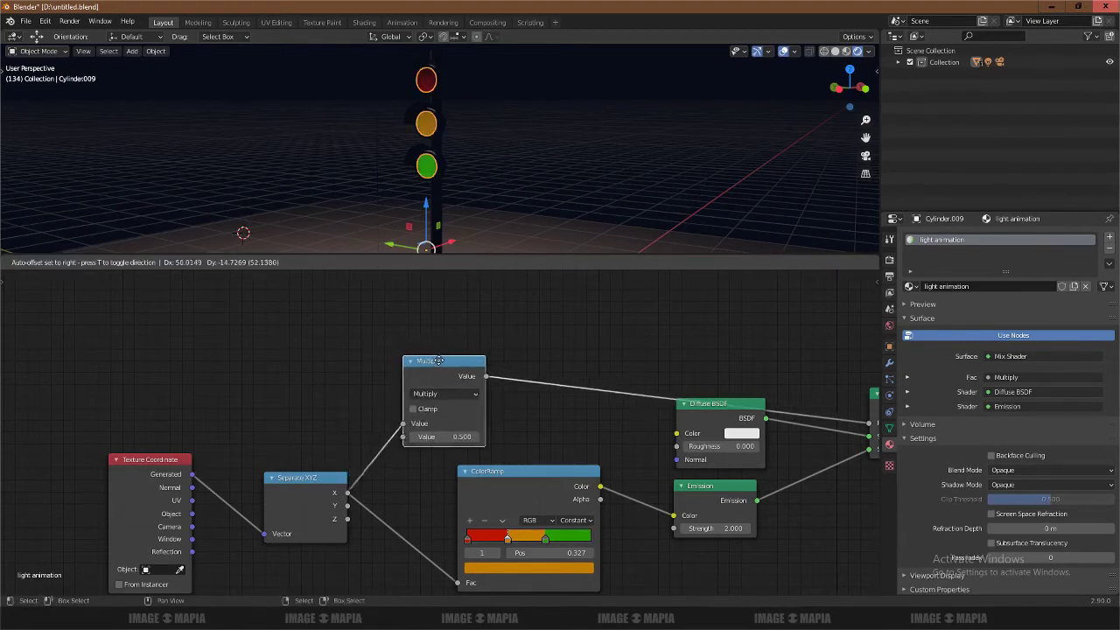
middle_click_drag(407, 357, 305, 376)
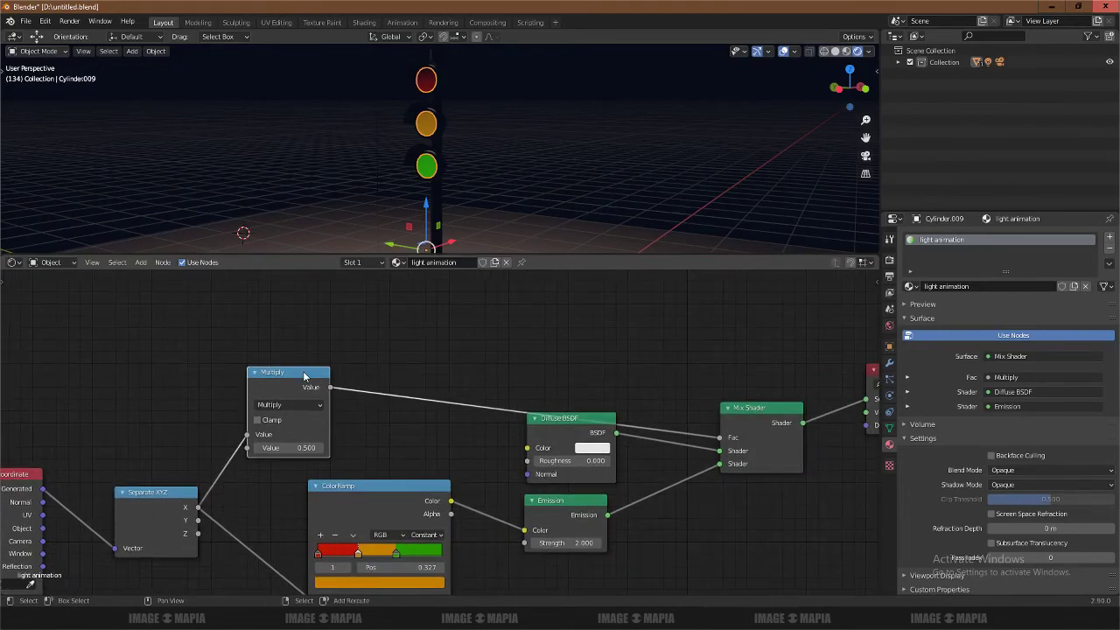
- Duplicate the Multiply node onto the Mix Shader link and make the copy a Greater Than node
key("shift+d")
left_click(451, 314)
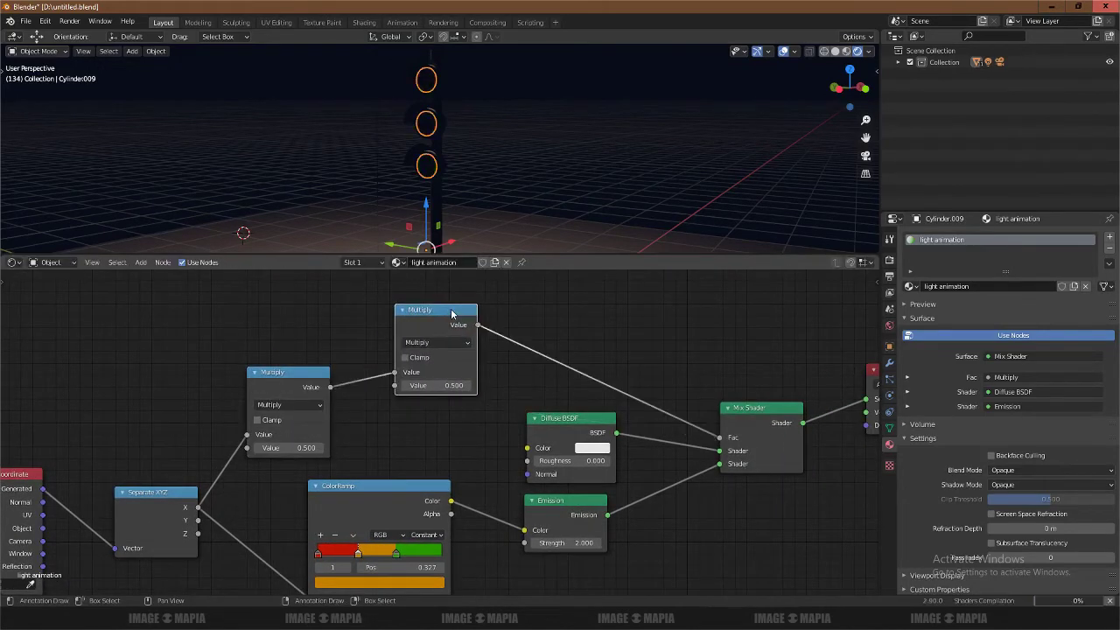
scroll(420, 377, "up", 2)
middle_click_drag(420, 339, 420, 363)
left_click(420, 381)
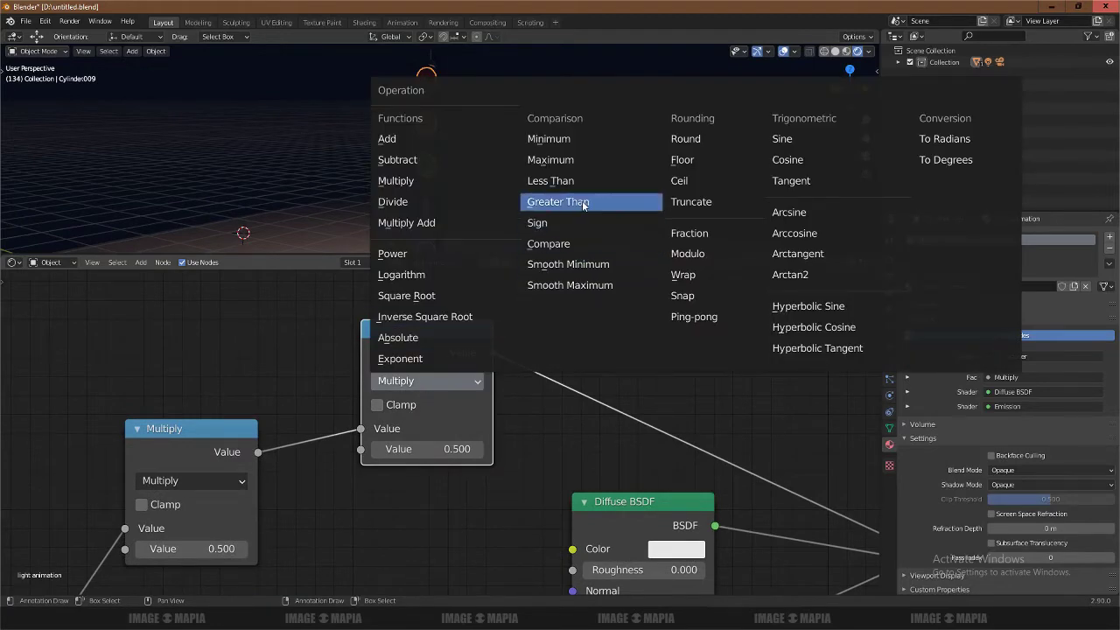
left_click(558, 201)
scroll(393, 437, "down", 1)
scroll(393, 438, "down", 1)
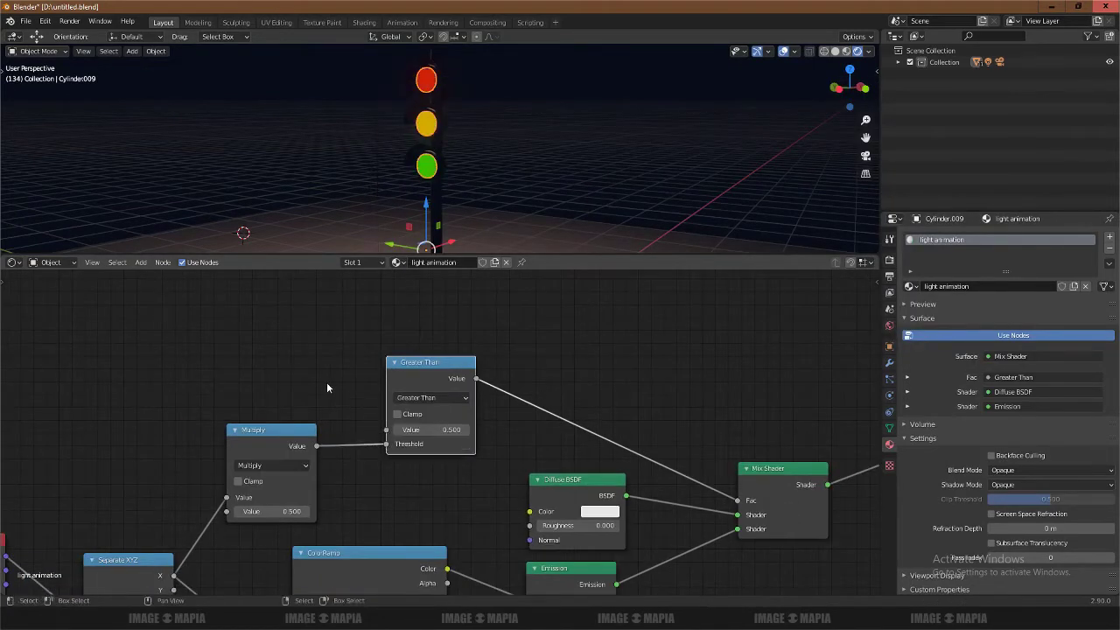
- Add a Value node and connect it into the Greater Than node's Value input
key("shift+a")
type("valu")
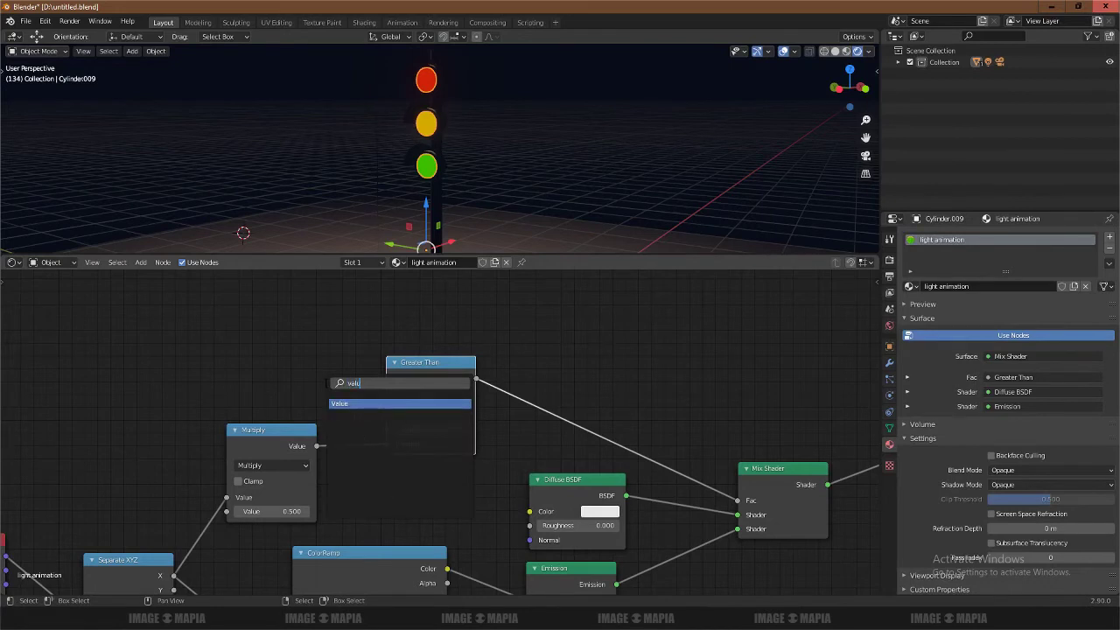
key("Return")
left_click(316, 393)
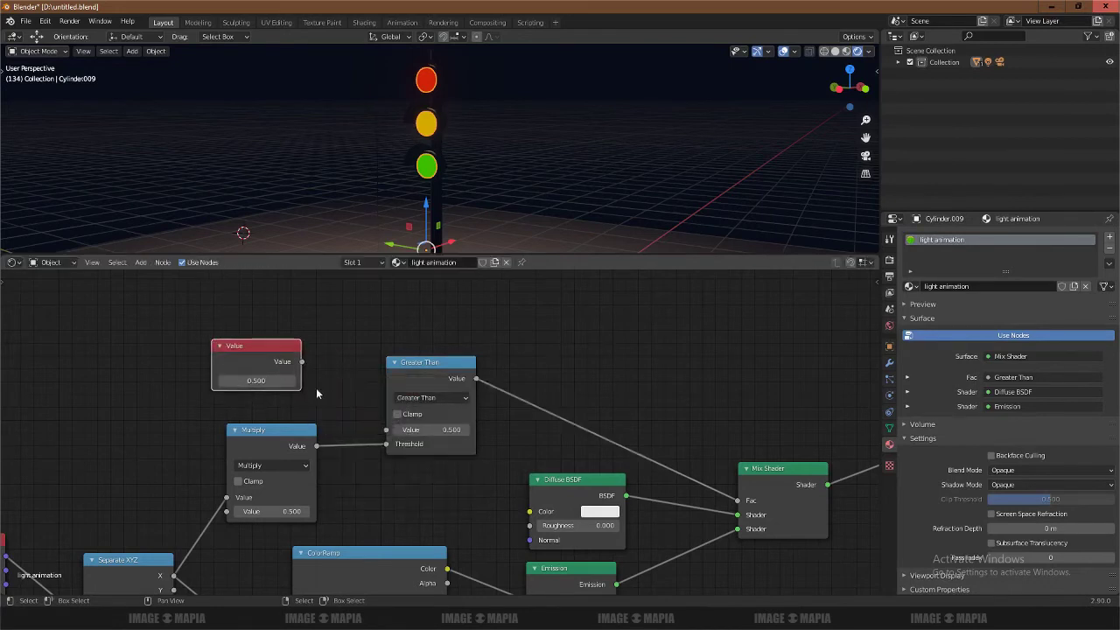
left_click_drag(302, 361, 386, 429)
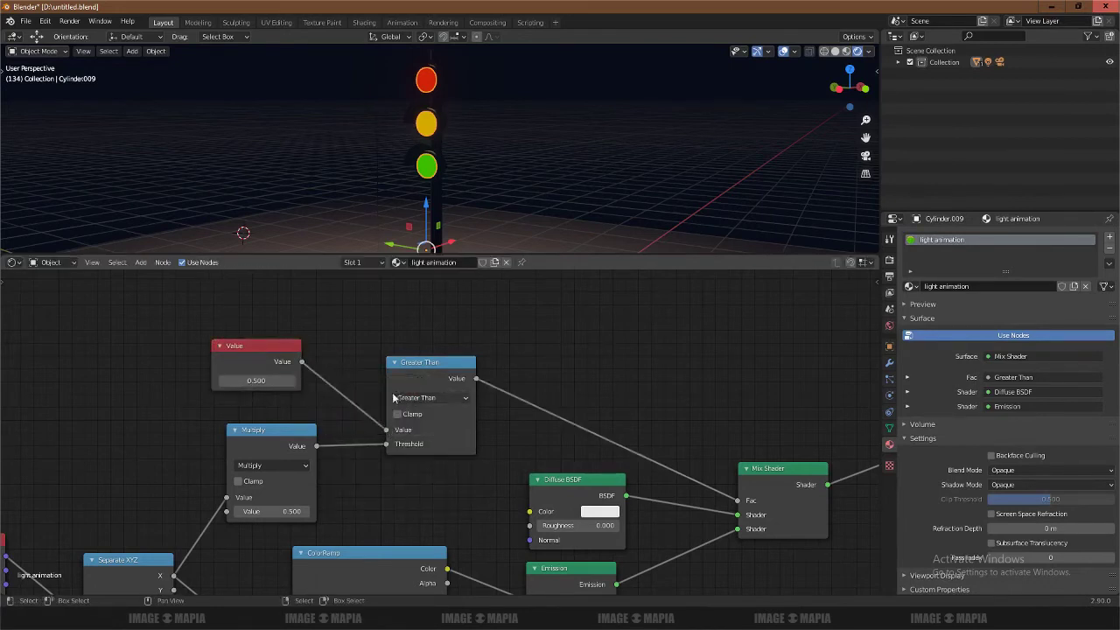
key("Home")
middle_click_drag(381, 388, 389, 335)
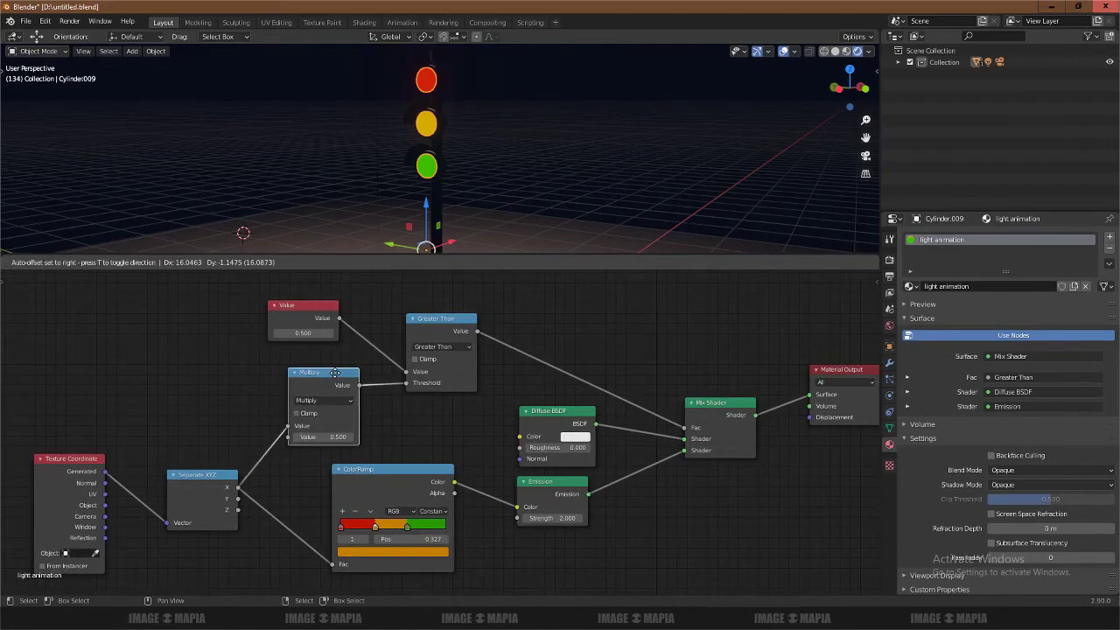
middle_click_drag(354, 343, 385, 383)
scroll(372, 380, "up", 3)
scroll(373, 379, "down", 4)
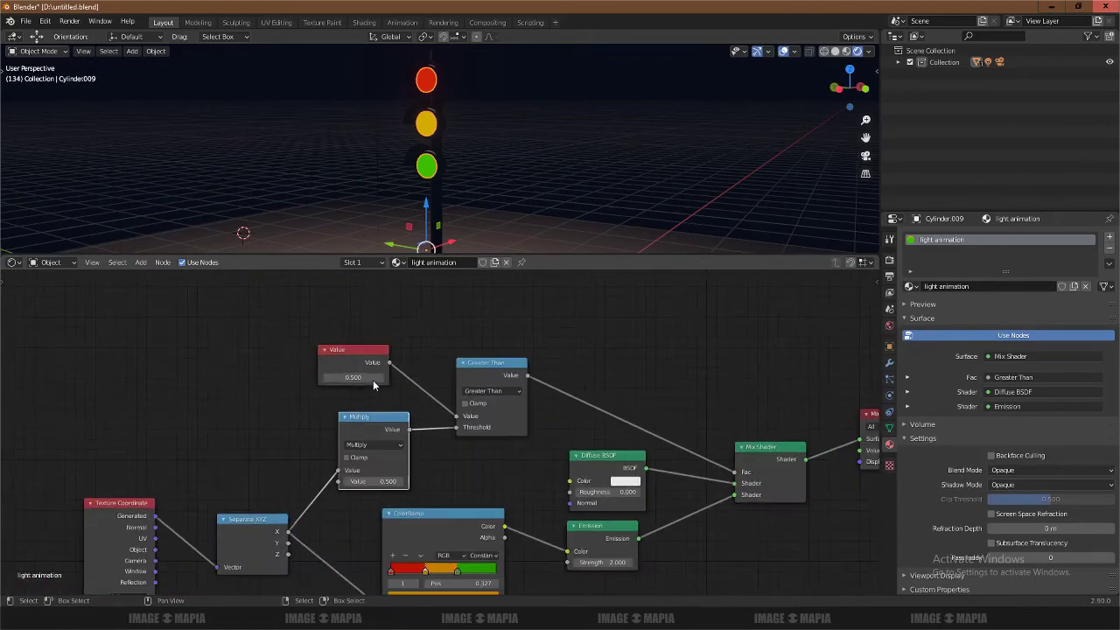
scroll(373, 380, "up", 1)
- Raise the Value briefly, then step it down to zero so all lights switch off
left_click(295, 355)
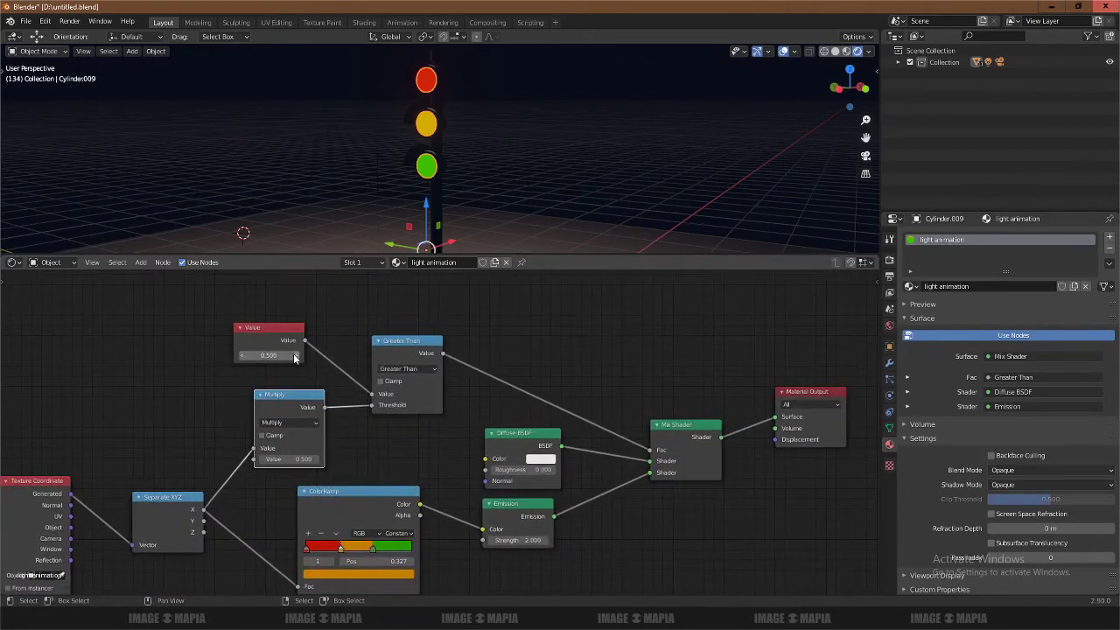
left_click(295, 356)
scroll(270, 360, "up", 2)
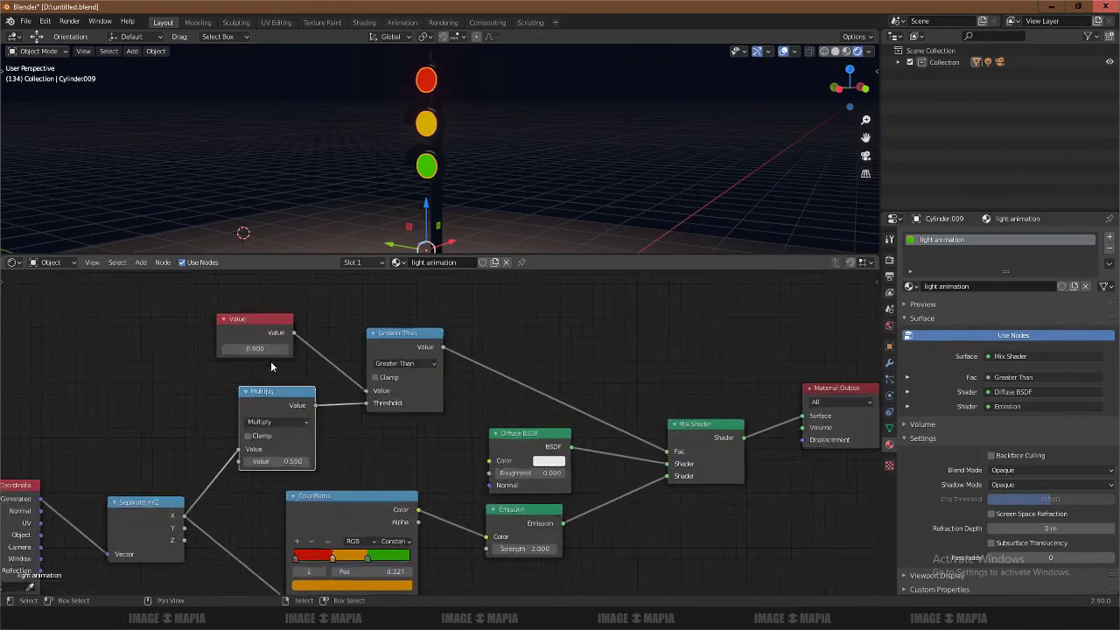
scroll(270, 360, "up", 1)
scroll(271, 361, "down", 1)
left_click(274, 359)
left_click(274, 359)
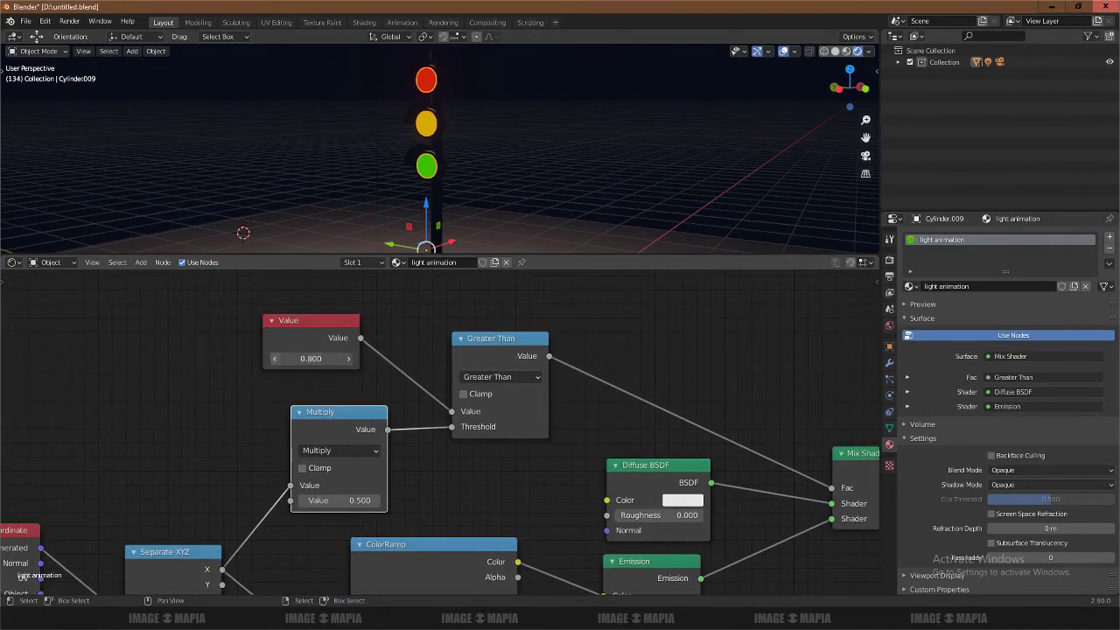
left_click(274, 359)
left_click(274, 359)
left_click(274, 359)
left_click(274, 359)
left_click(274, 360)
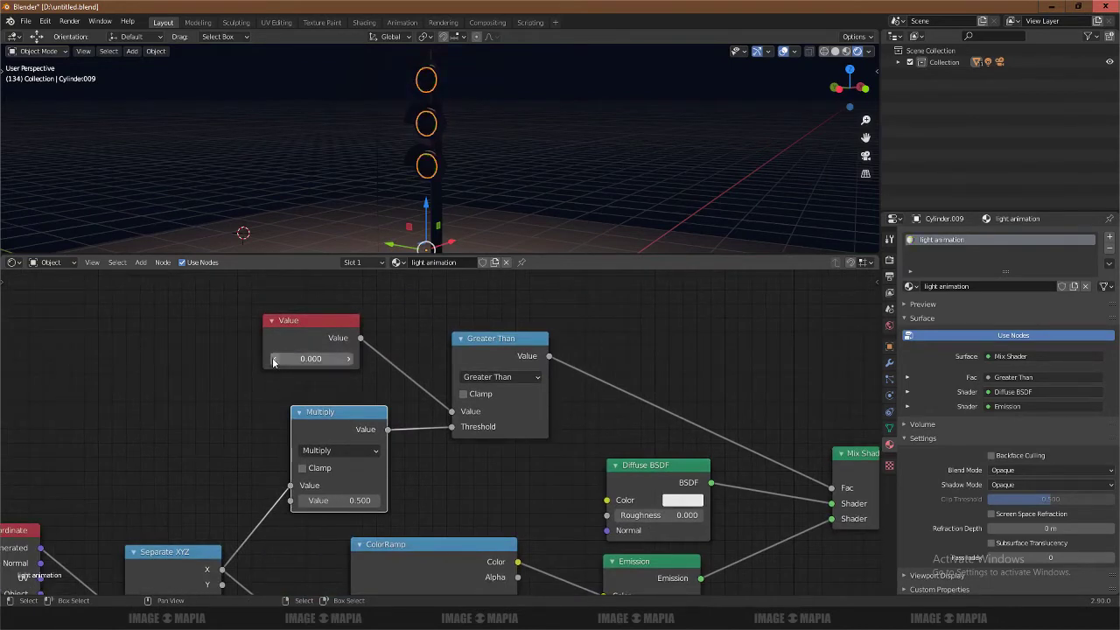
left_click(480, 182)
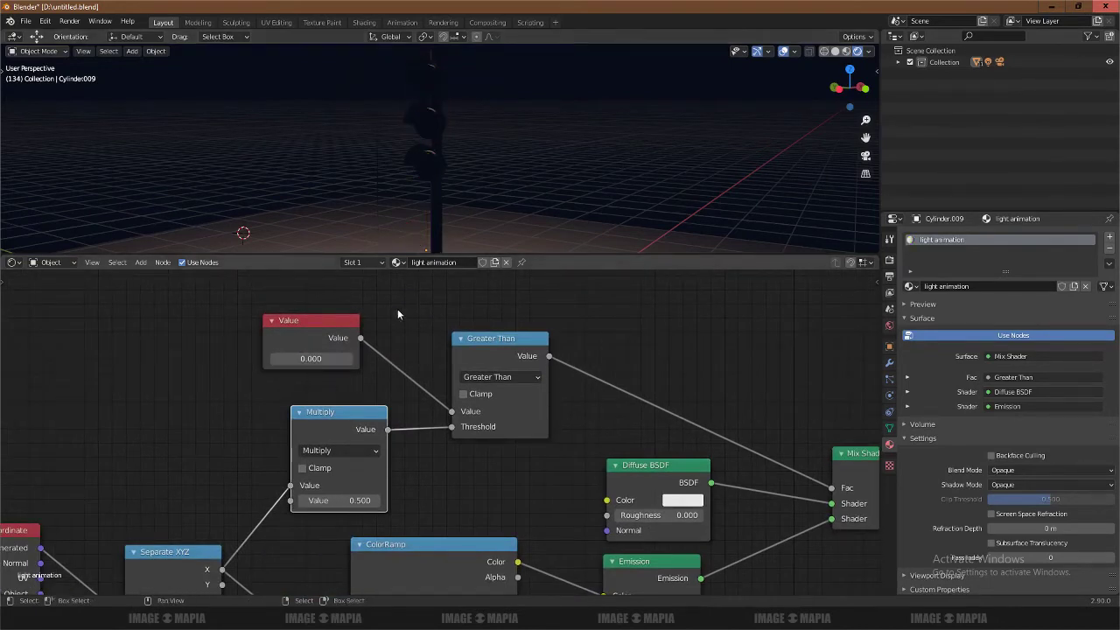
- Step the Value up to 0.500 to light all three lamps, then back down until they switch off
left_click(348, 359)
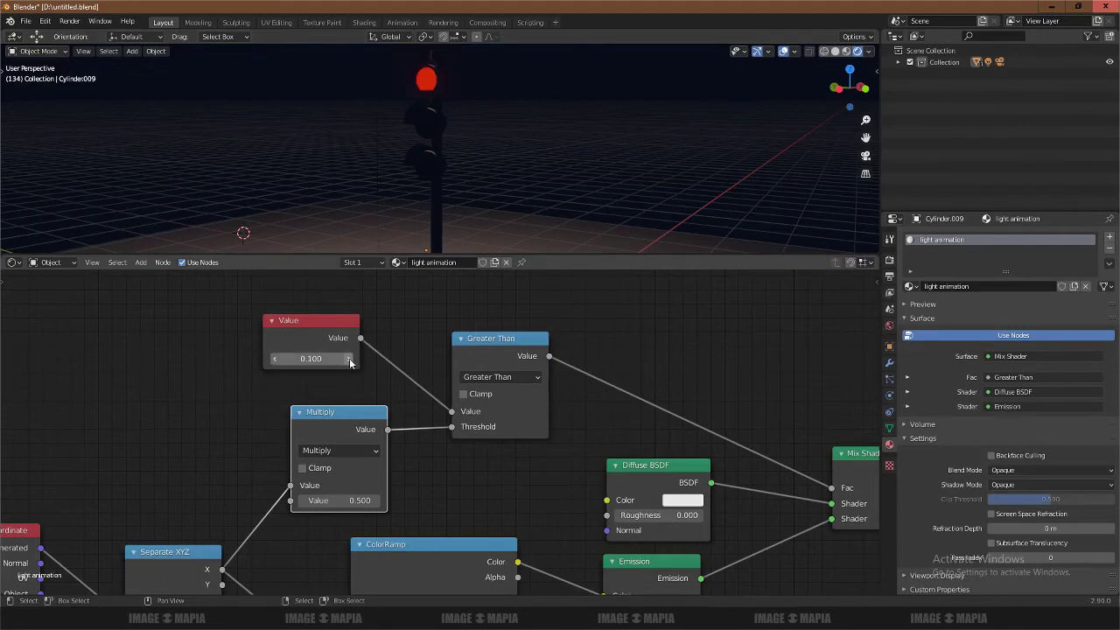
left_click(348, 359)
left_click(348, 359)
left_click(348, 359)
left_click(349, 359)
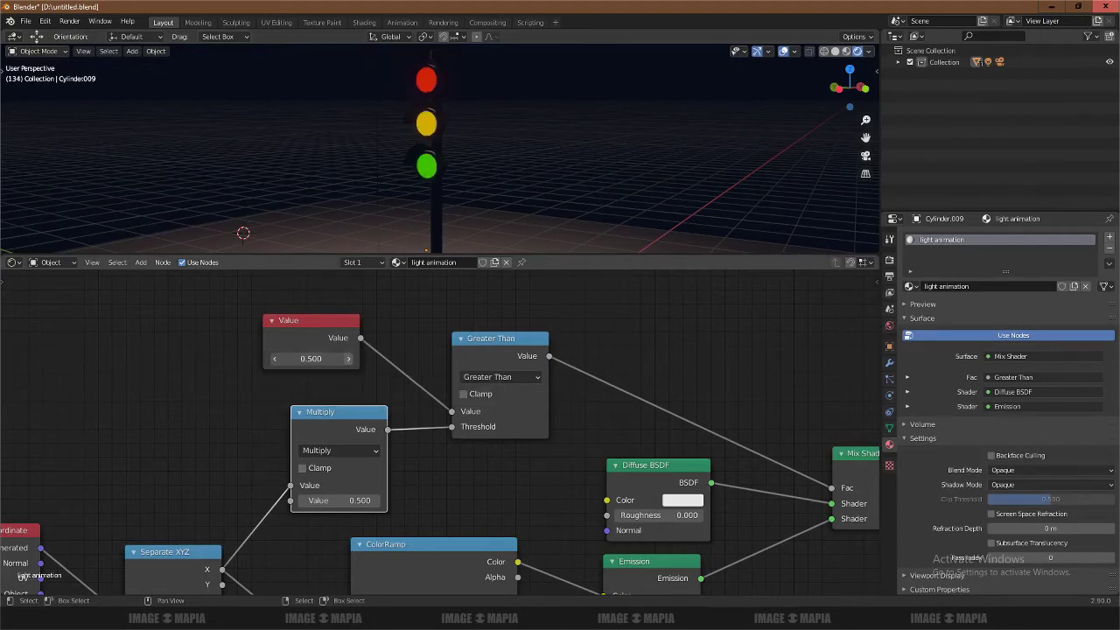
left_click(274, 360)
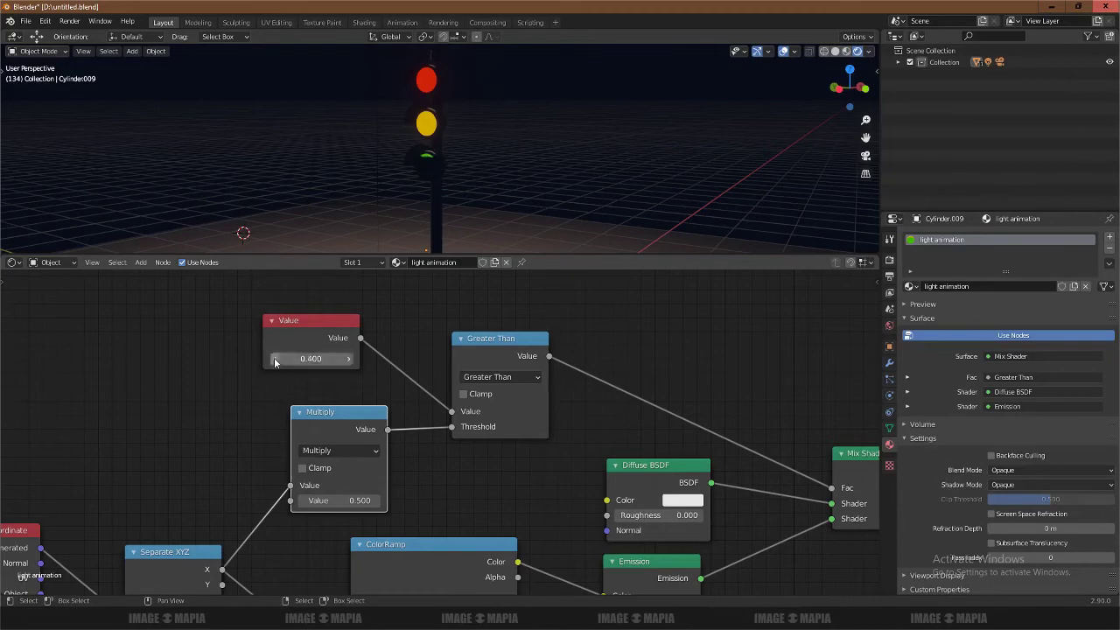
left_click(274, 360)
left_click(274, 360)
left_click(275, 359)
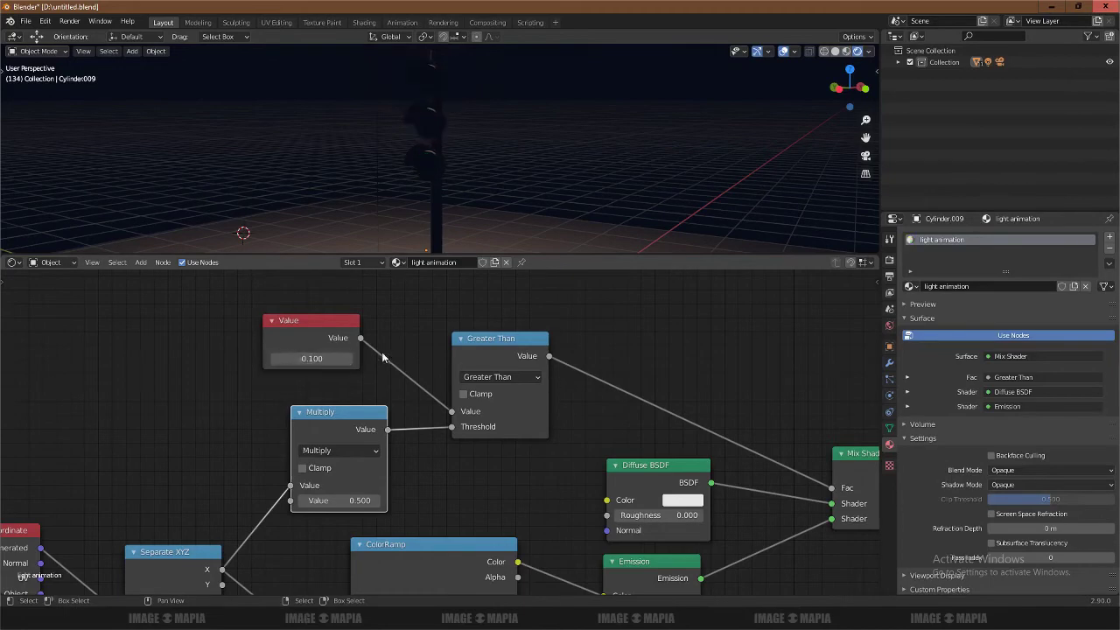
scroll(368, 316, "down", 2)
scroll(376, 385, "up", 2)
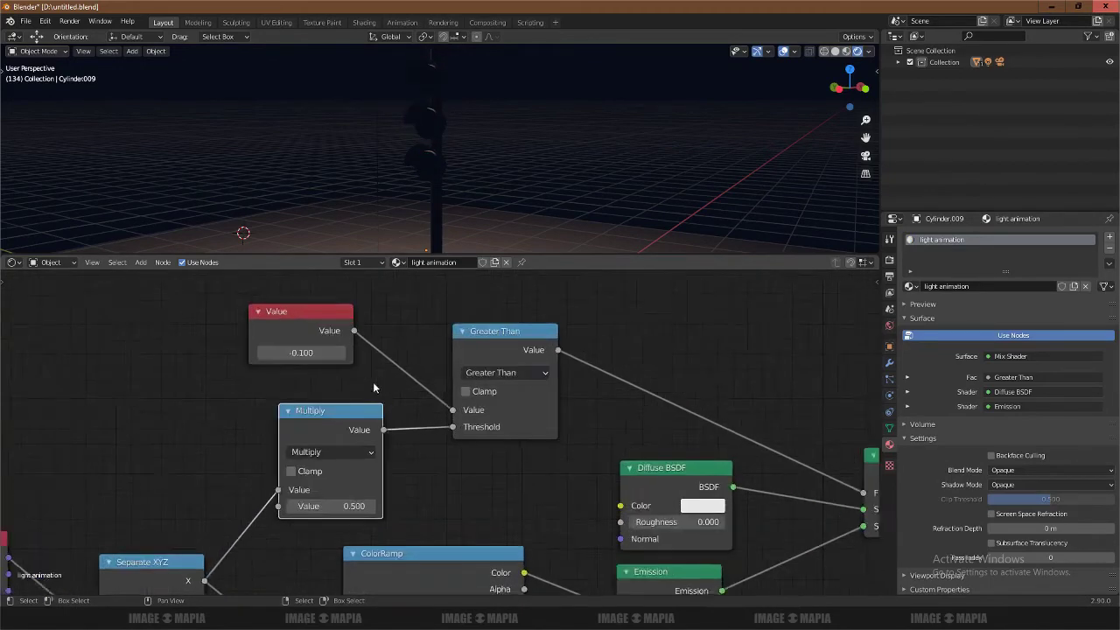
scroll(373, 381, "up", 1)
- Step the Value through 0.200, 0.300 and 0.500, orbiting to watch red, yellow and green light
left_click(336, 350)
left_click(333, 346)
type("0.200")
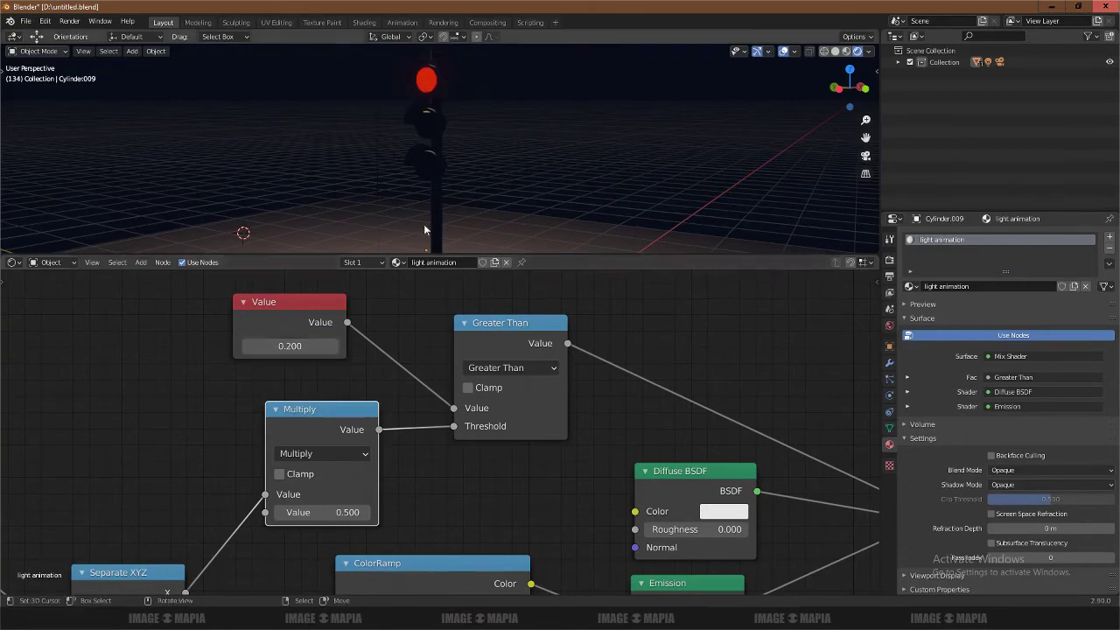
mouse_move(424, 224)
middle_mouse_down()
mouse_move(435, 201)
mouse_move(482, 202)
mouse_move(434, 179)
middle_mouse_up()
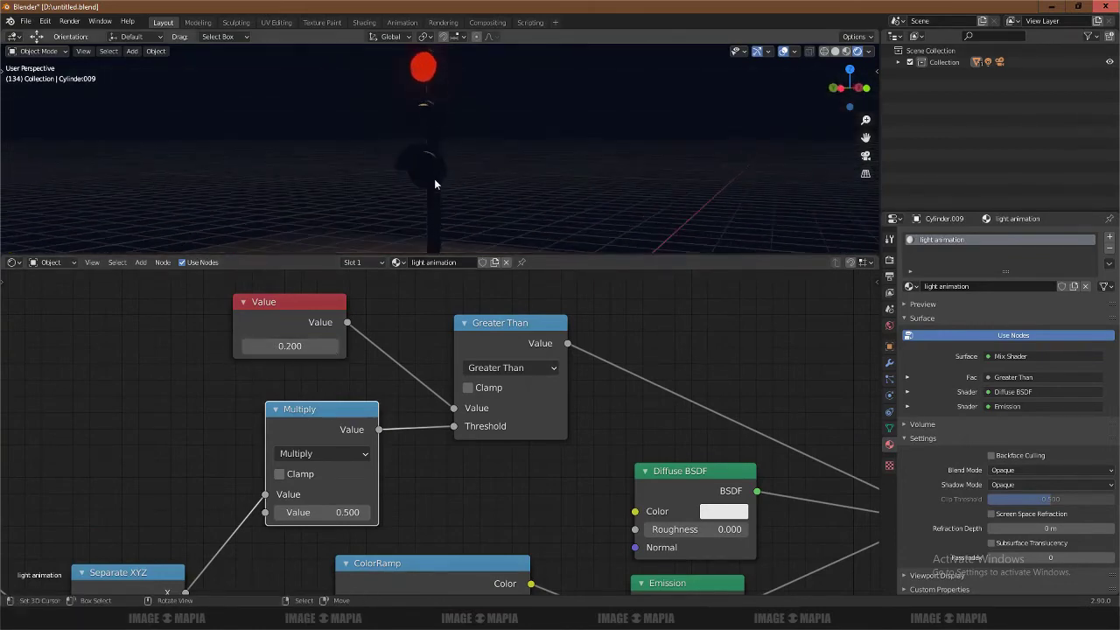
left_click(334, 346)
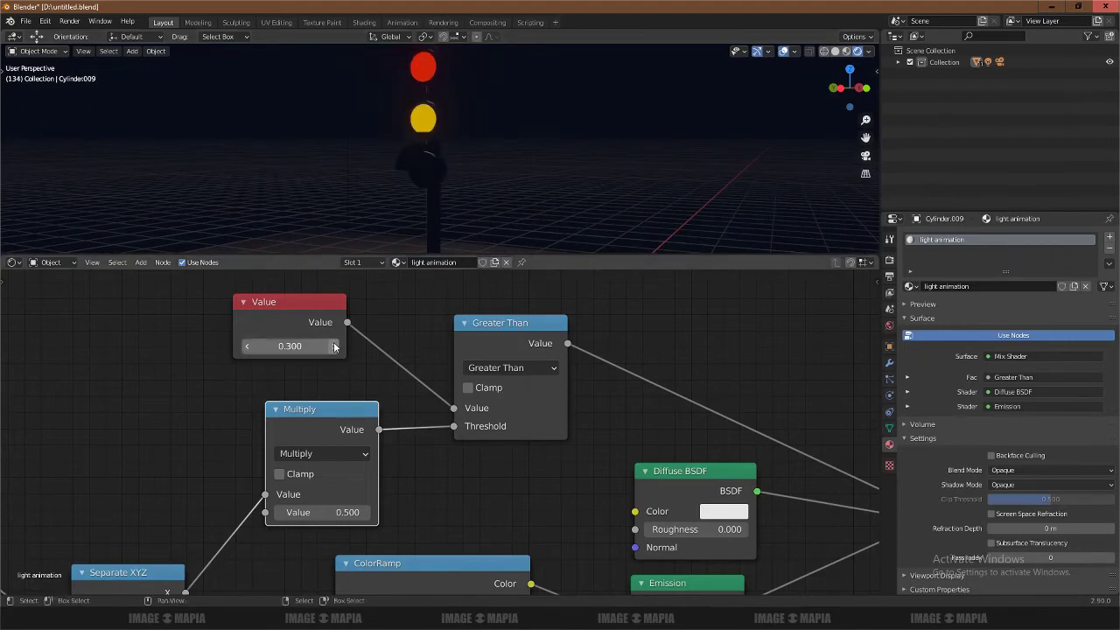
mouse_move(463, 205)
middle_mouse_down()
mouse_move(478, 196)
mouse_move(468, 210)
middle_mouse_up()
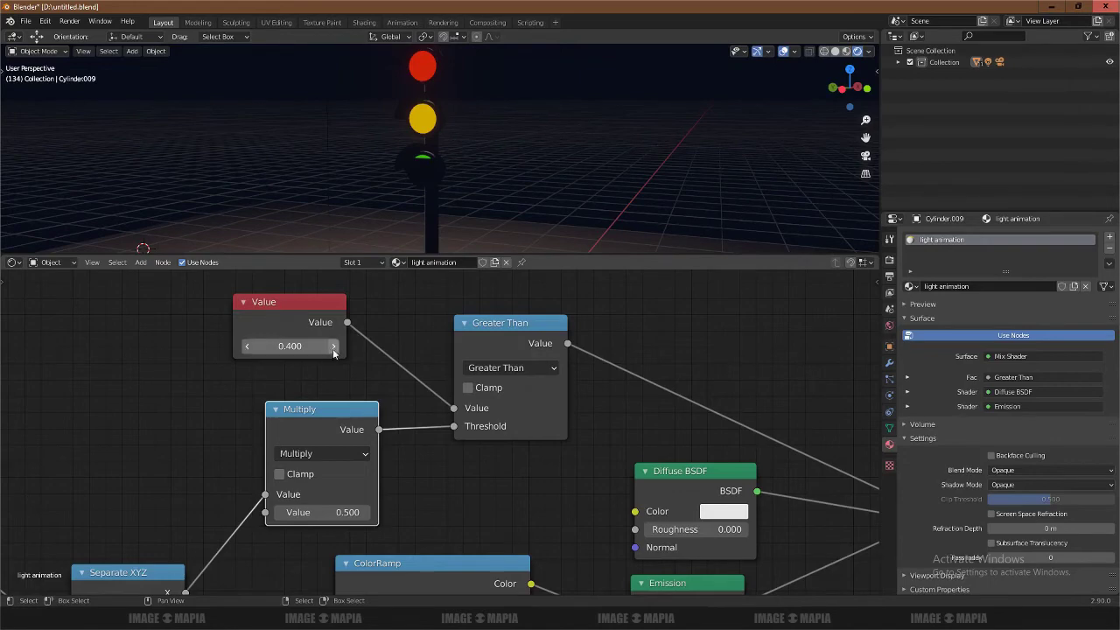
left_click(334, 346)
mouse_move(460, 202)
middle_mouse_down()
mouse_move(447, 173)
mouse_move(442, 210)
middle_mouse_up()
- Lower the Value to 0.100 so green and yellow switch off, leaving only red lit
scroll(392, 323, "down", 2)
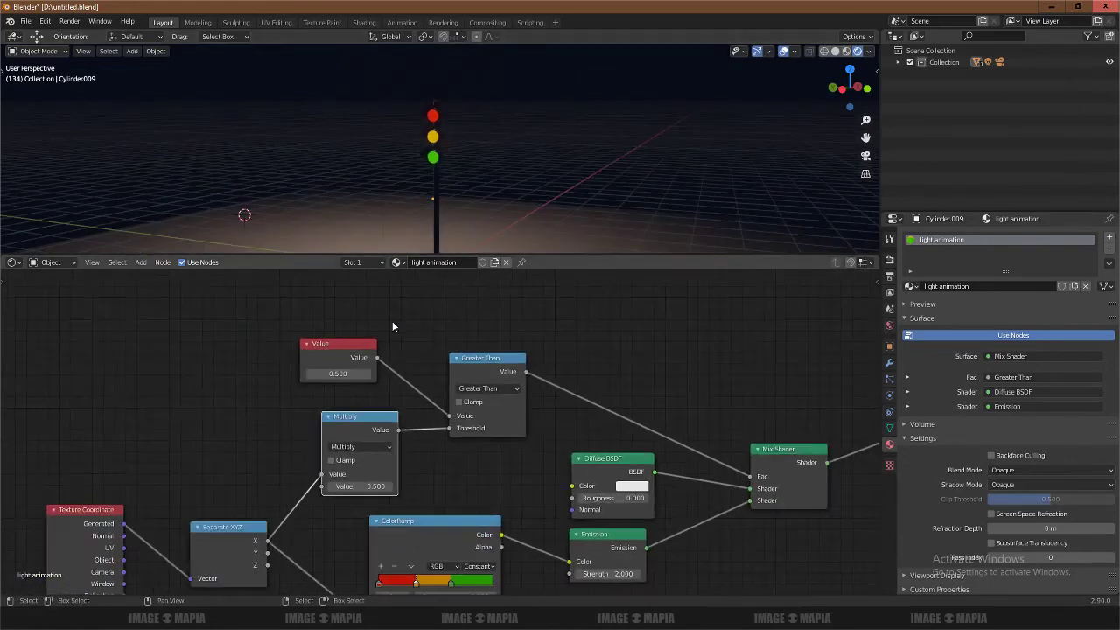
scroll(420, 210, "up", 2)
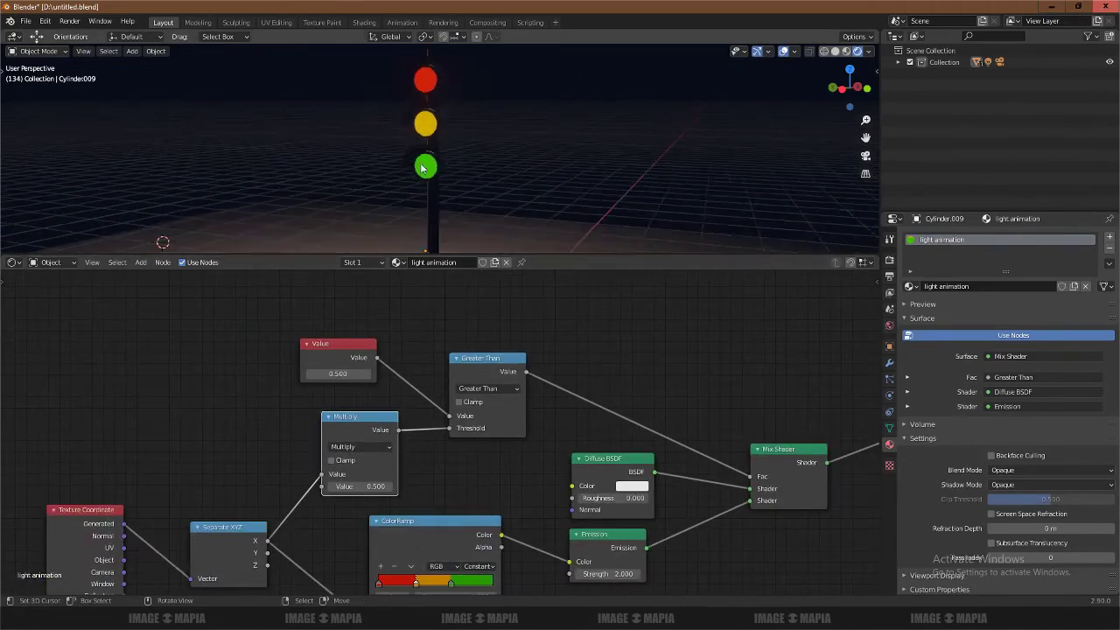
scroll(420, 210, "up", 2)
left_click(311, 375)
left_click(311, 374)
left_click(311, 374)
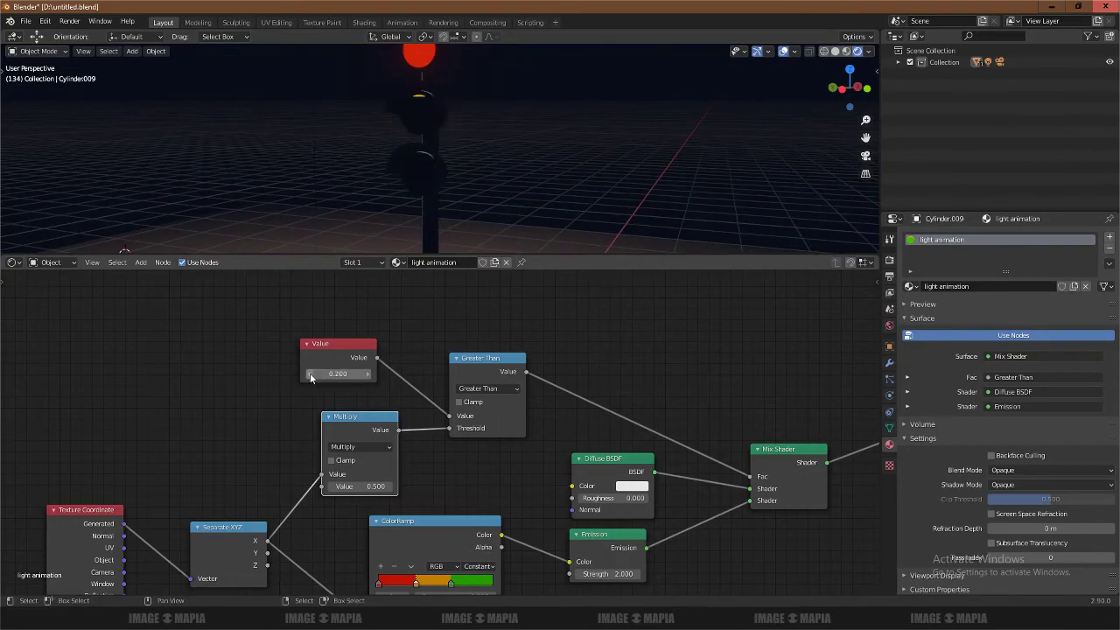
left_click(310, 373)
- Nudge the ColorRamp's red–yellow and yellow–green stops slightly right, green ending at 0.650
middle_click_drag(434, 501, 453, 400)
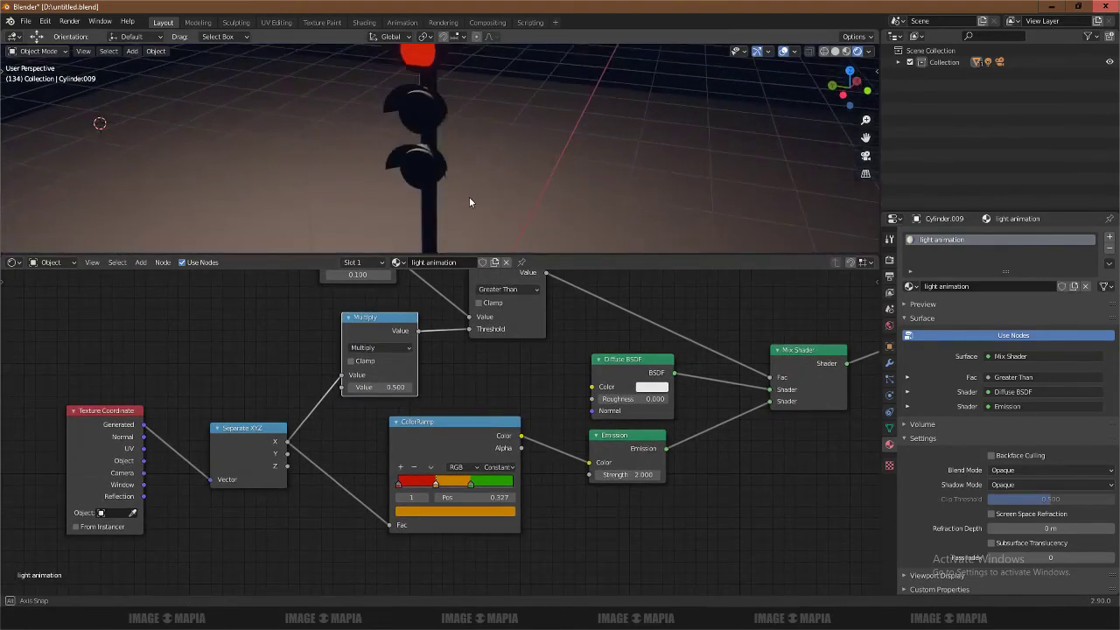
scroll(432, 473, "up", 2)
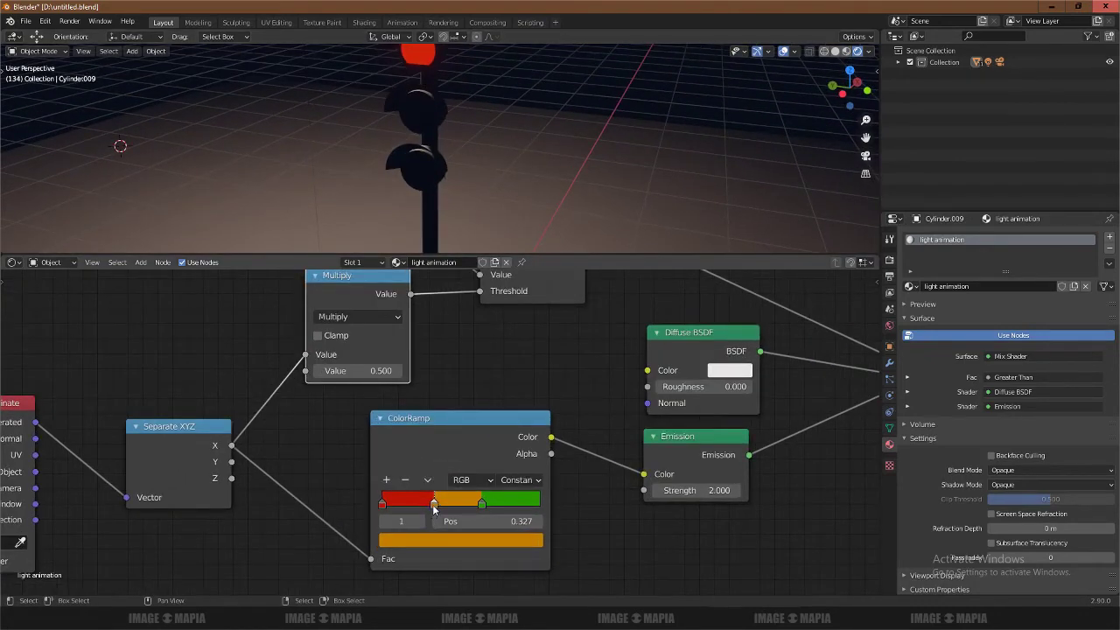
left_click_drag(435, 502, 446, 521)
left_click_drag(479, 511, 483, 510)
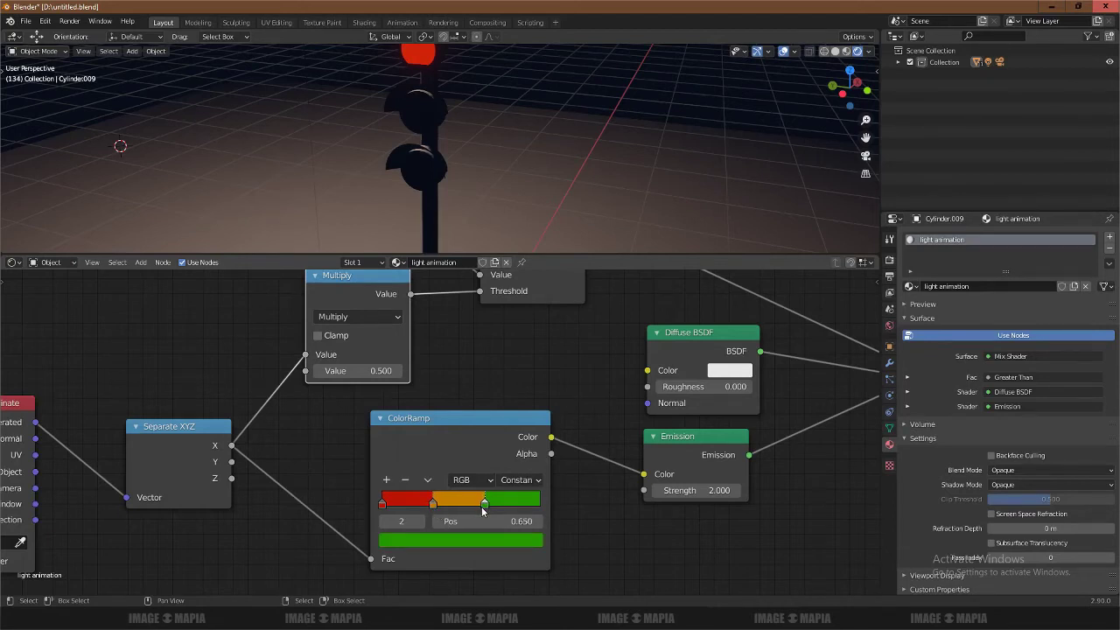
scroll(558, 284, "down", 2)
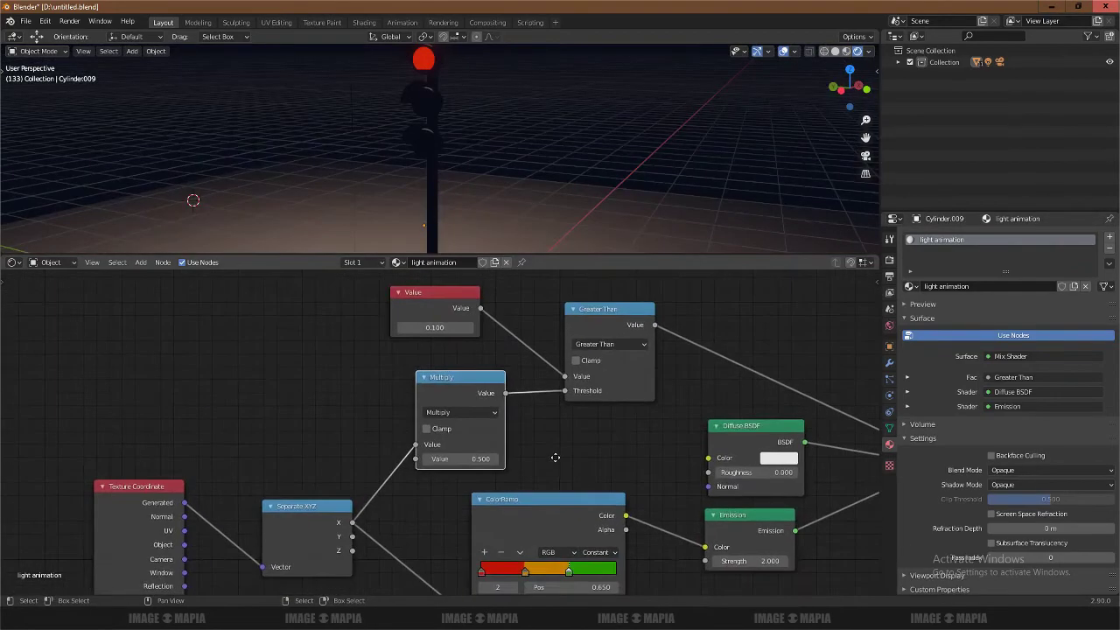
middle_click_drag(490, 420, 448, 480)
- Step the Multiply factor down to 0.300 and slide the Value to 0.200 to light yellow
left_click(445, 480)
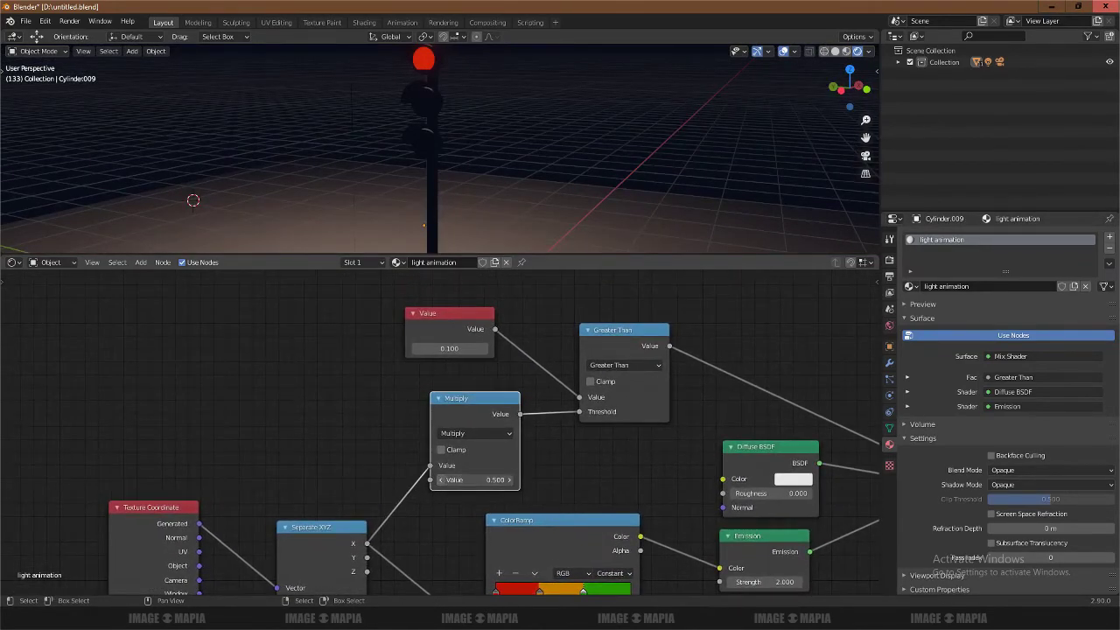
left_click(445, 480)
scroll(538, 449, "down", 1)
middle_click_drag(539, 449, 532, 414)
scroll(530, 429, "up", 1)
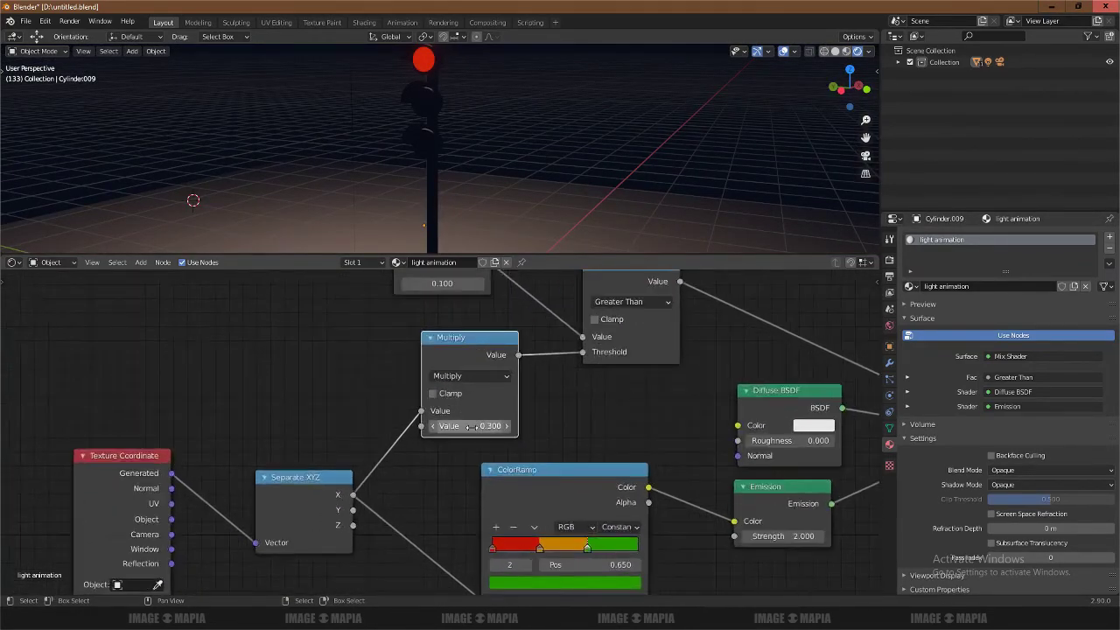
scroll(560, 451, "up", 1)
middle_click_drag(583, 460, 564, 494)
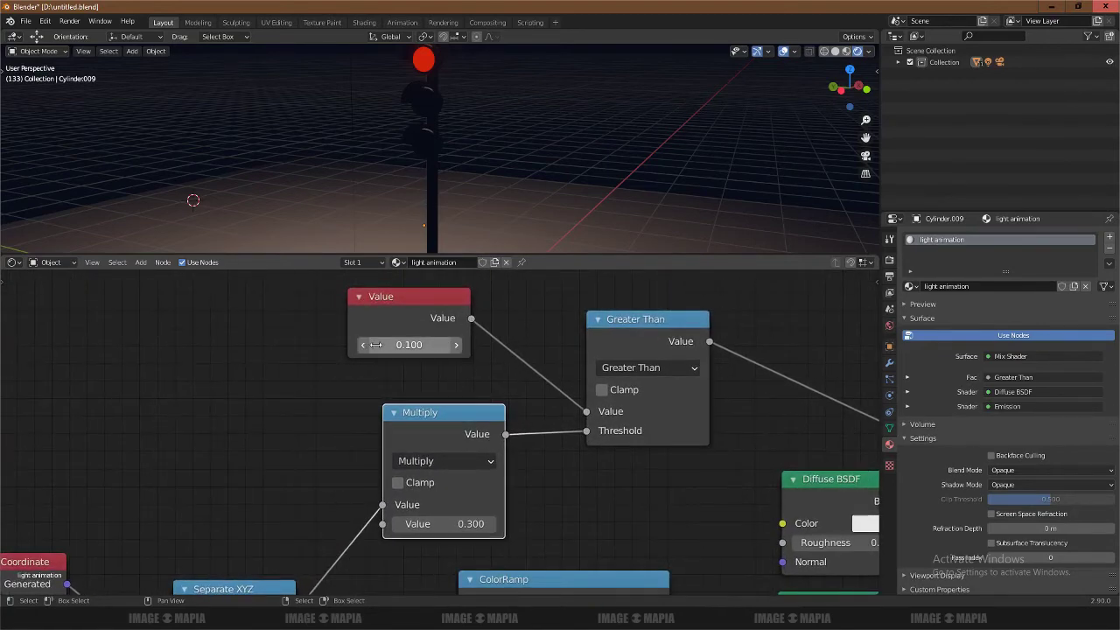
left_click_drag(375, 345, 405, 345)
- Enter a Multiply factor of 0.5, then 0.3, and raise the Value so all lamps light
left_click(468, 523)
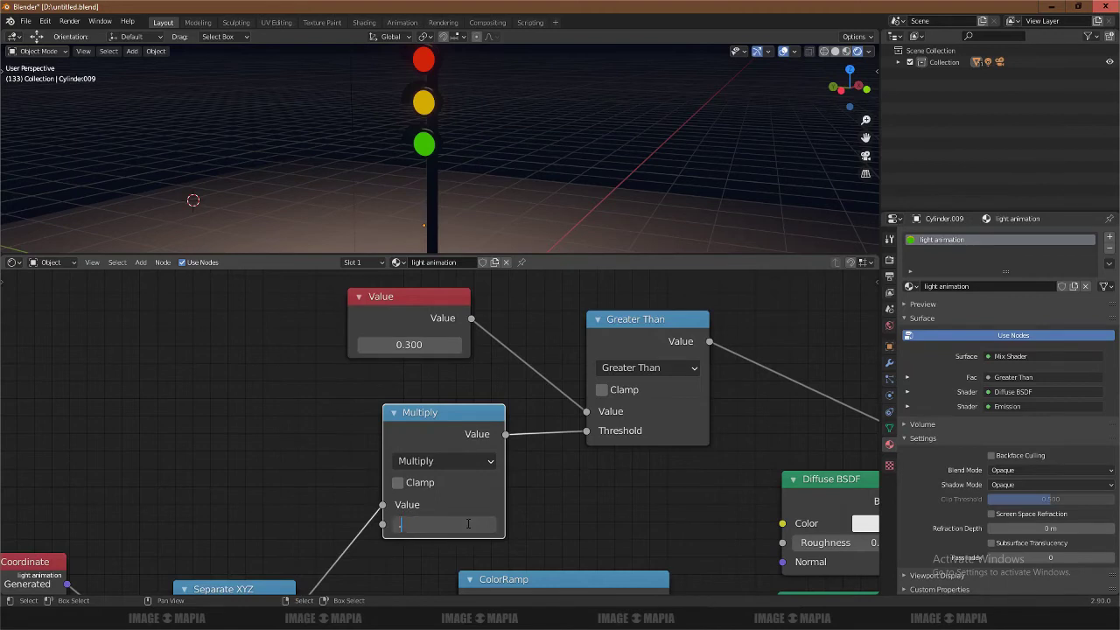
key("Escape")
left_click(468, 524)
type("0.5")
key("Return")
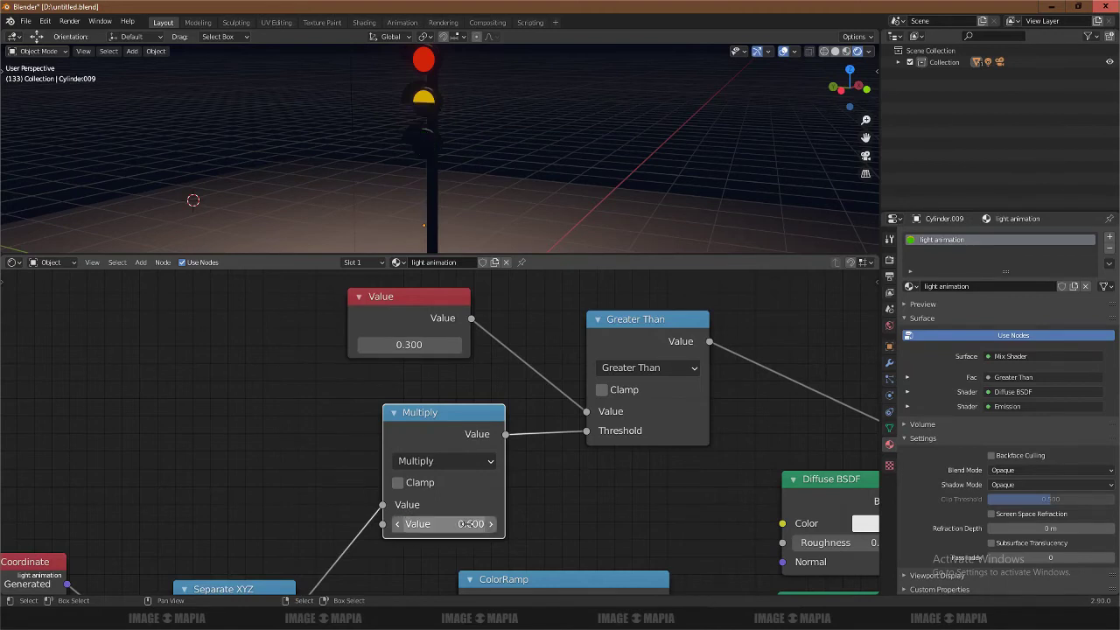
left_click(365, 345)
left_click(365, 345)
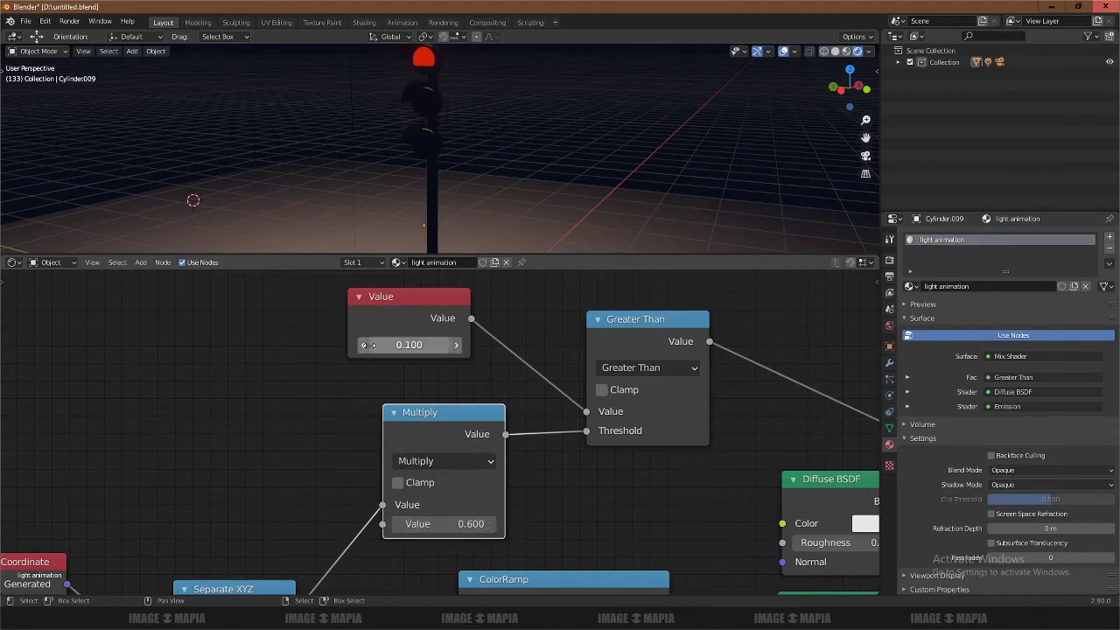
left_click(468, 523)
type("0.3")
key("Return")
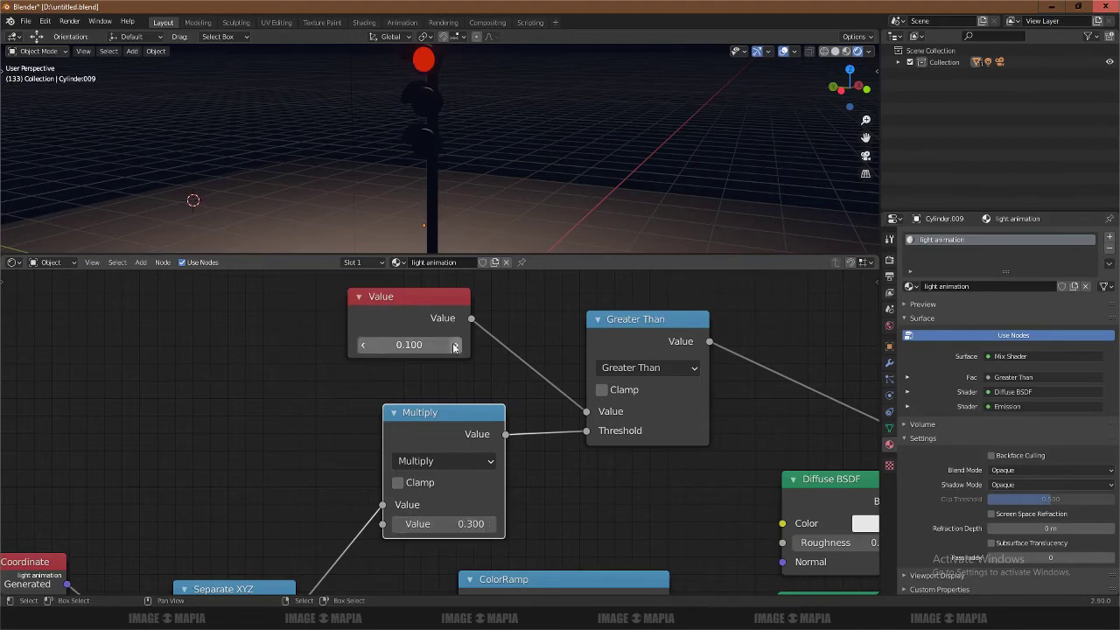
left_click(454, 345)
left_click(454, 345)
- Enlarge the 3D viewport and step the Value between 0 and 0.300 to test the lamps
left_click_drag(538, 256, 538, 341)
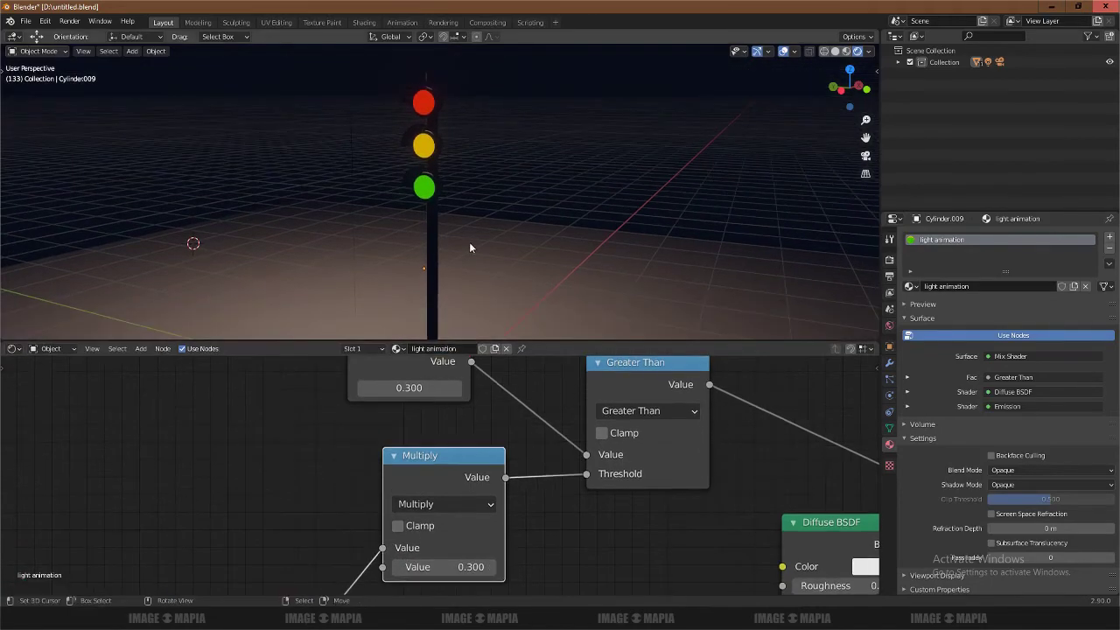
scroll(458, 415, "up", 1)
scroll(466, 456, "up", 1)
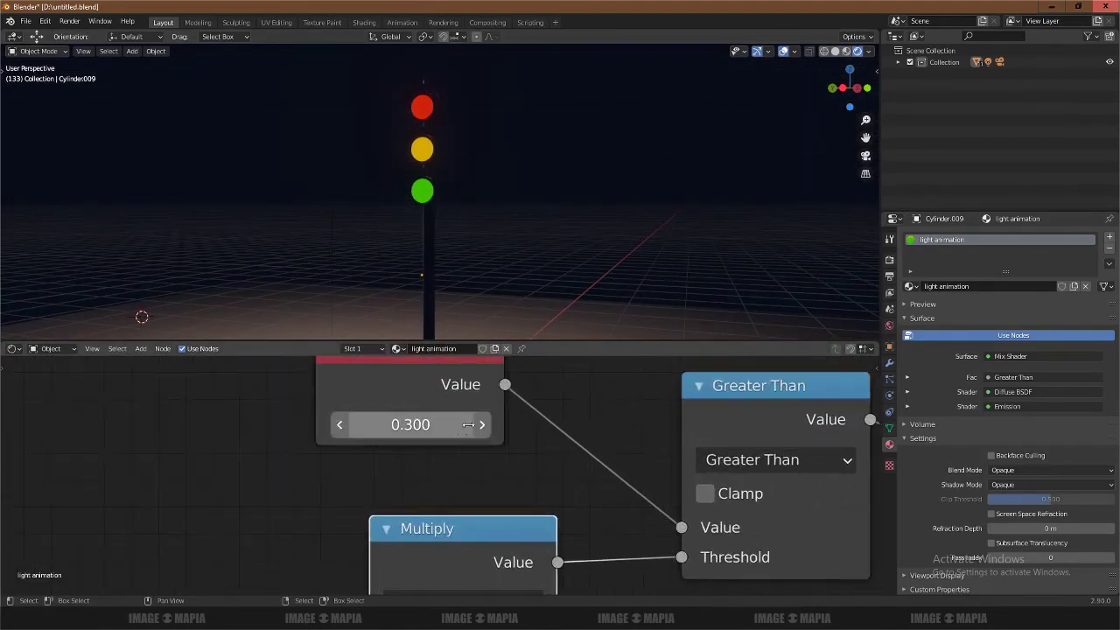
left_click(343, 424)
left_click(342, 424)
left_click(342, 424)
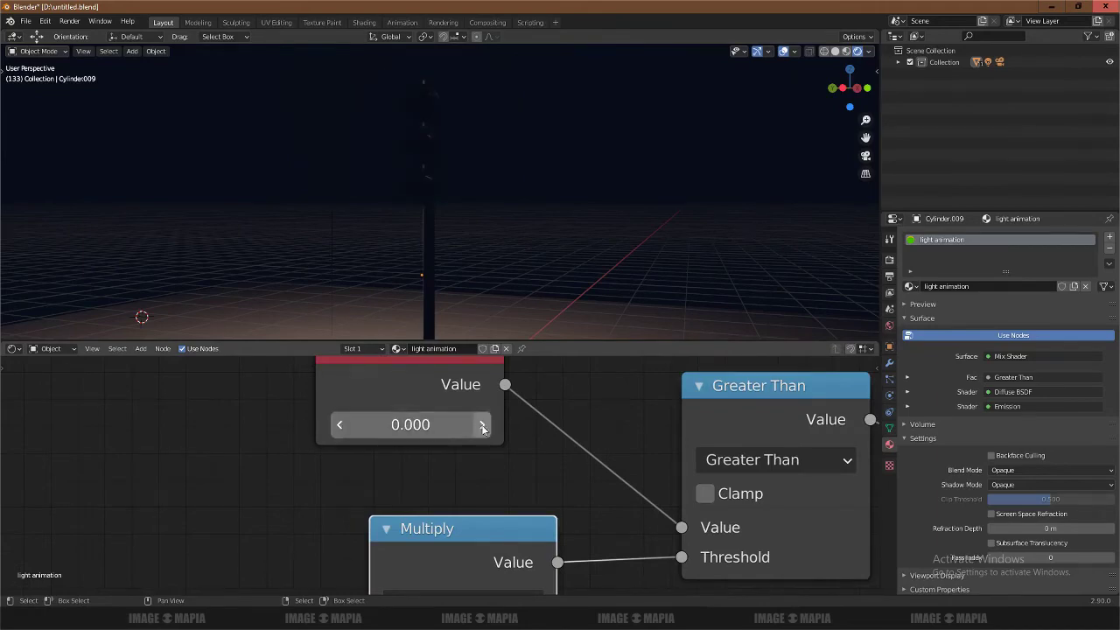
left_click(483, 425)
left_click(483, 425)
left_click(483, 425)
- Glance at the Notepad step notes, then switch back to the Blender scene
key("alt+Tab")
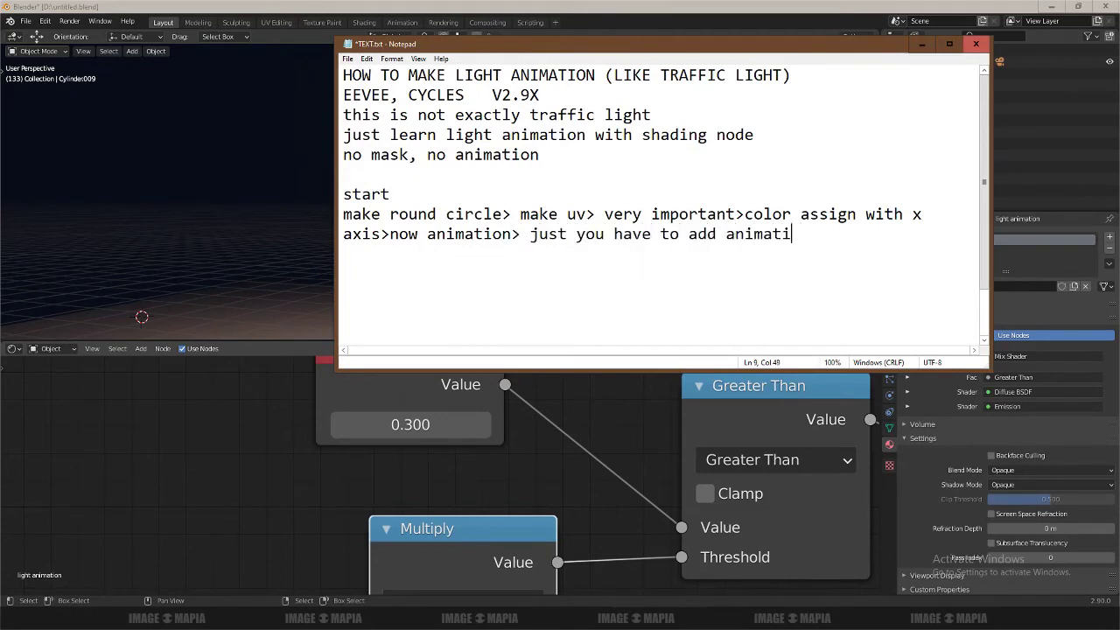
key("alt+Tab")
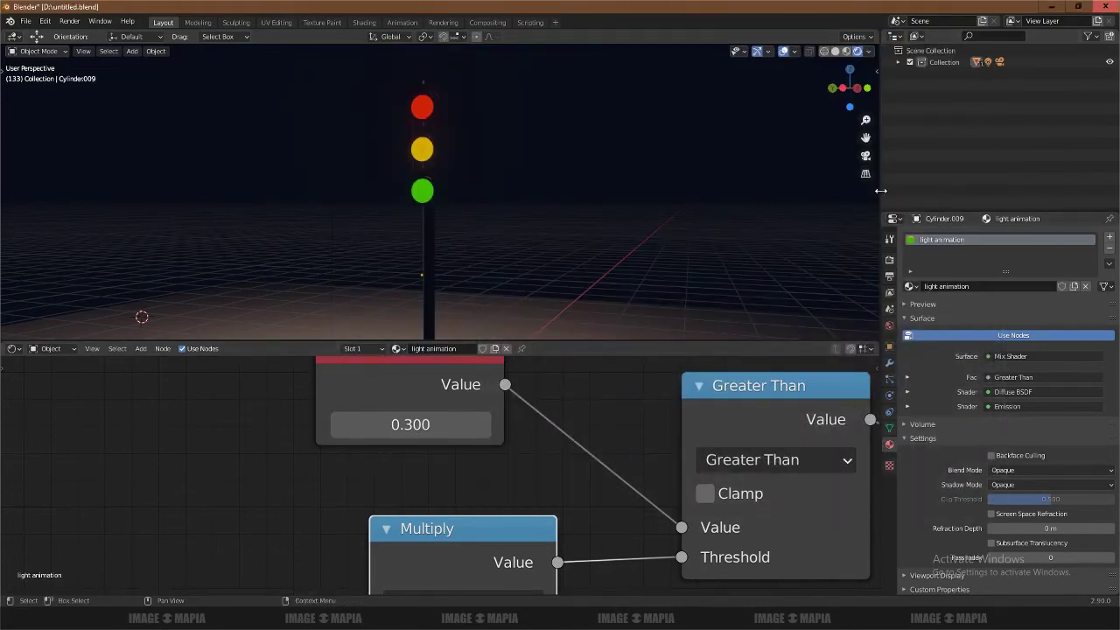
- Turn the Outliner area into a Timeline and widen it
left_click_drag(882, 39, 827, 39)
left_click(846, 37)
left_click(604, 103)
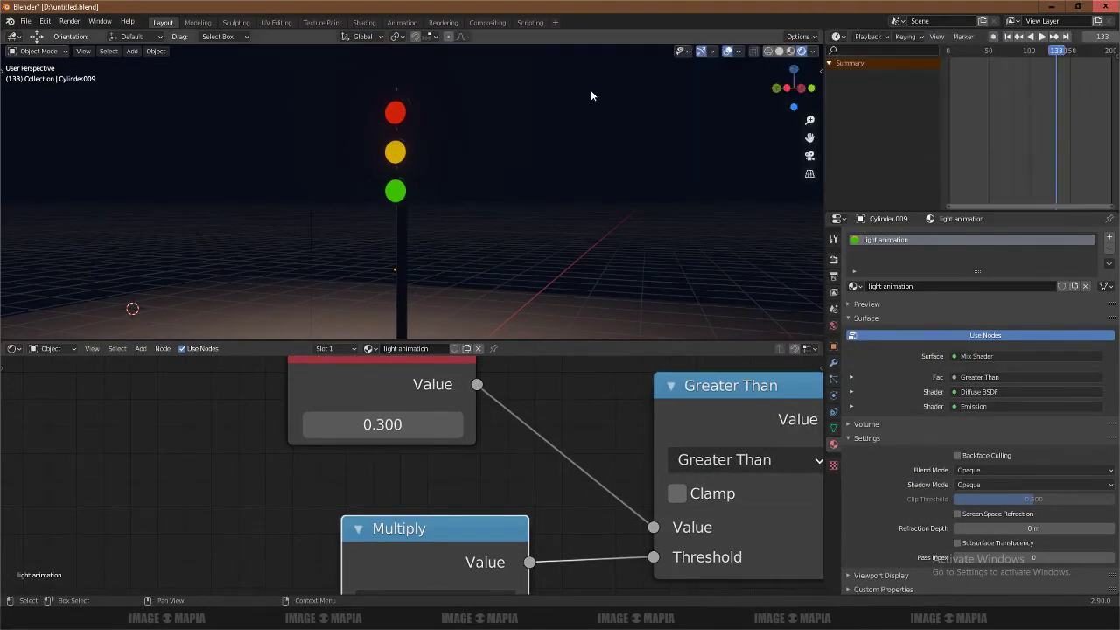
left_click_drag(824, 133, 593, 133)
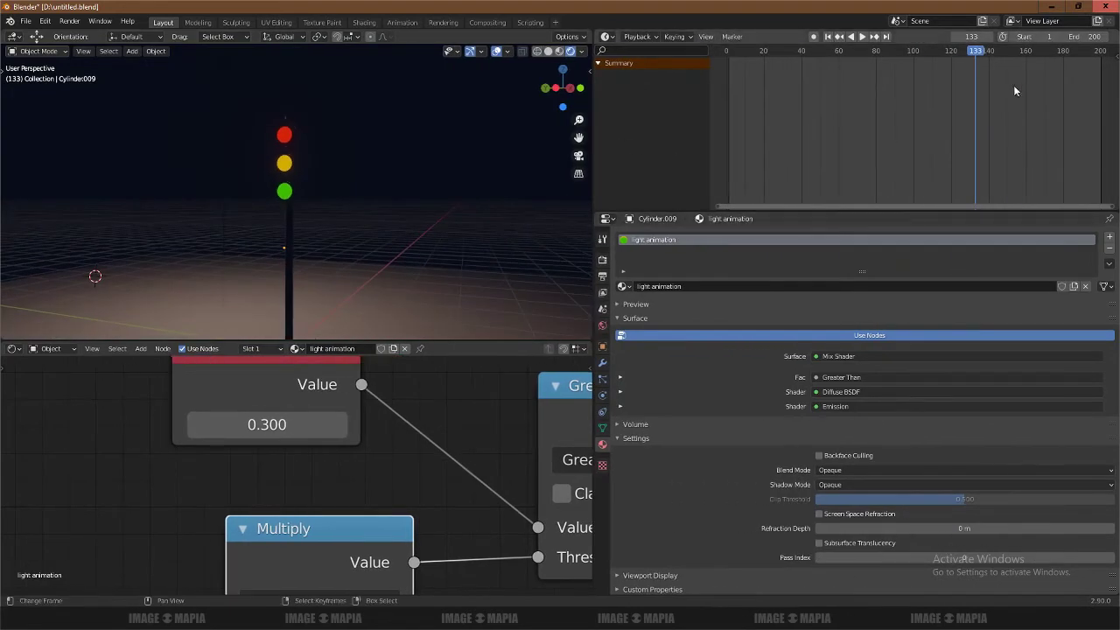
- Set the Value node to 0, darkening all lamps, and return the timeline to frame 1
left_click(839, 39)
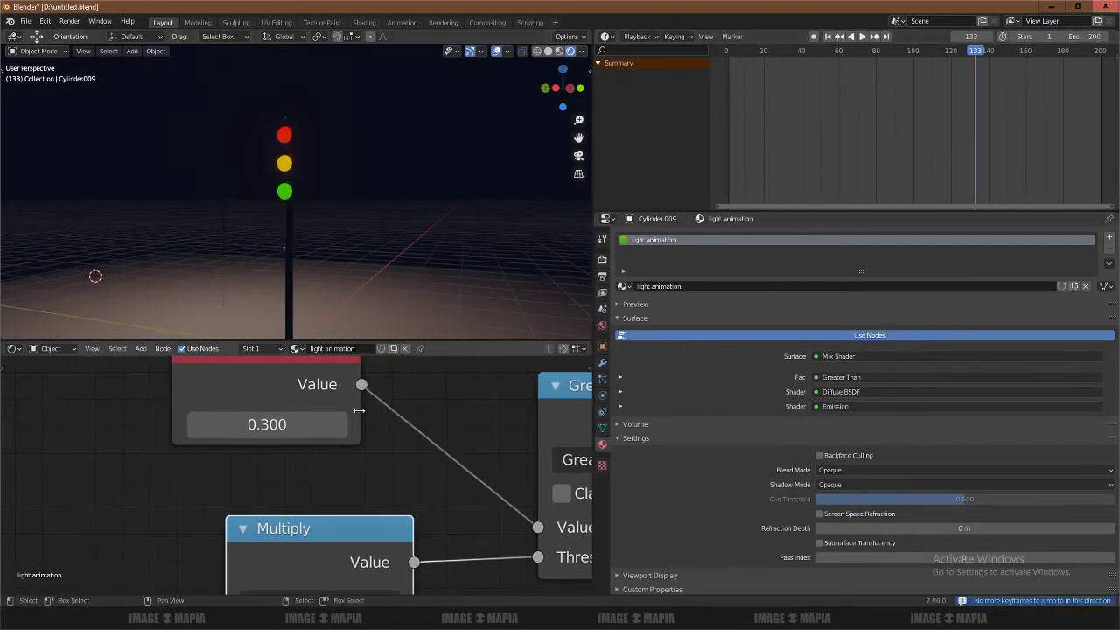
left_click(268, 423)
key("BackSpace")
key("BackSpace")
key("Return")
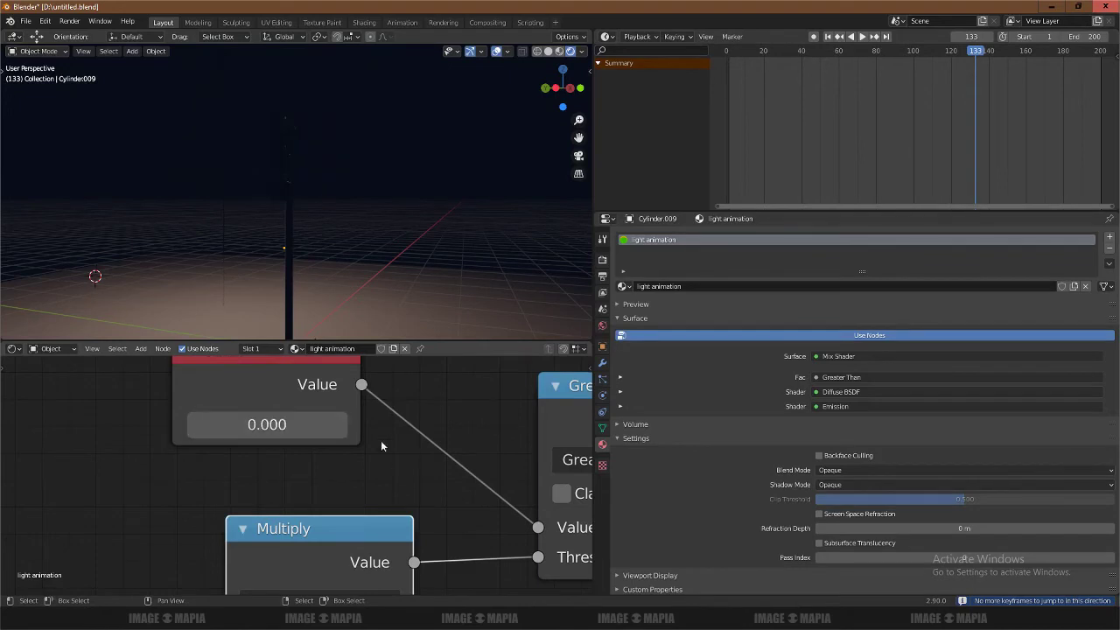
left_click(827, 38)
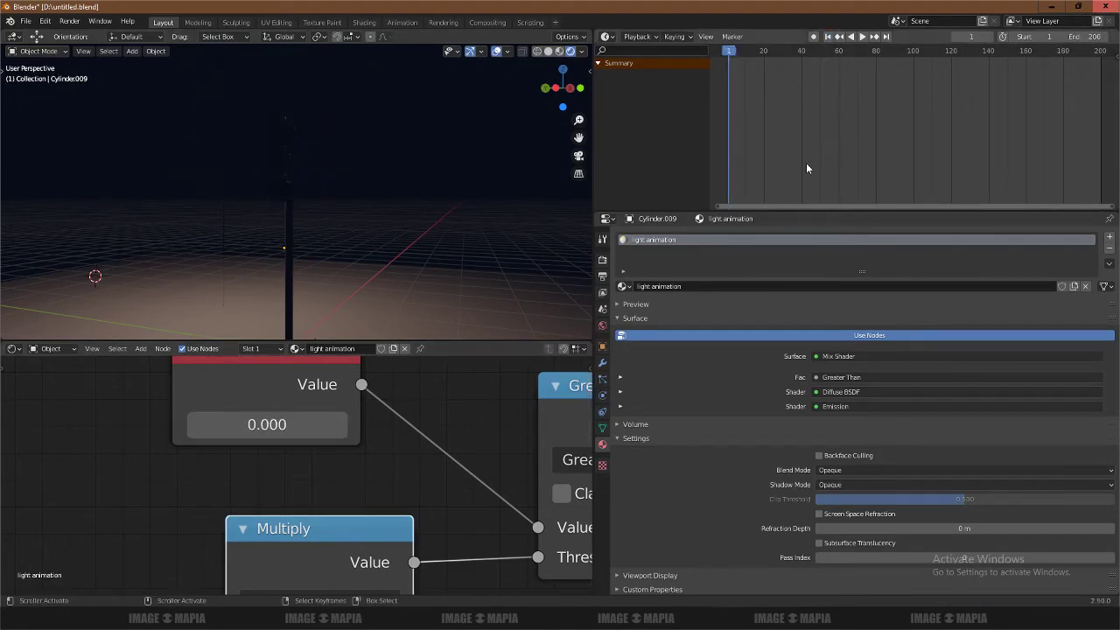
- Keyframe the Value at 0 on frames 1 and 50
right_click(256, 425)
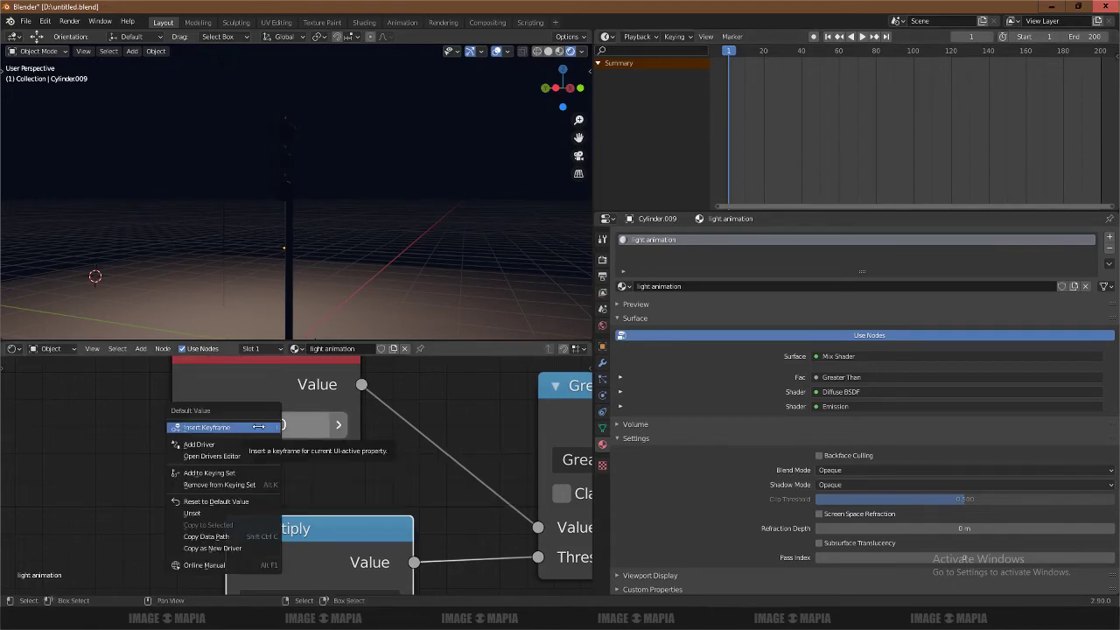
left_click(259, 427)
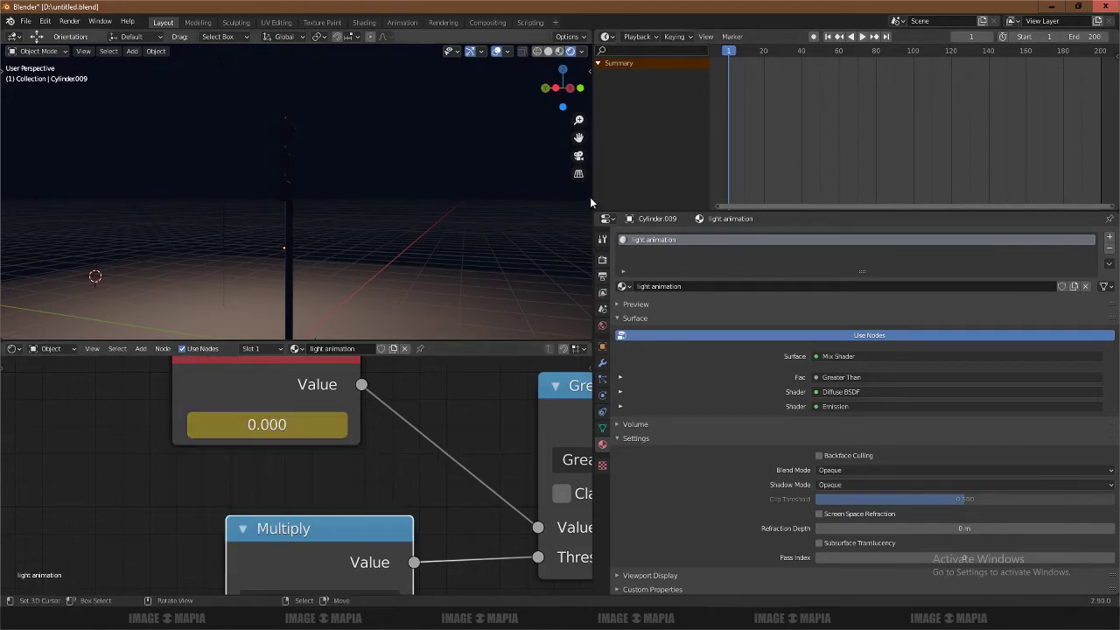
left_click(971, 36)
type("0")
key("Return")
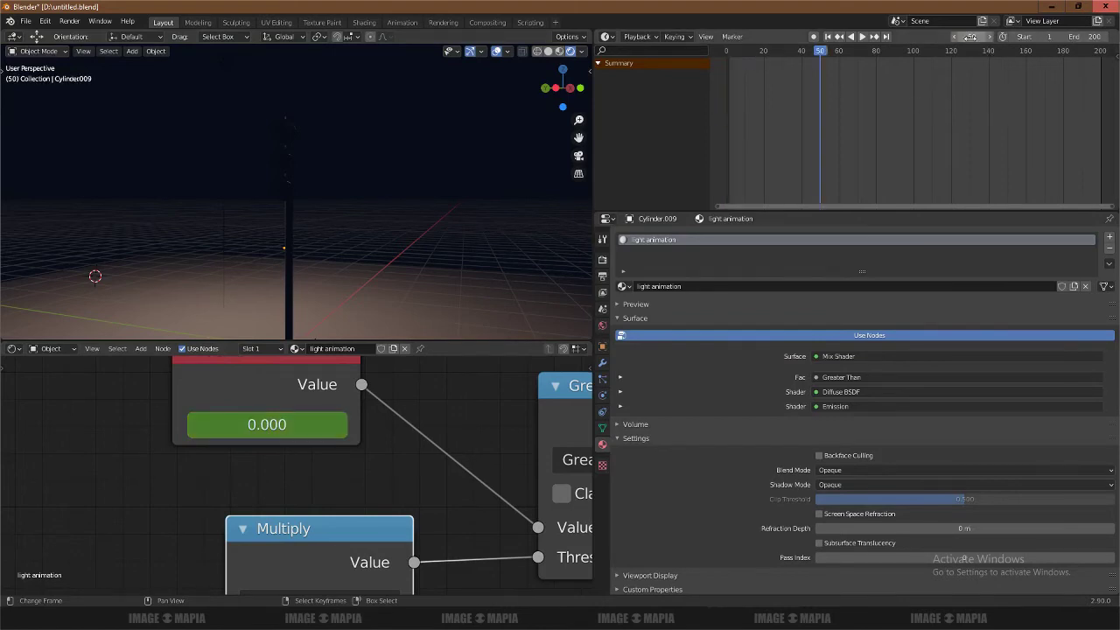
right_click(260, 426)
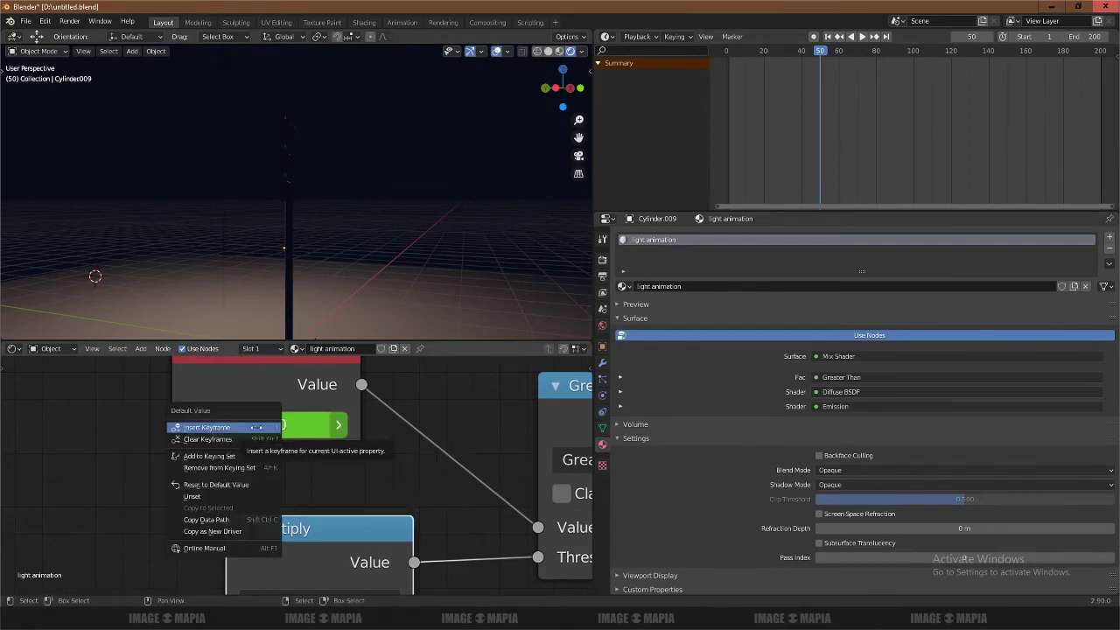
left_click(255, 427)
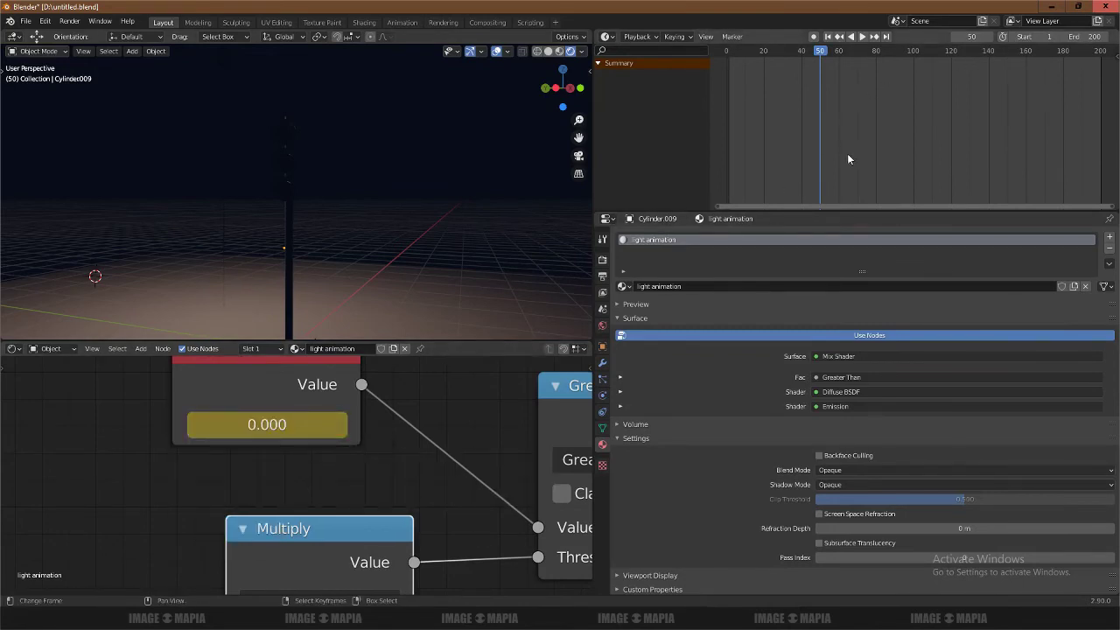
- Set the Value to 0.1 and keyframe it on frames 51 and 100, lighting red
key("Right")
right_click(252, 422)
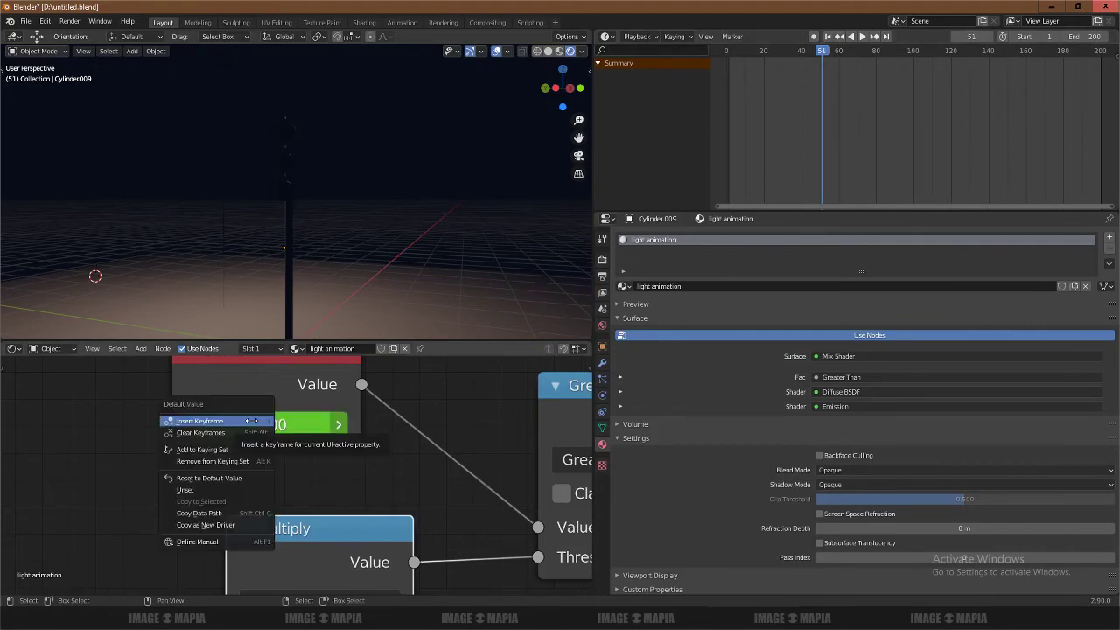
key("Escape")
left_click(303, 426)
type("0.1")
key("Return")
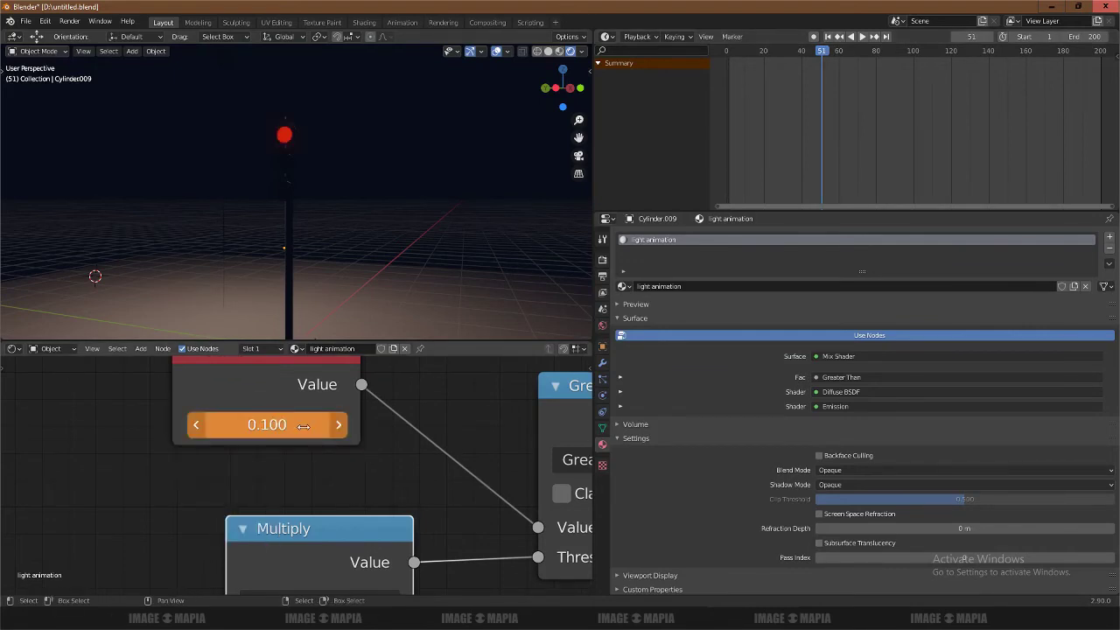
right_click(304, 428)
left_click(308, 431)
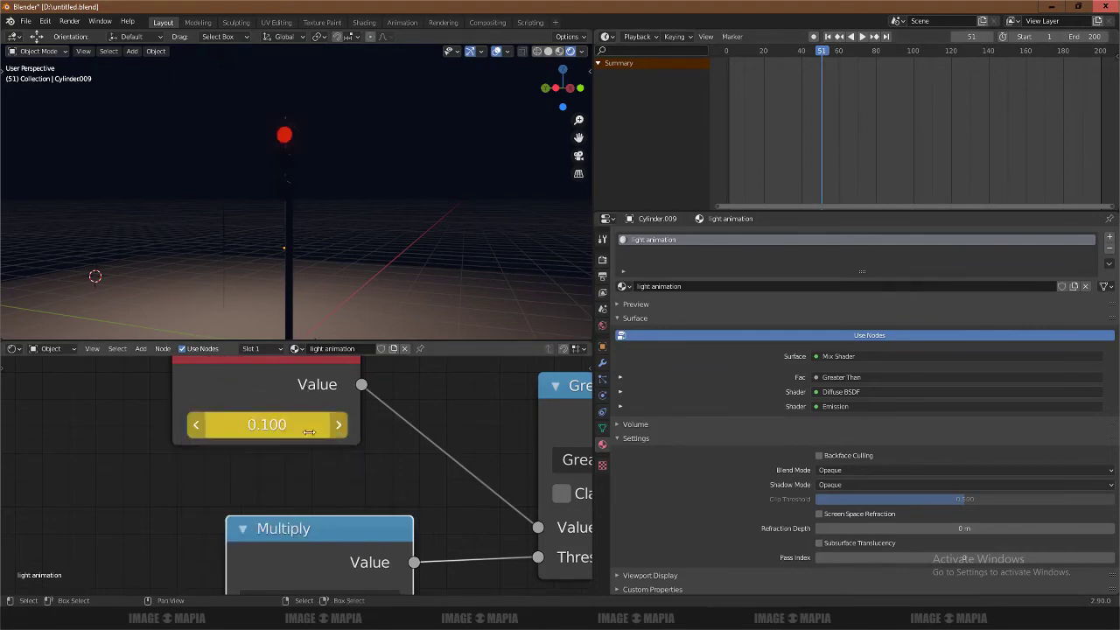
left_click(974, 36)
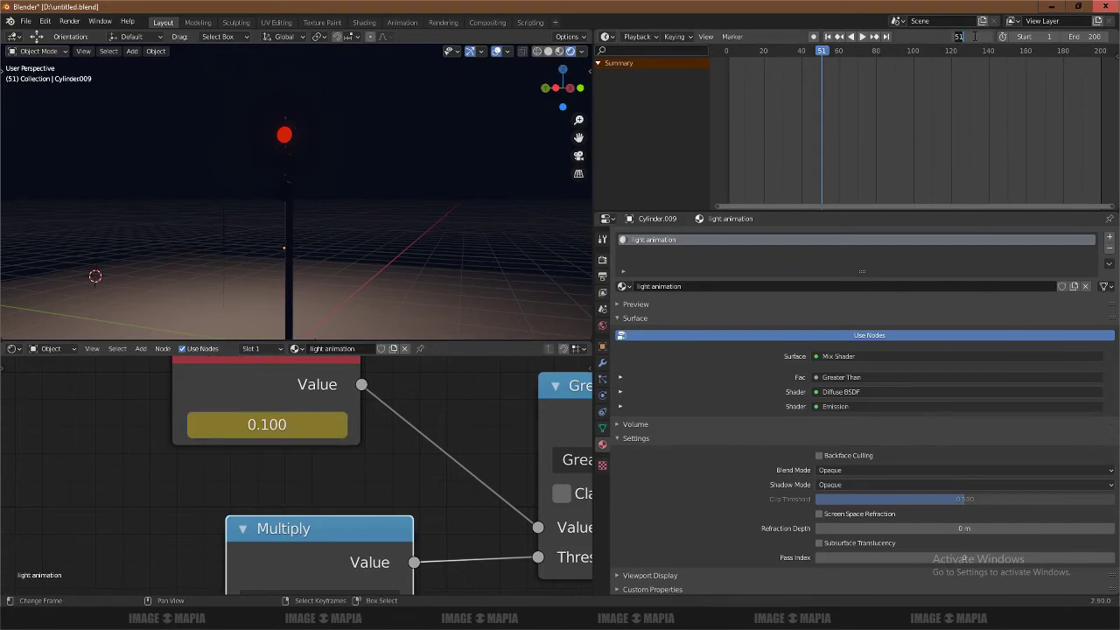
type("100")
key("Return")
right_click(302, 426)
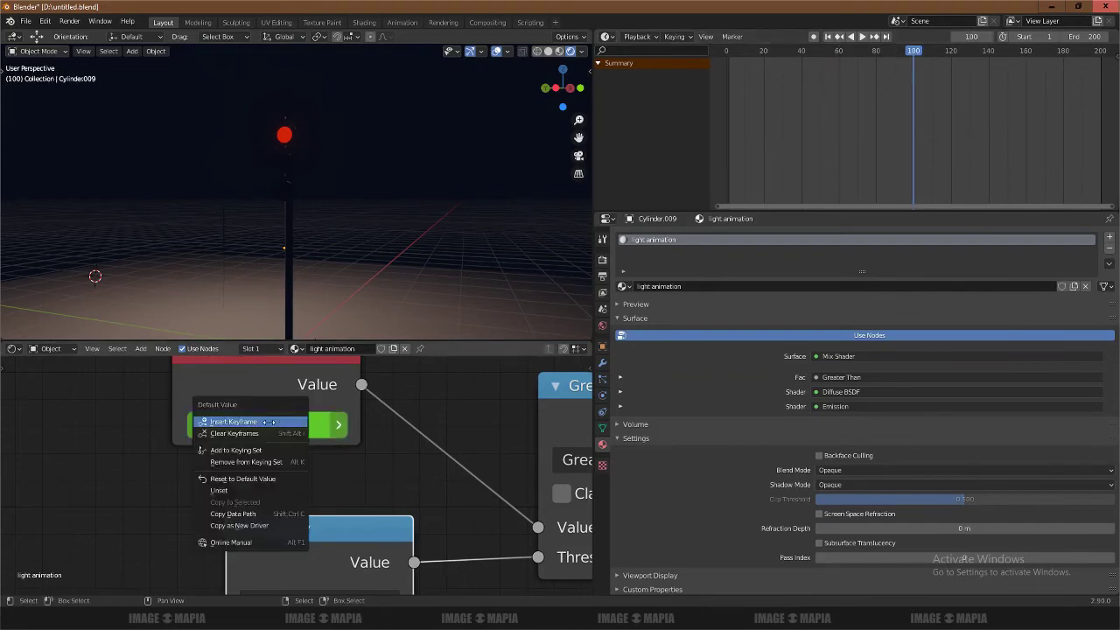
left_click(302, 426)
- Set the Value to 0.2 and keyframe it on frames 101 and 150, lighting yellow
key("Right")
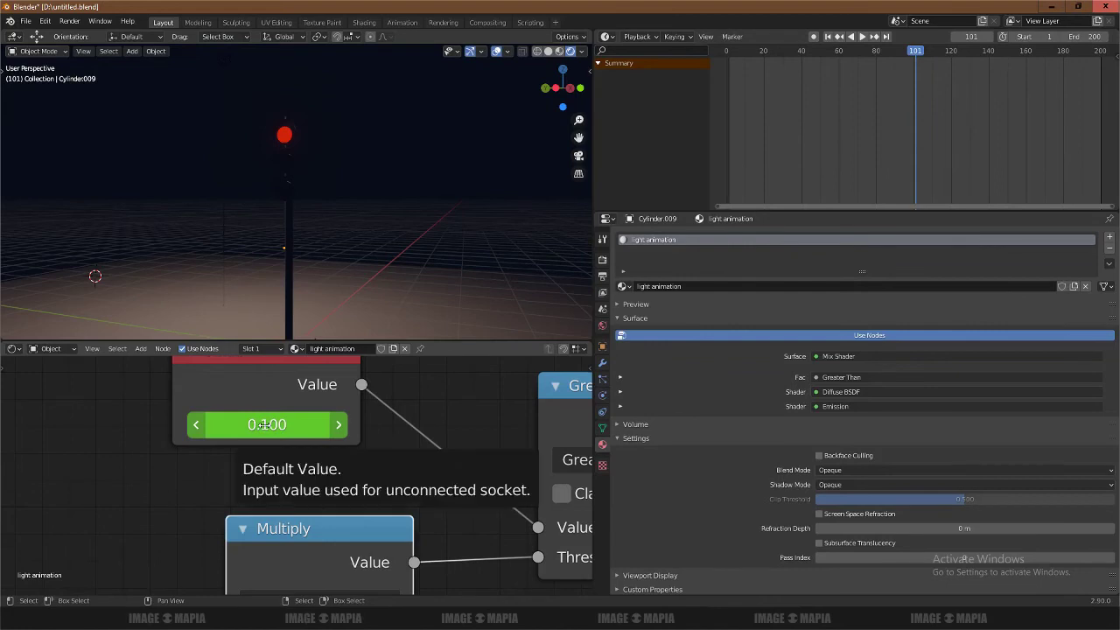
left_click(263, 424)
type("0.2")
key("Return")
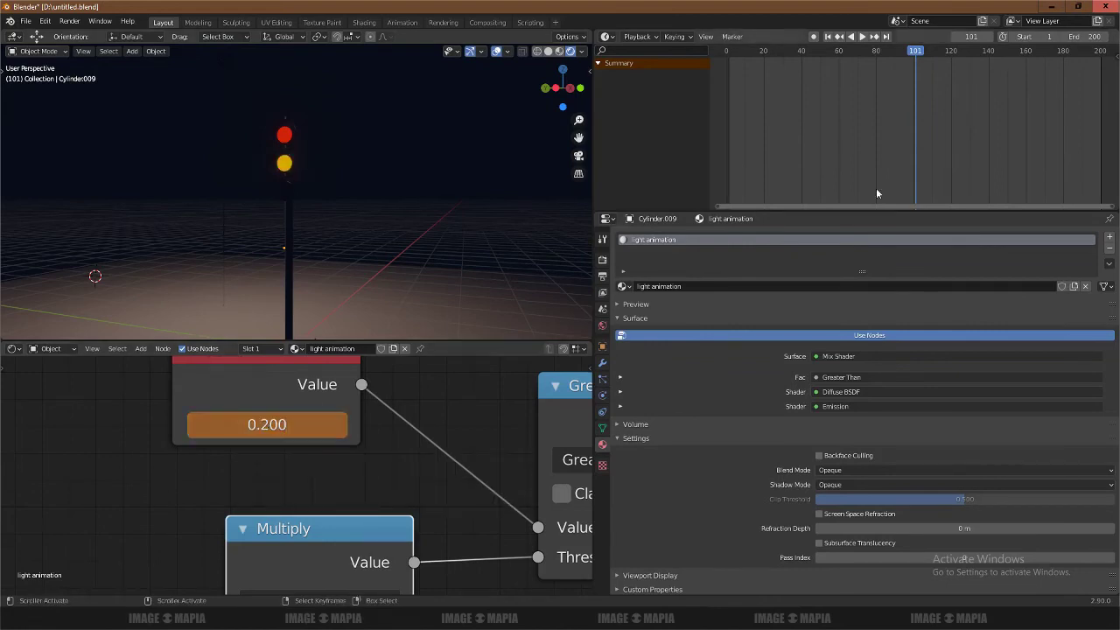
right_click(261, 425)
left_click(261, 425)
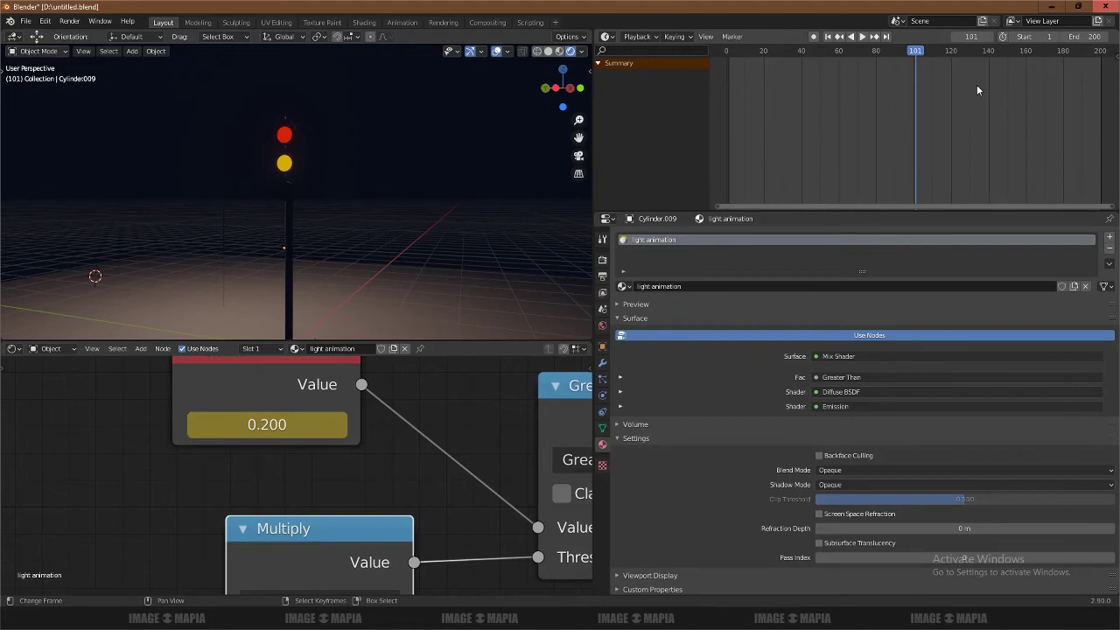
left_click(971, 36)
type("150")
key("Return")
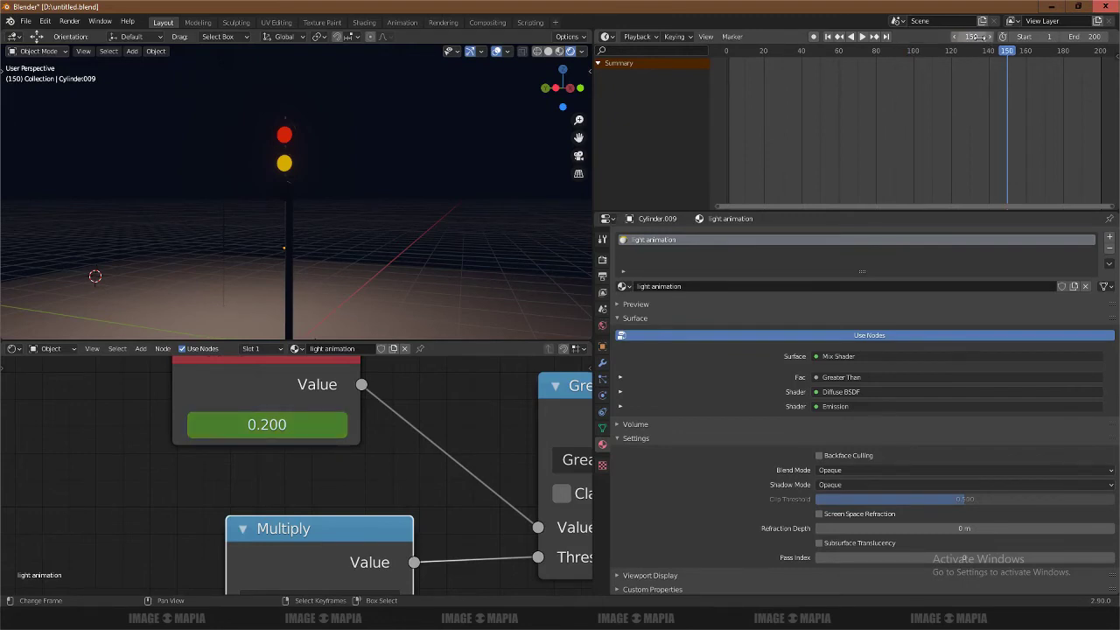
right_click(267, 427)
left_click(249, 427)
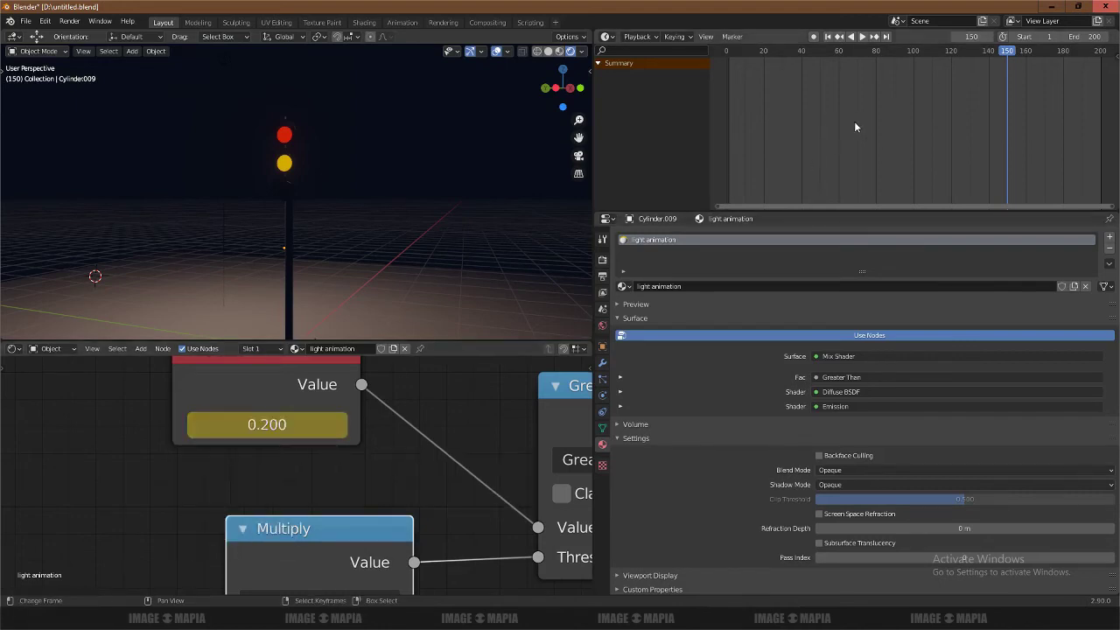
- Set the Value to 0.3, keyframe it on frames 151 and 200, and play the animation
key("Right")
left_click(273, 426)
type("0.3")
key("Return")
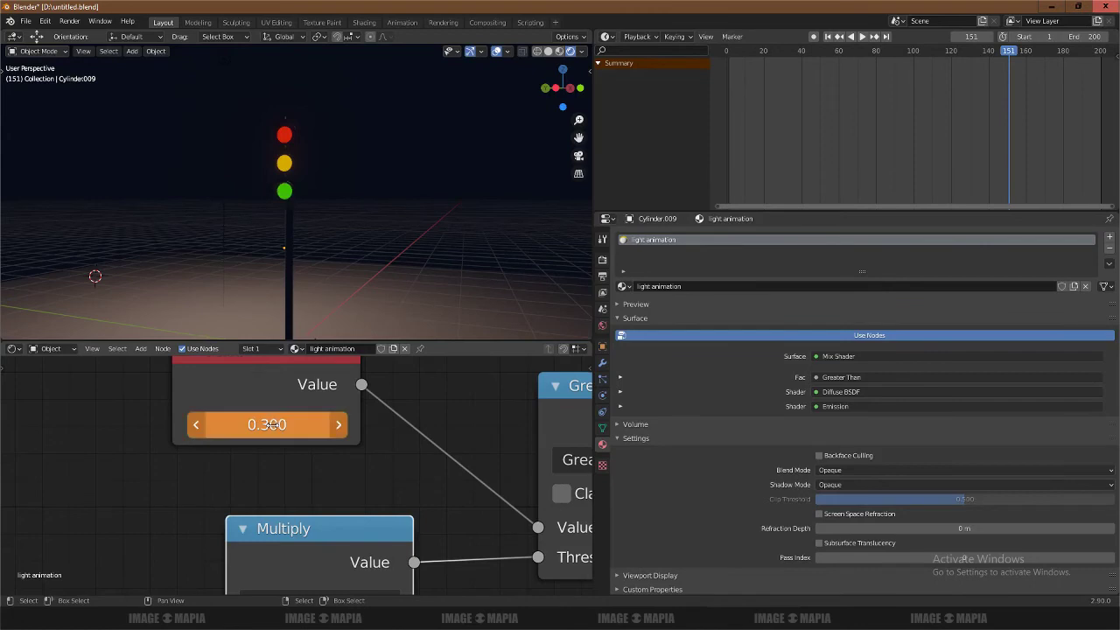
right_click(267, 427)
left_click(250, 427)
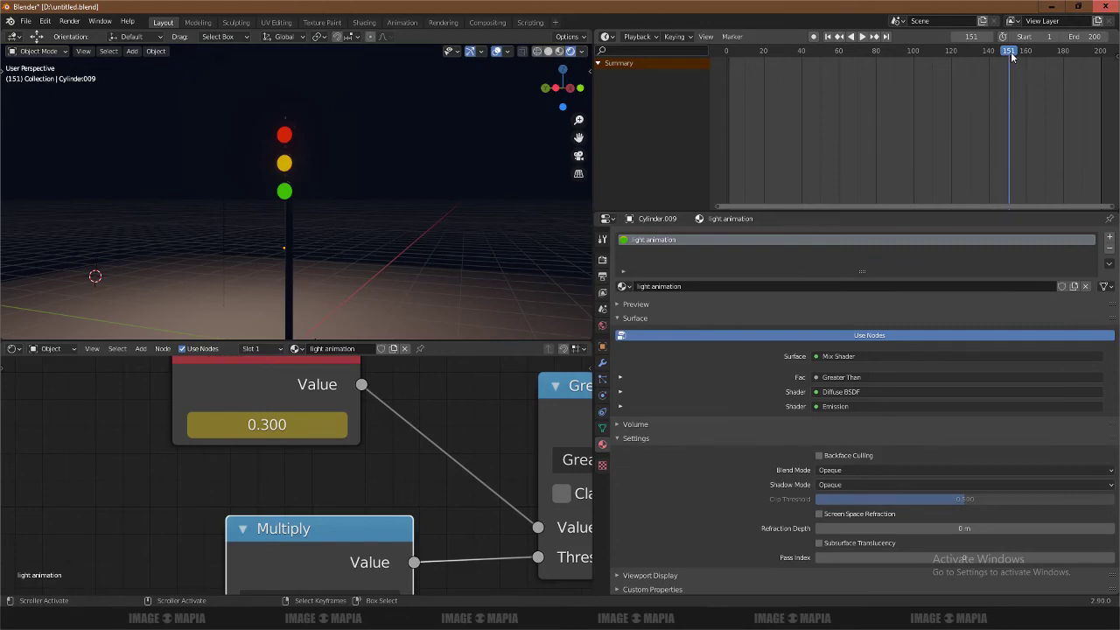
left_click(977, 37)
type("00")
key("Return")
right_click(273, 424)
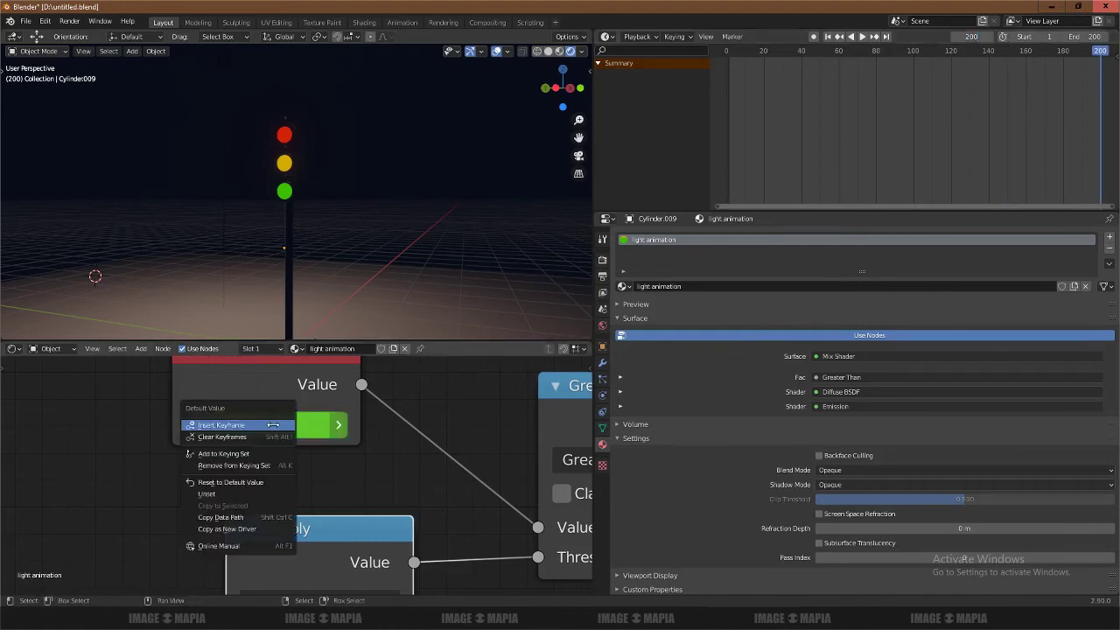
left_click(219, 425)
key("space")
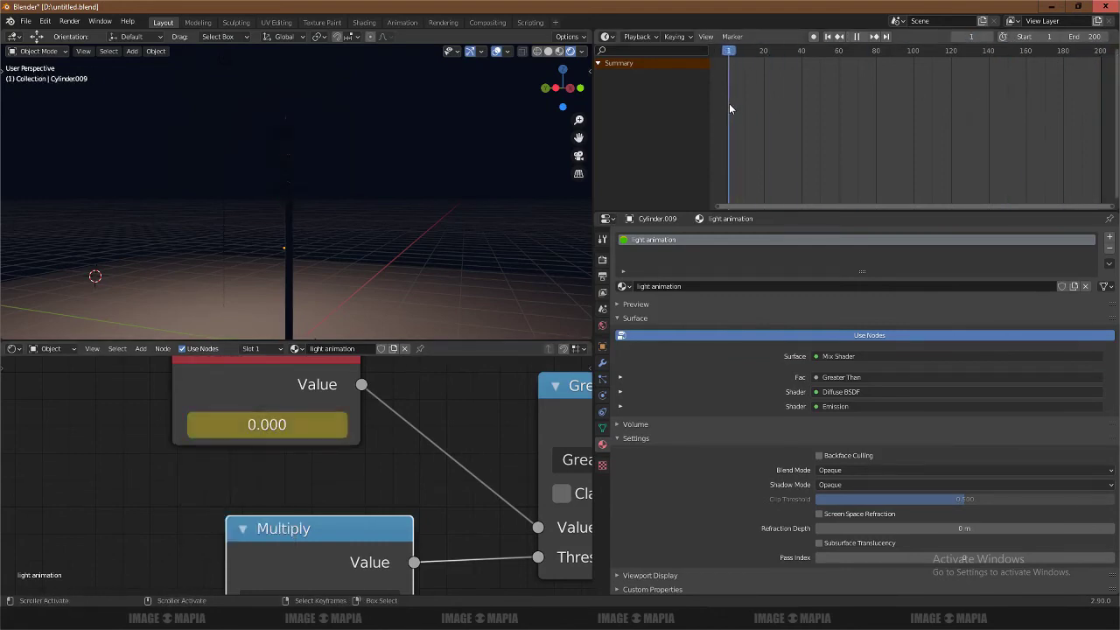
left_click_drag(729, 103, 832, 118)
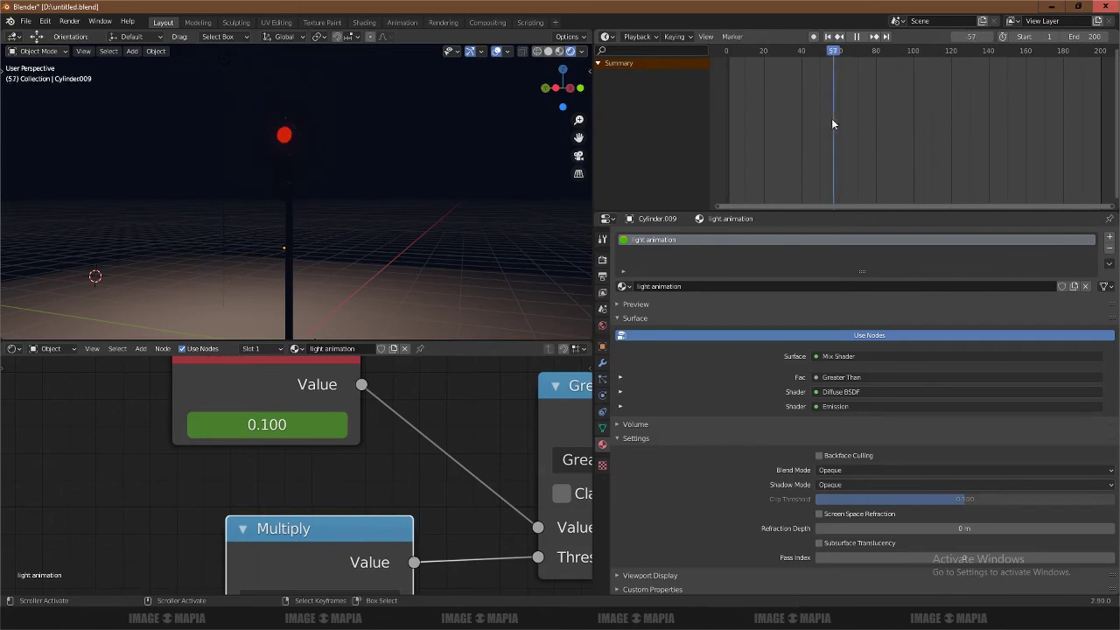
key("Escape")
left_click(828, 35)
left_click(863, 36)
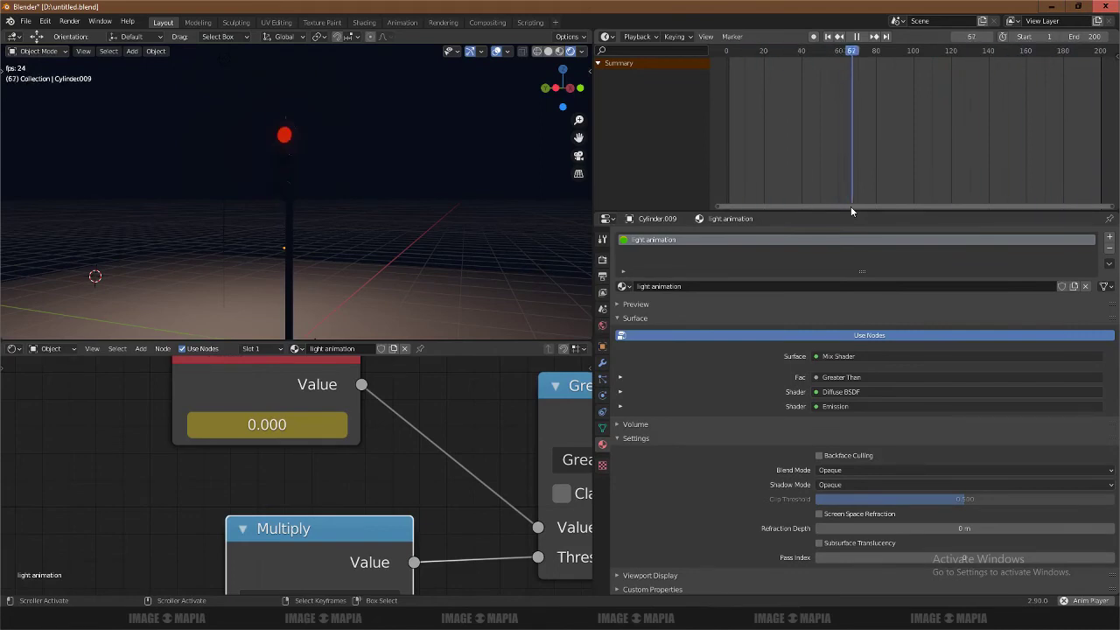
right_click(949, 117)
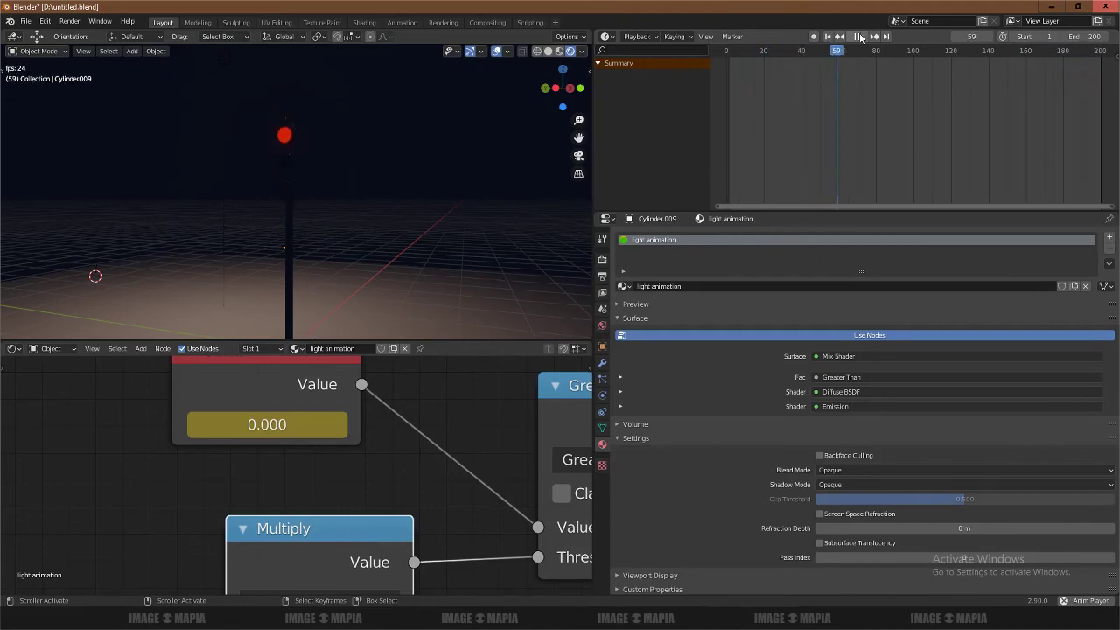
key("space")
left_click(828, 37)
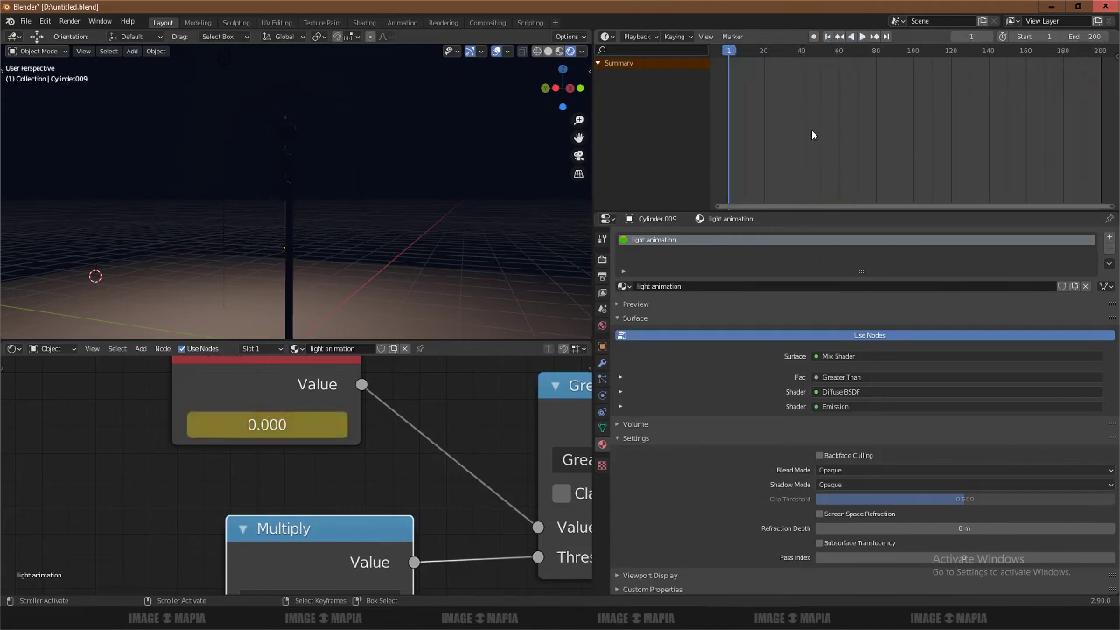
- Try keyframing a Value of 0.1 at frame 1, then play the animation to check the lights
left_click(276, 426)
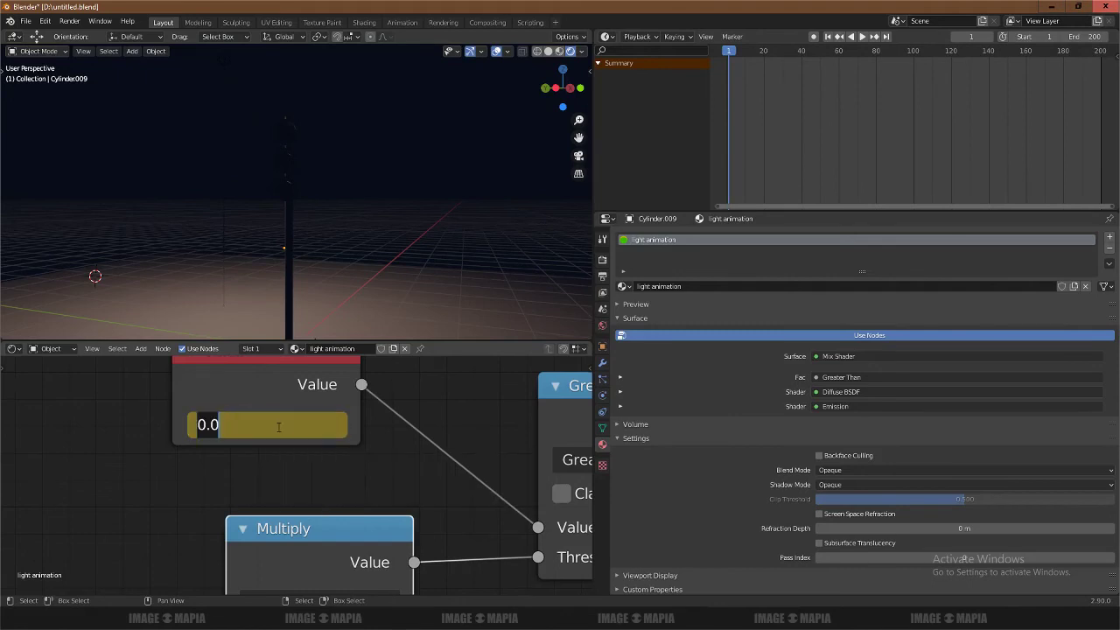
type(".1")
key("Return")
right_click(265, 426)
left_click(263, 426)
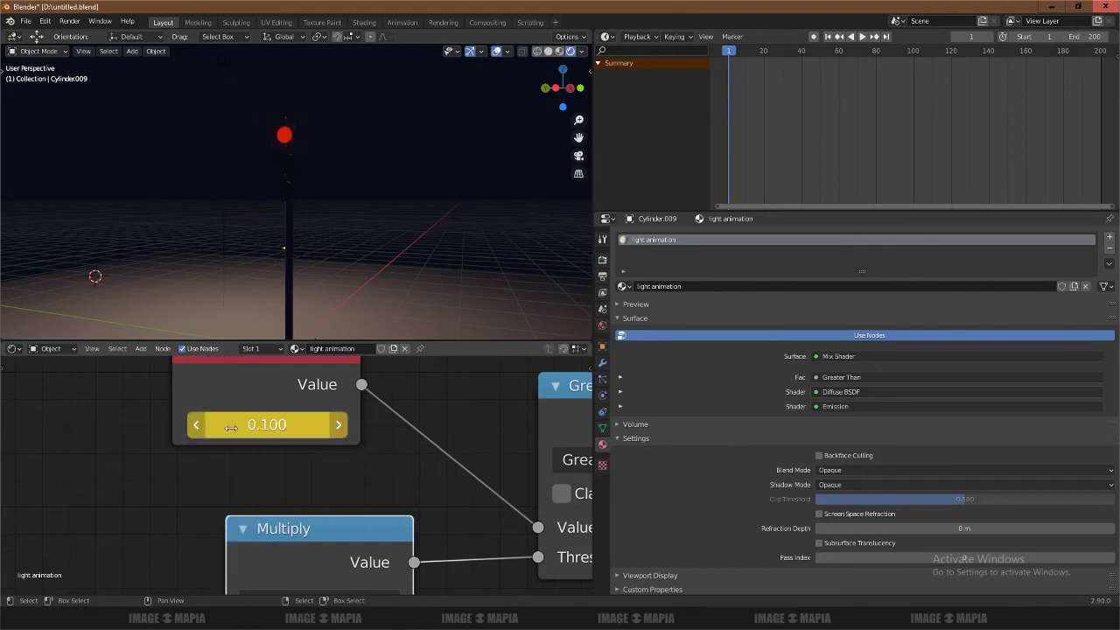
right_click(232, 426)
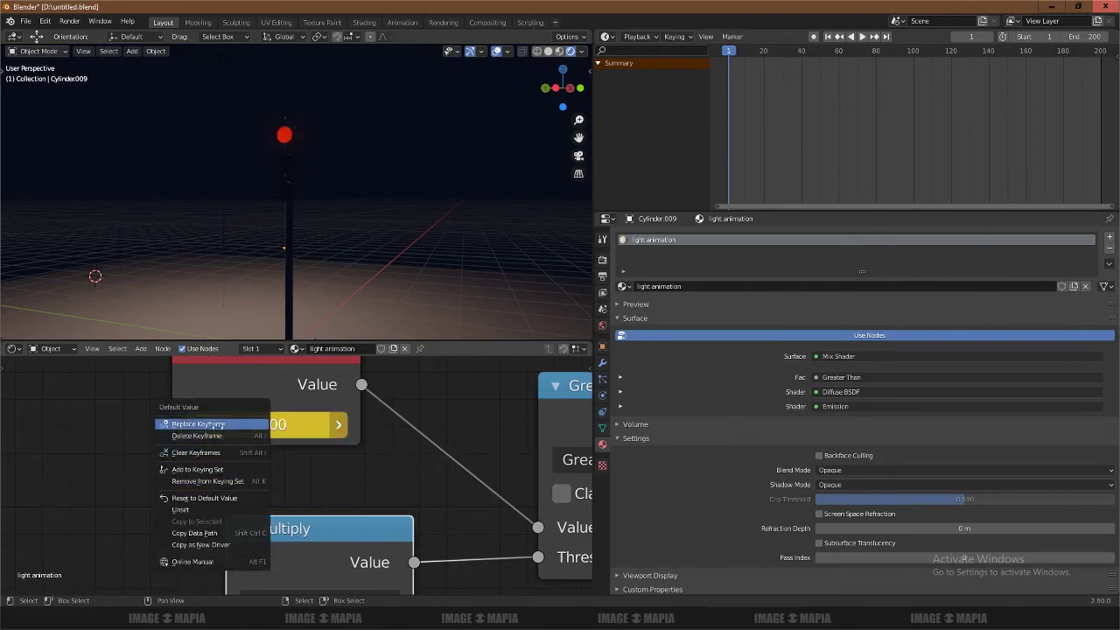
left_click(226, 424)
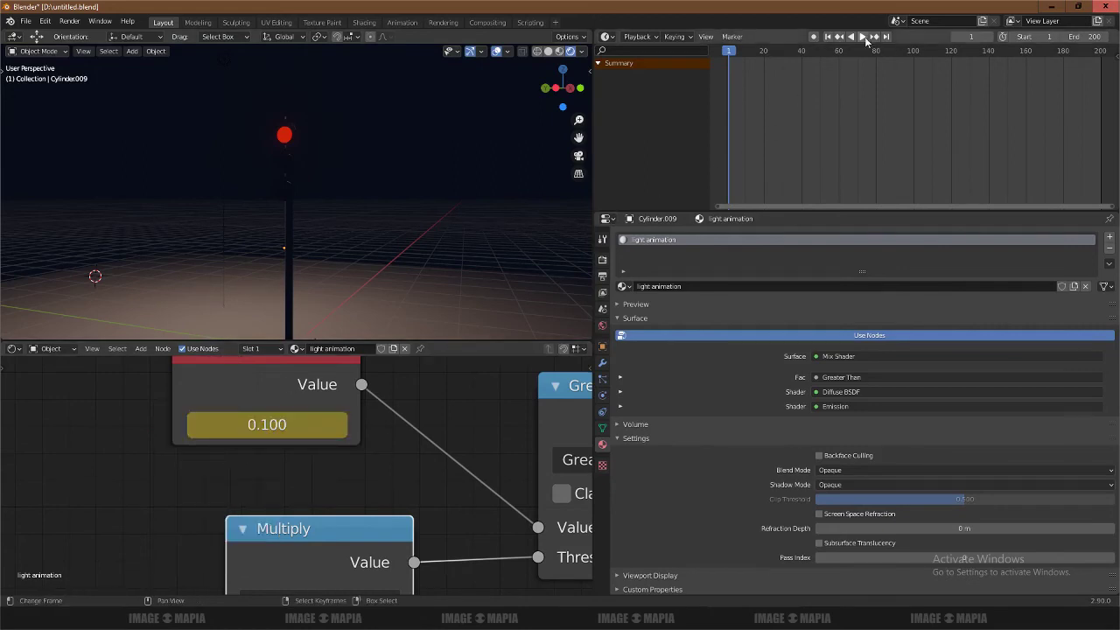
left_click(863, 38)
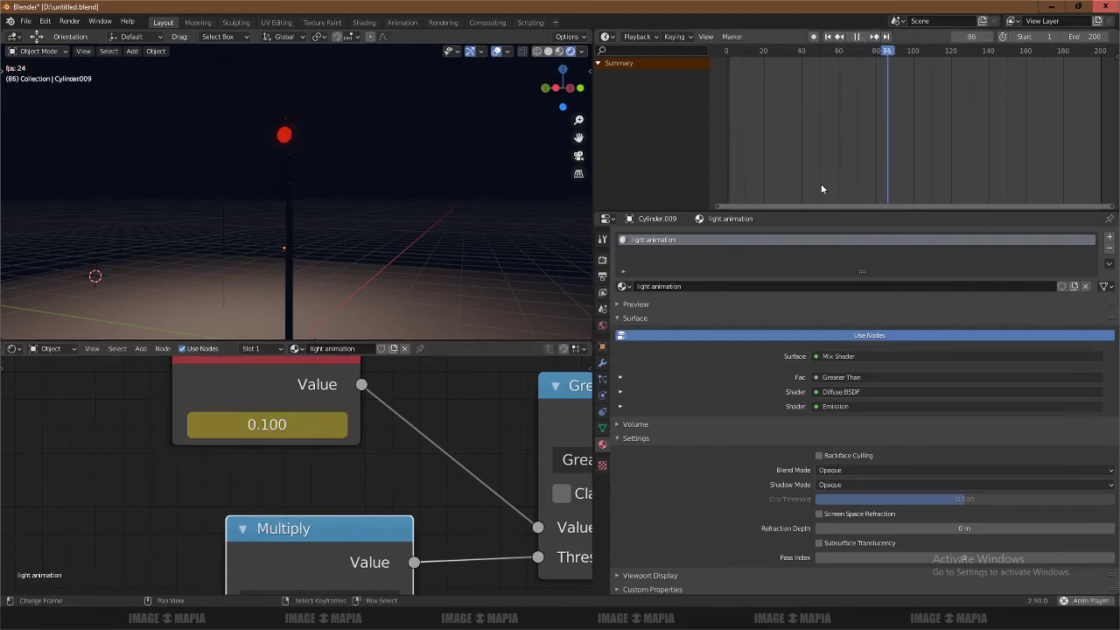
key("F3")
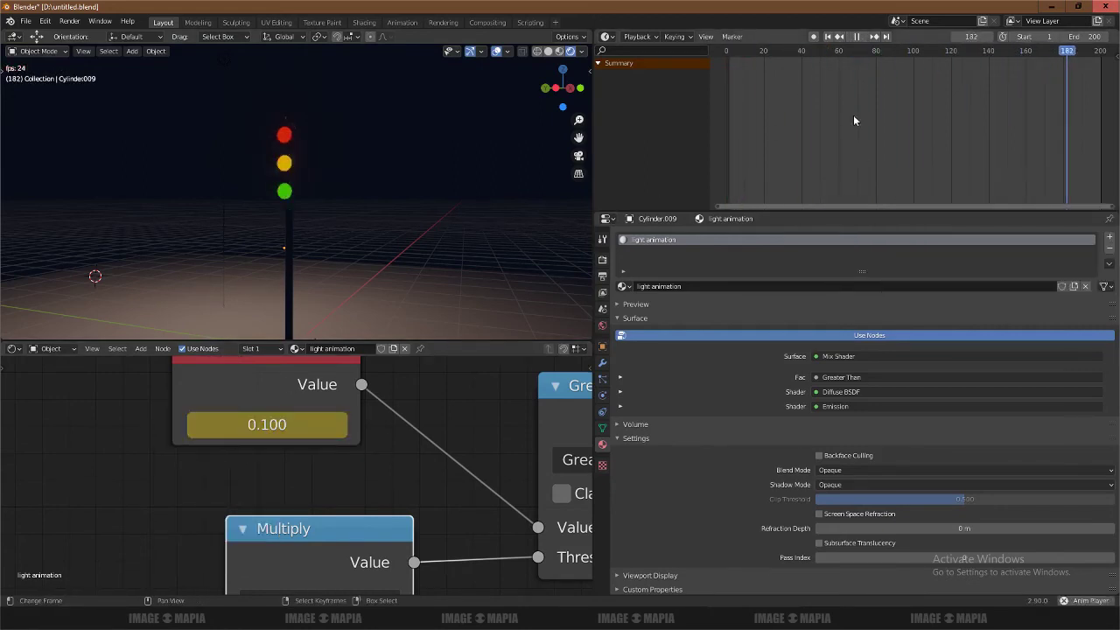
left_click(858, 37)
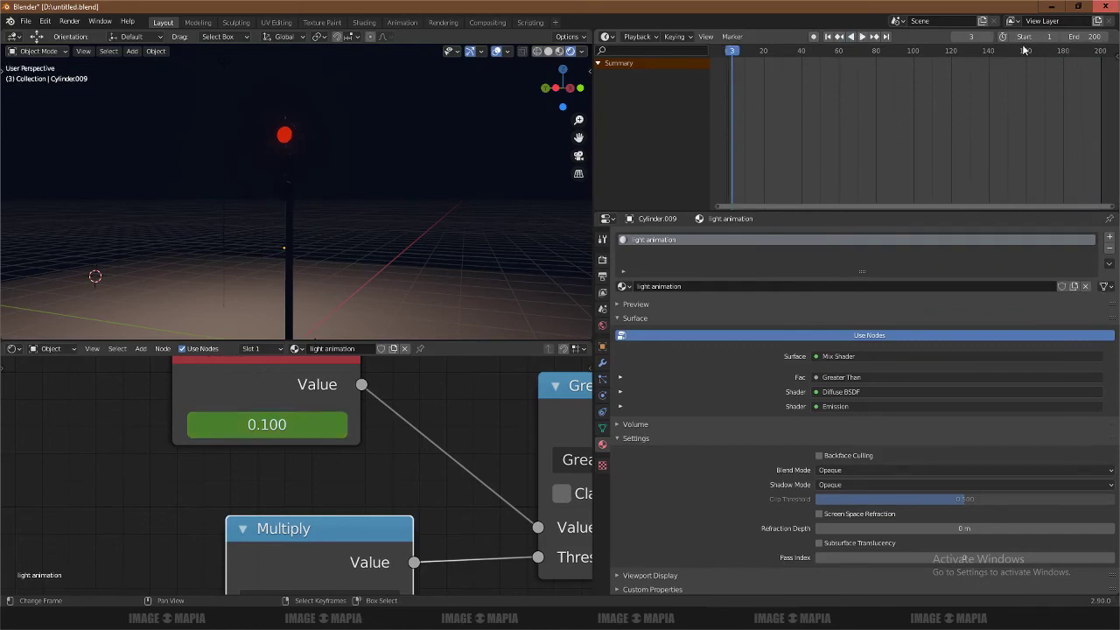
key("shift+Left")
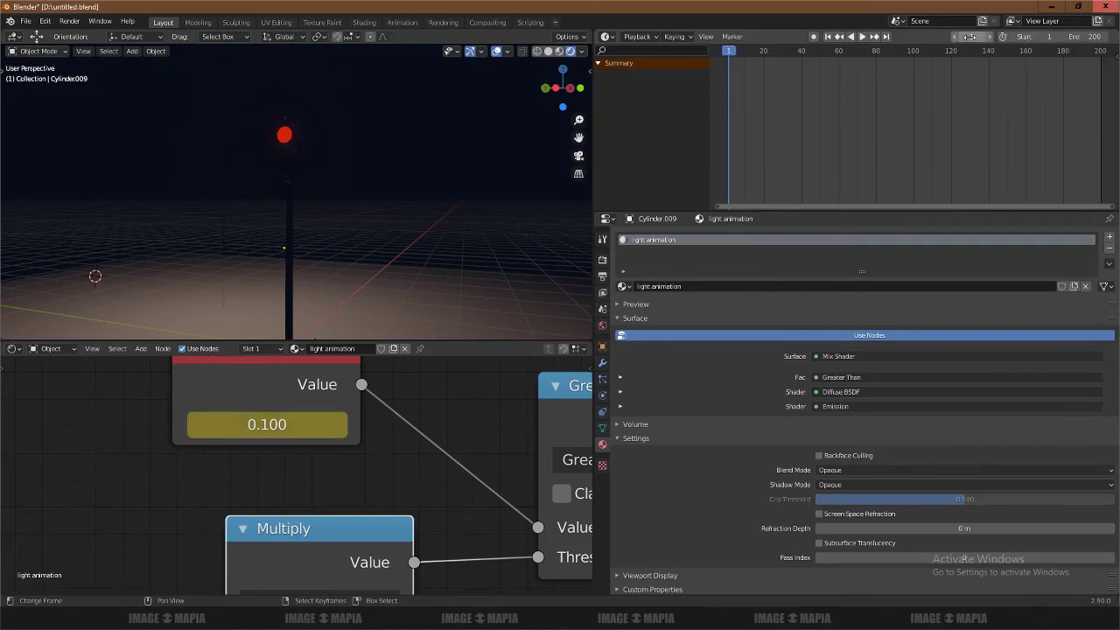
- Set the Value node to 0, keyframe it at frame 1, and scrub to preview the lamps
left_click(269, 424)
type("0.000")
key("Return")
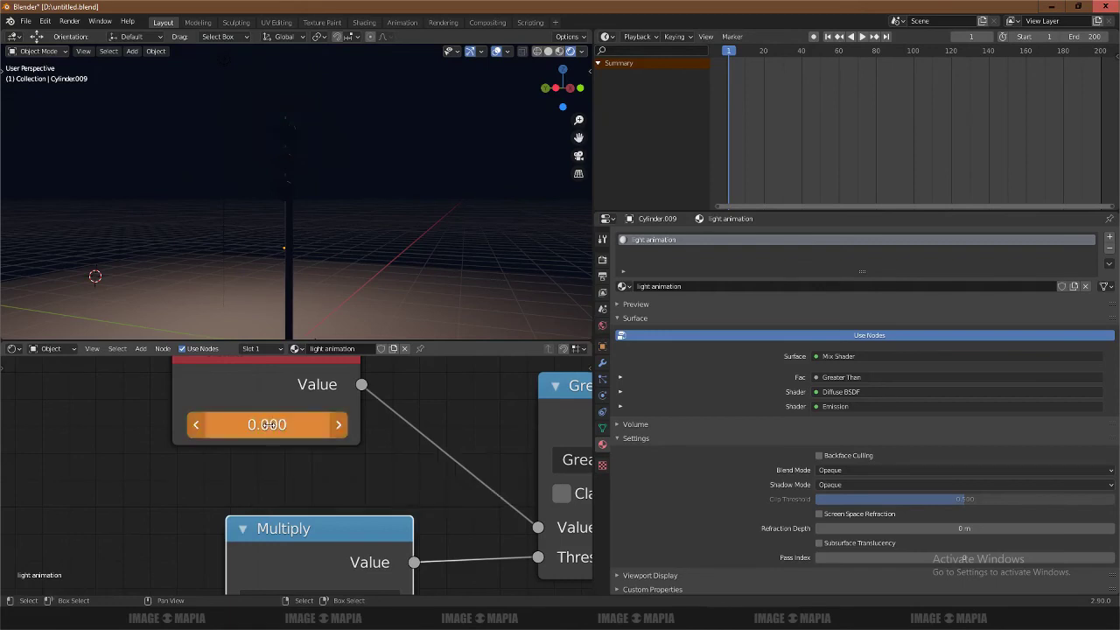
key("i")
left_click_drag(734, 50, 917, 57)
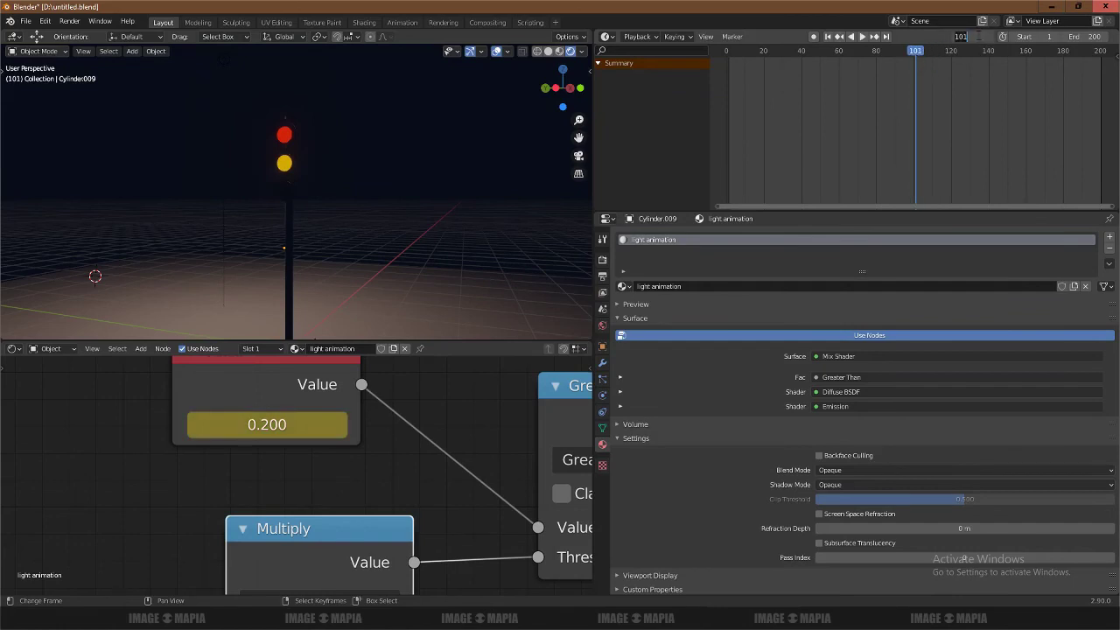
type("1")
key("Return")
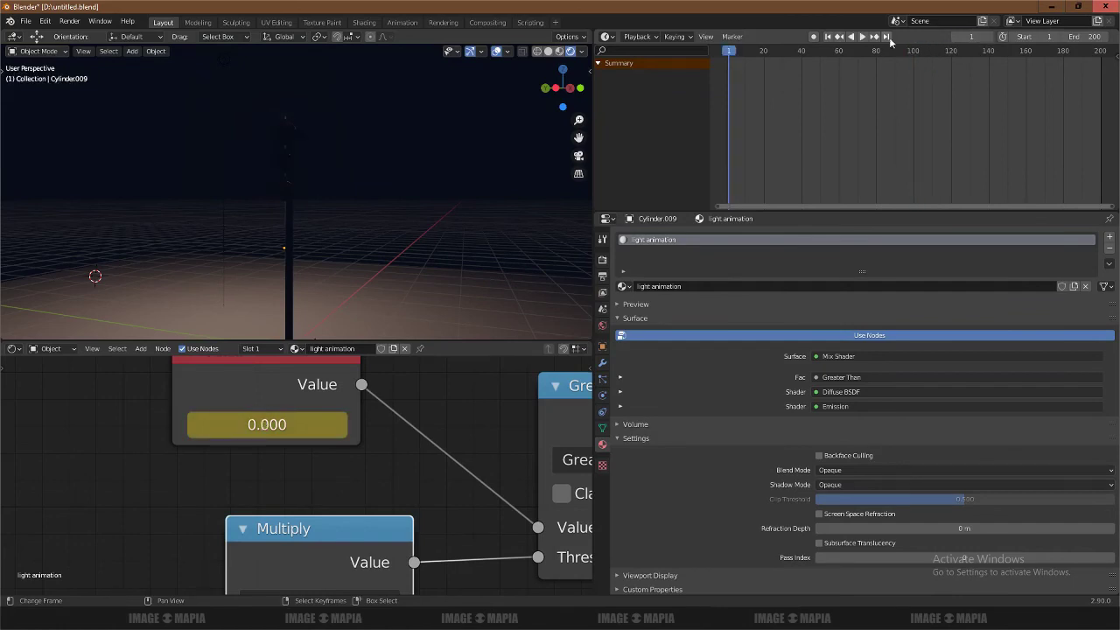
- Play the light animation and select the Value node to show its keyframes
left_click(863, 36)
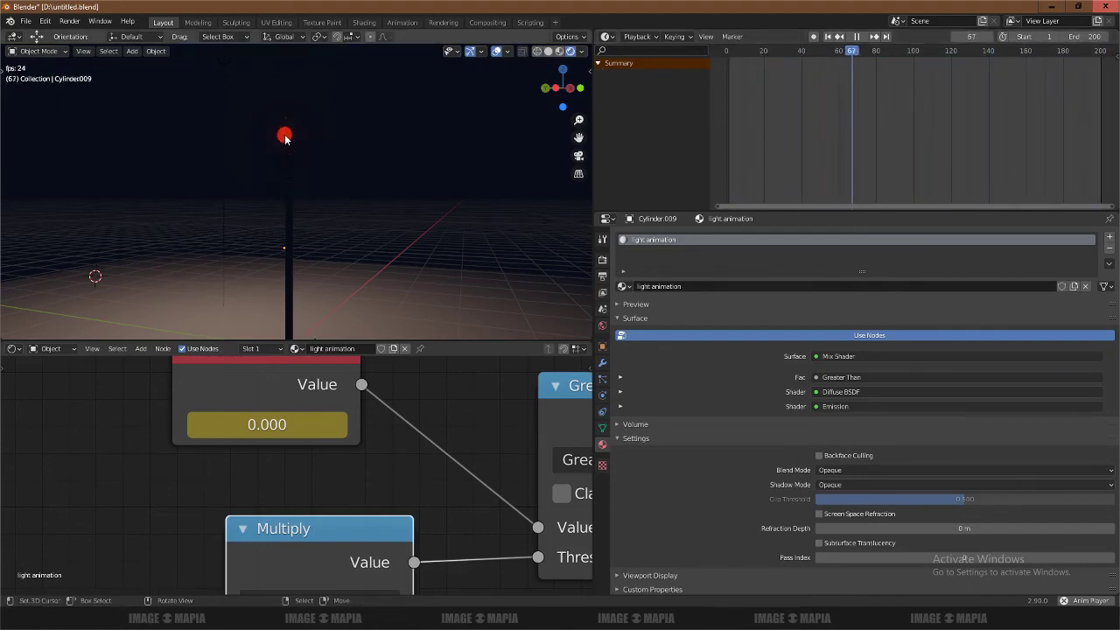
left_click(263, 396)
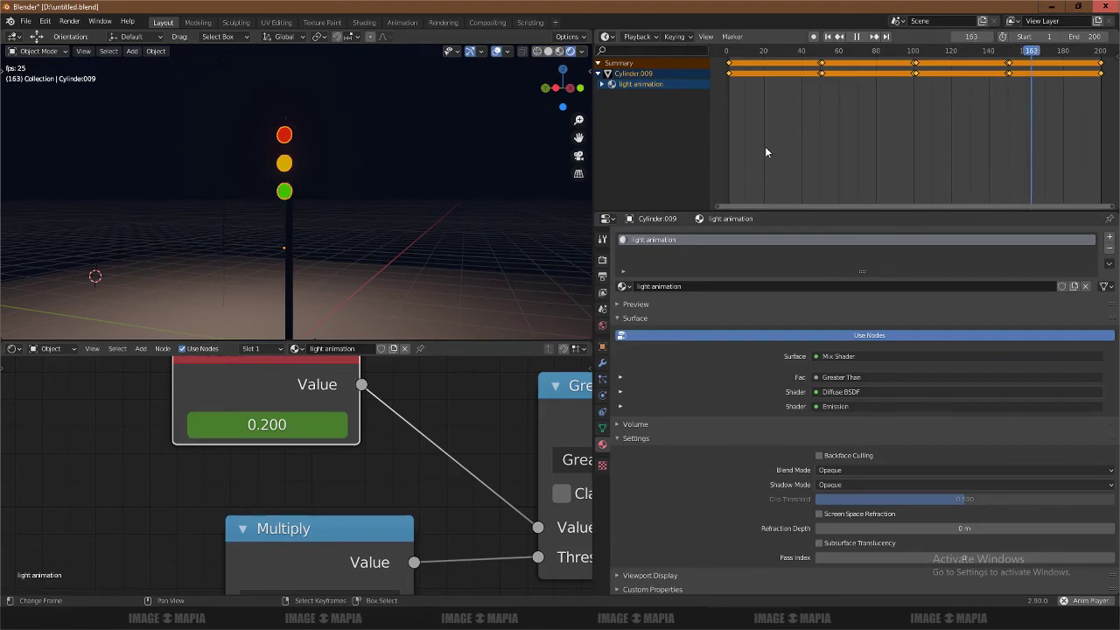
key("alt+Tab")
- Add 'this is drop' to the tutorial notes, then switch back to Blender
left_click_drag(673, 46, 529, 203)
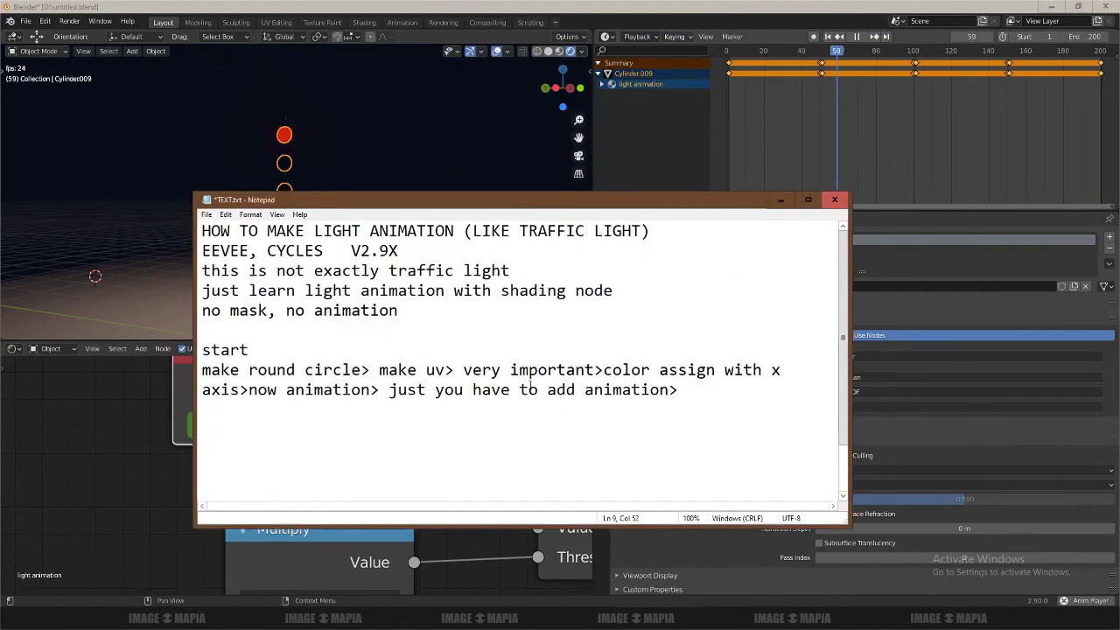
type("this is drop")
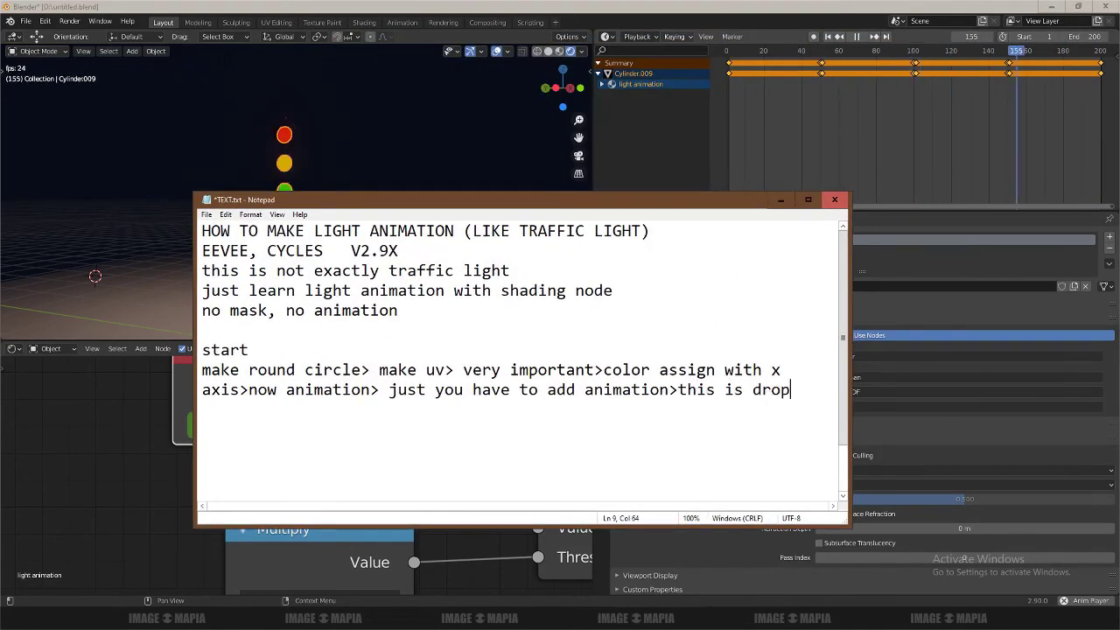
key("Return")
type("n")
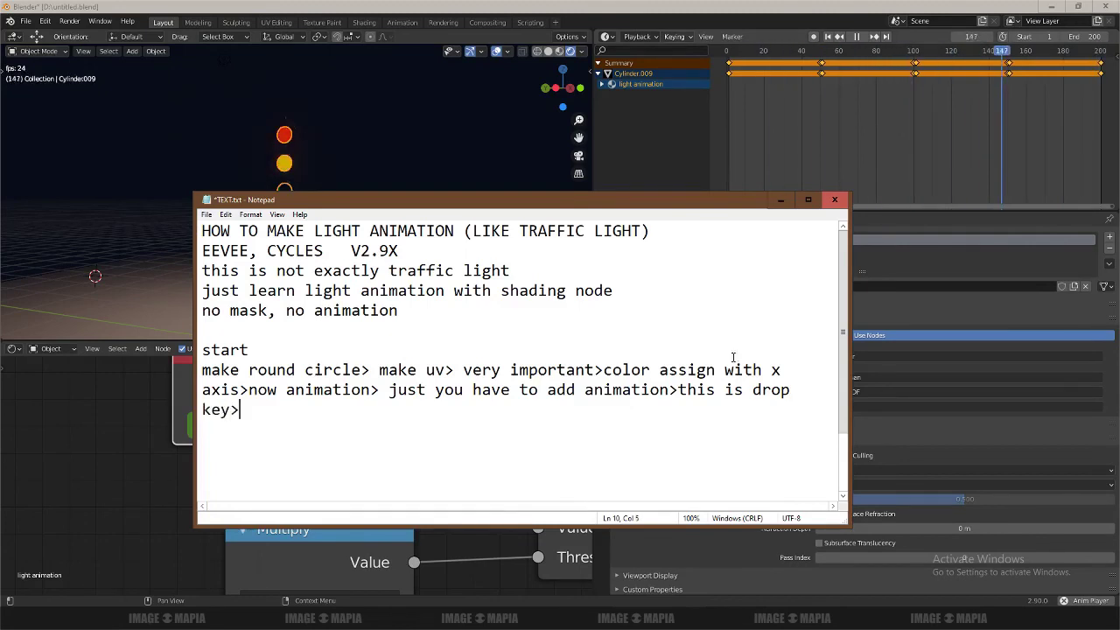
left_click(705, 80)
- Stop playback, cancel an attempted keyframe shift, deselect all keyframes and go to frame 0
left_click(599, 73)
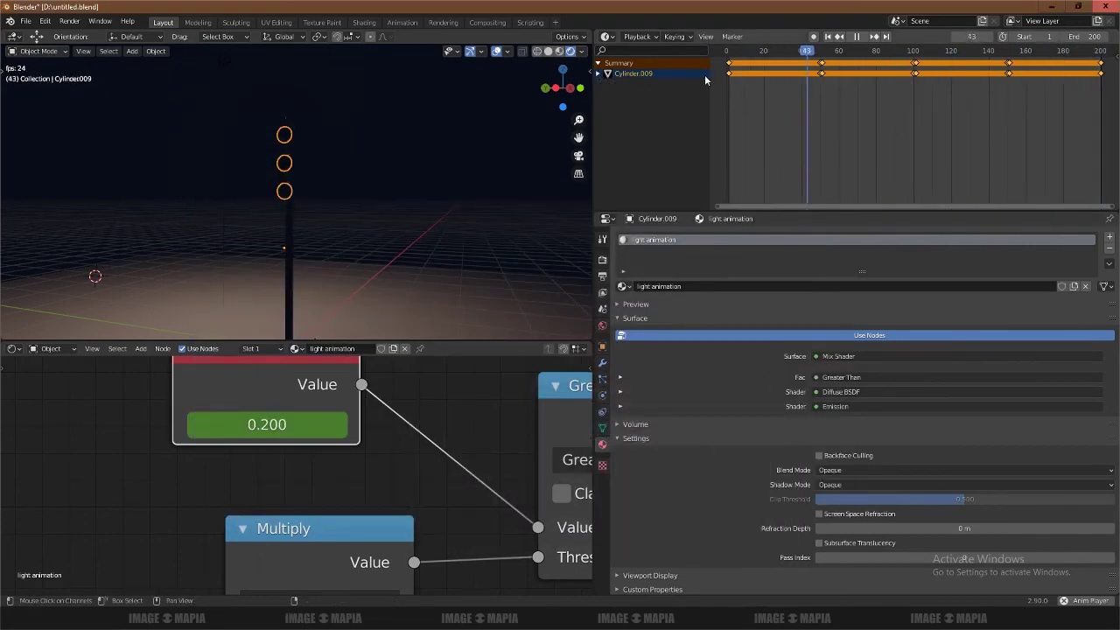
key("shift+Left")
key("space")
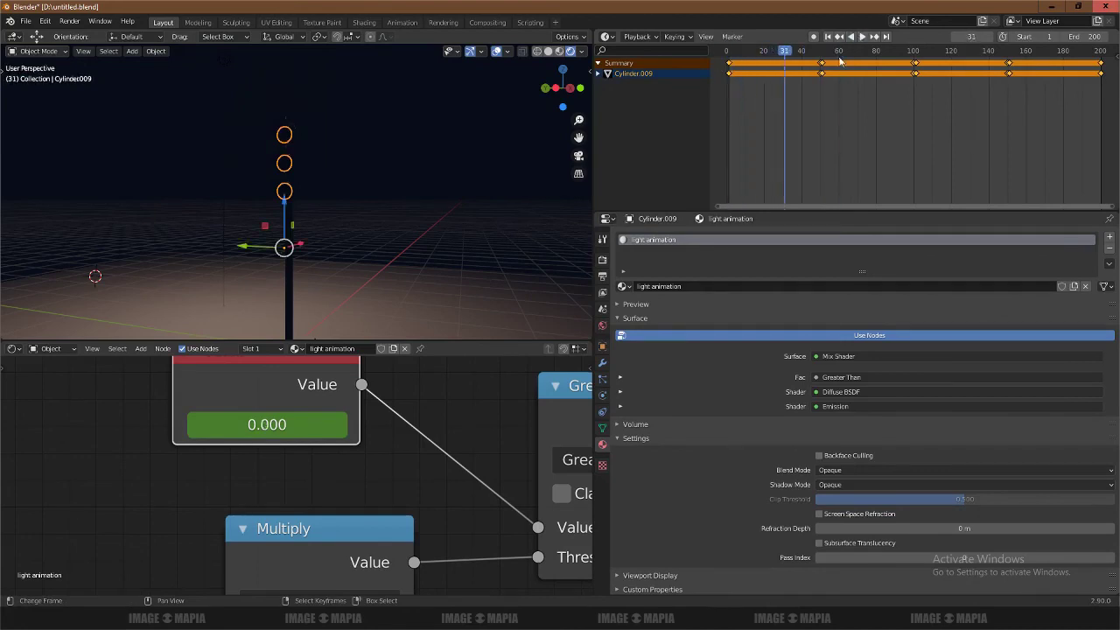
right_click(841, 61)
key("g")
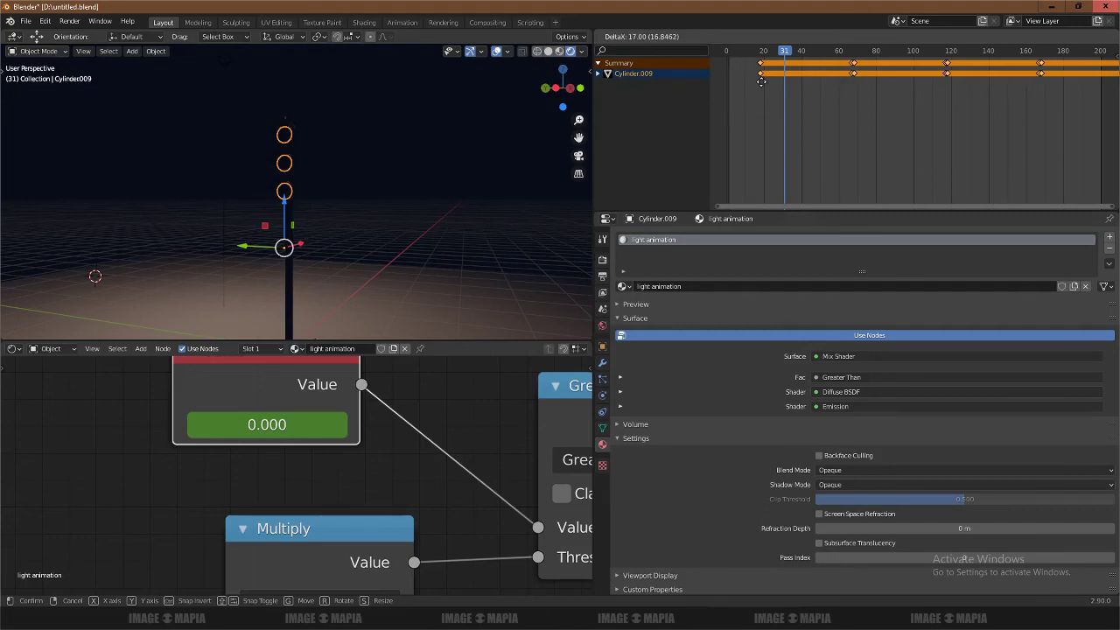
key("Escape")
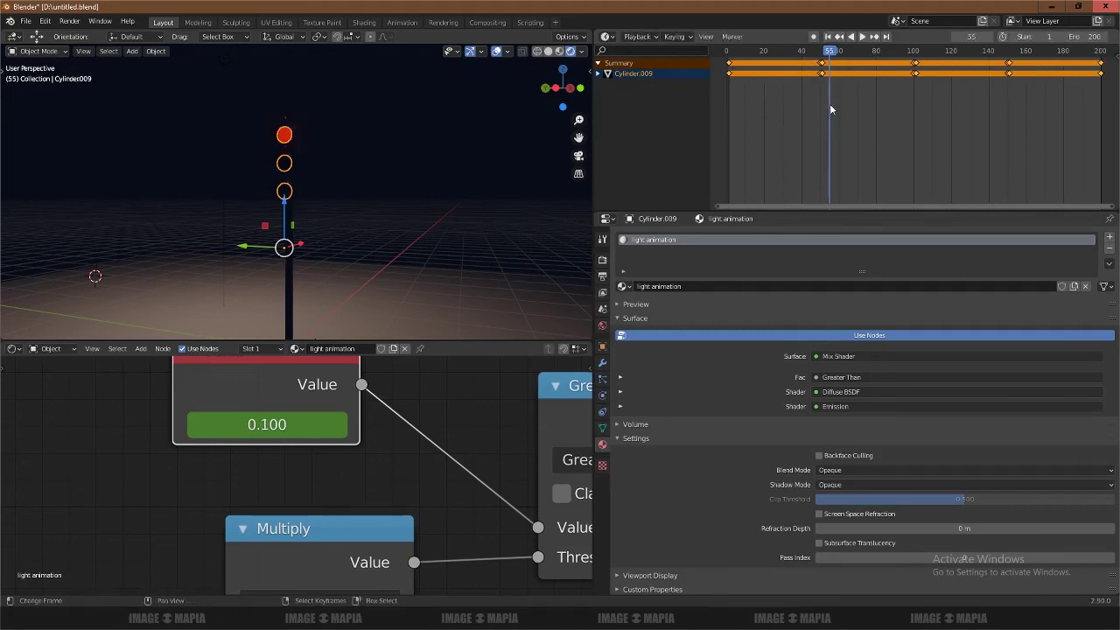
key("alt+a")
left_click(723, 104)
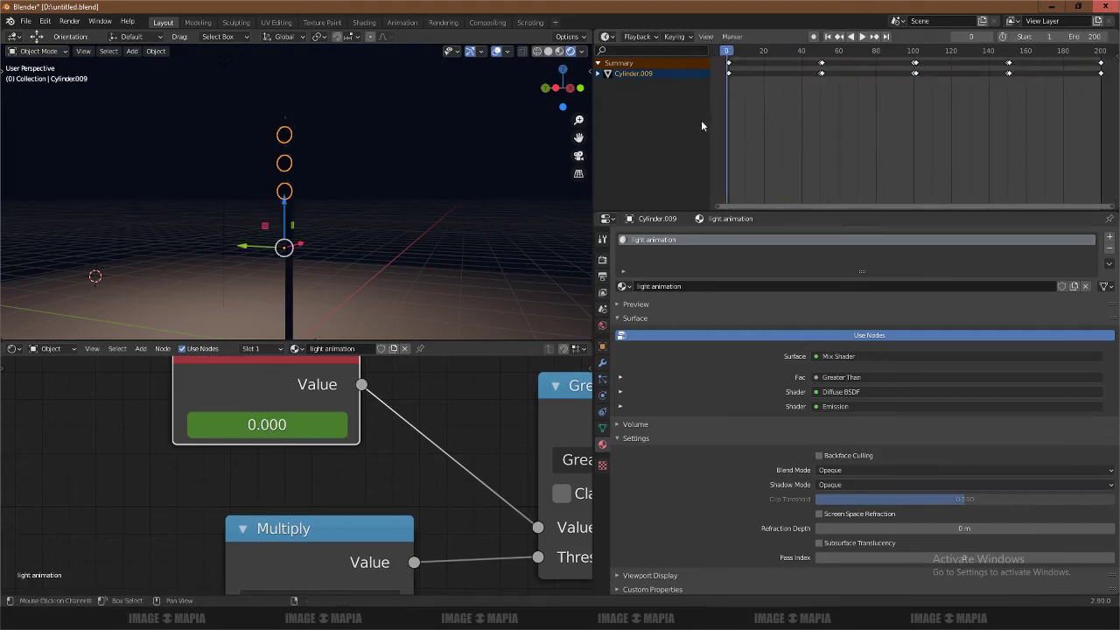
- Move the keyframes at frames 0 and 50 to retime them, replay, and return to frame 0
left_click(754, 74)
key("g")
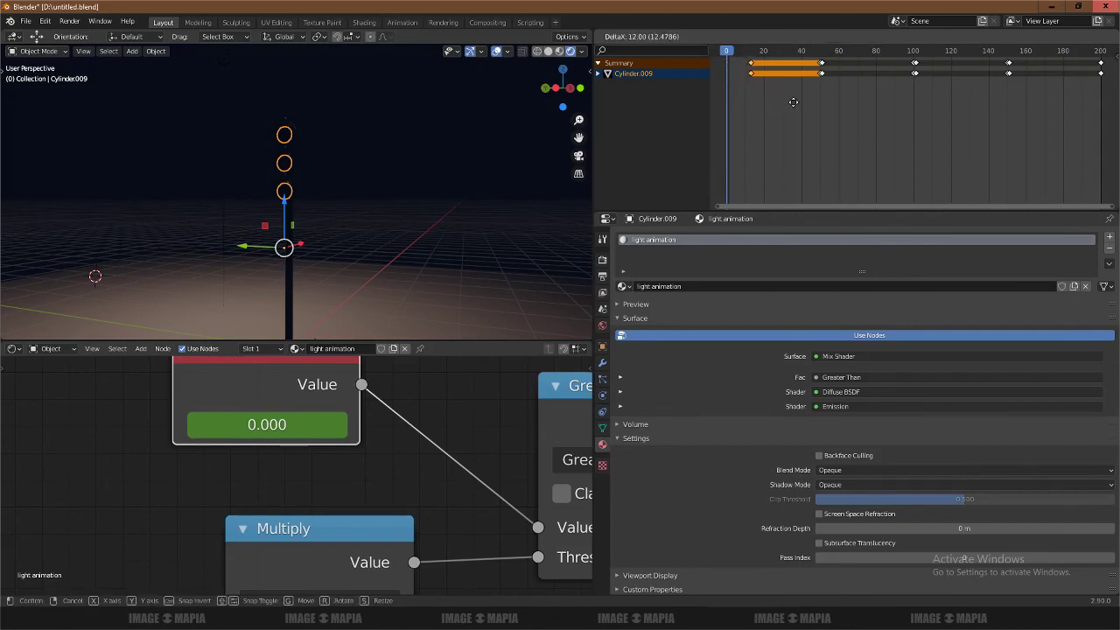
left_click(716, 100)
left_click(857, 36)
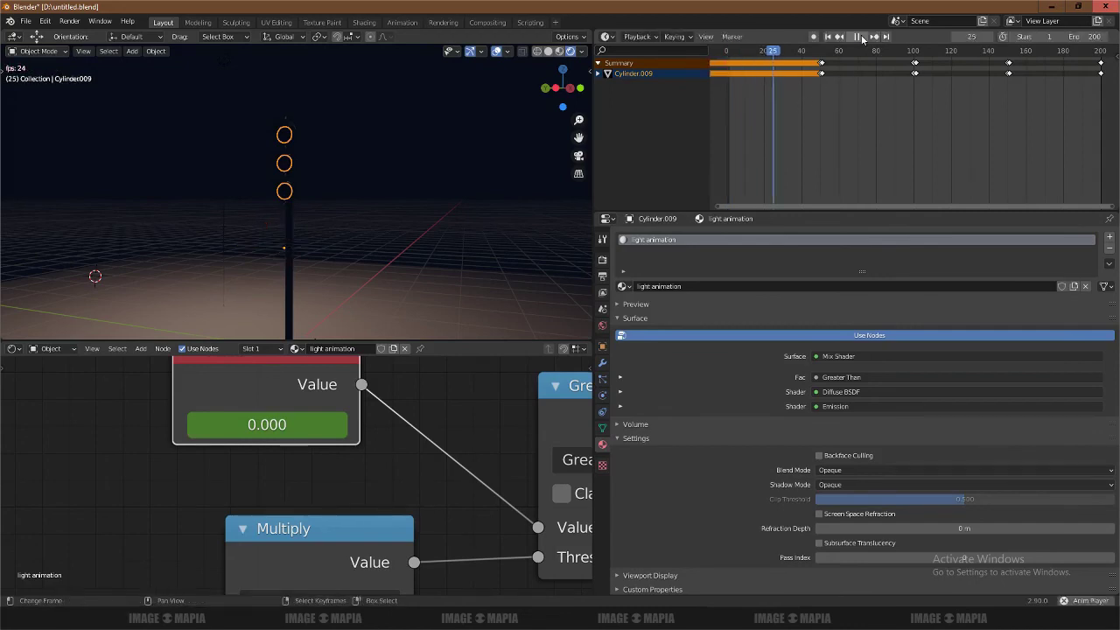
left_click(858, 37)
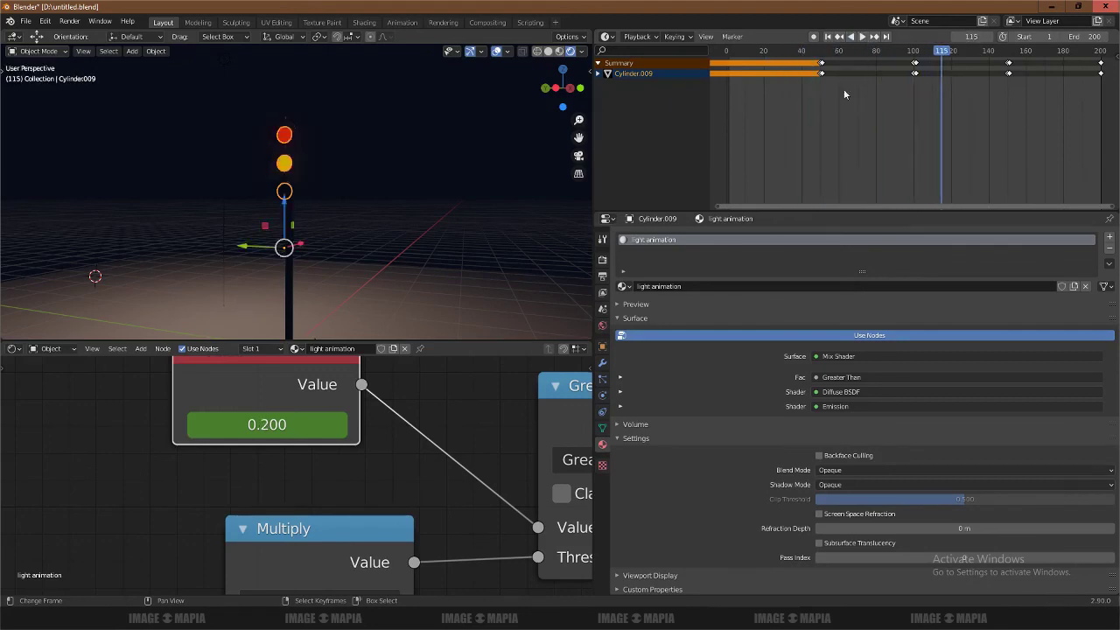
key("shift+Left")
- Select all keyframes, then the Greater Than node, Value node and Cylinder.001 object
left_click(784, 132)
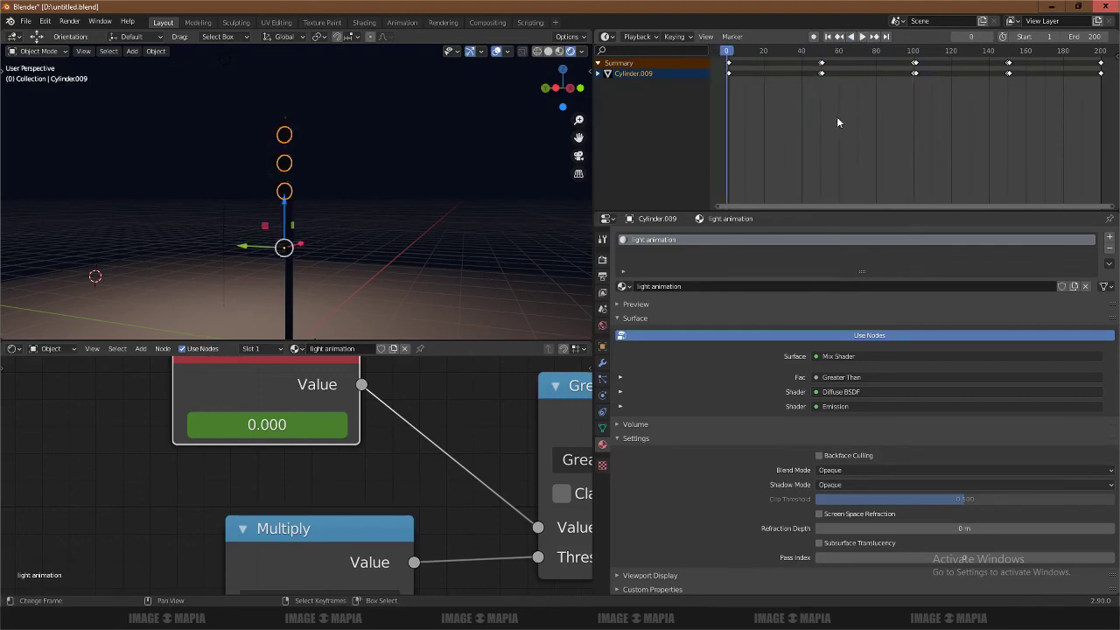
key("a")
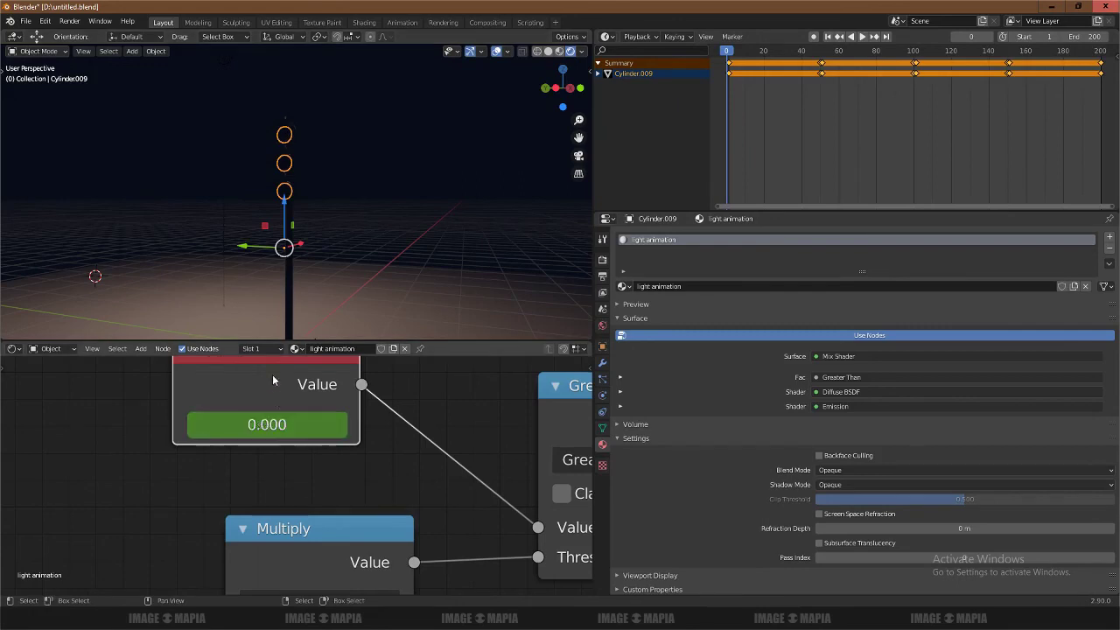
scroll(272, 380, "down", 2)
left_click(507, 409)
left_click(302, 388)
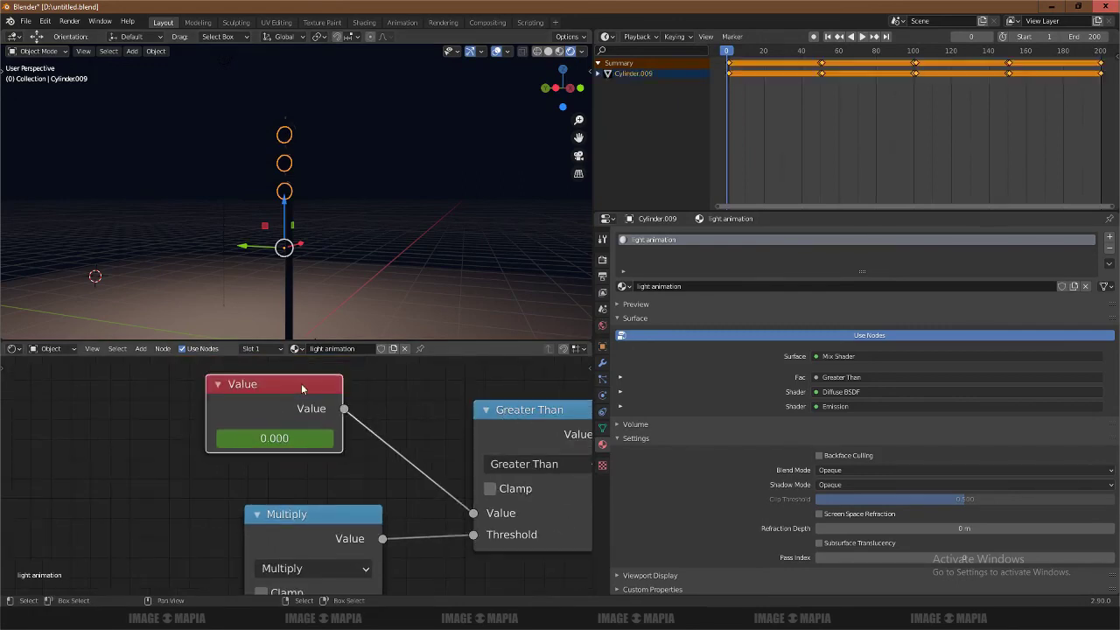
left_click(286, 138)
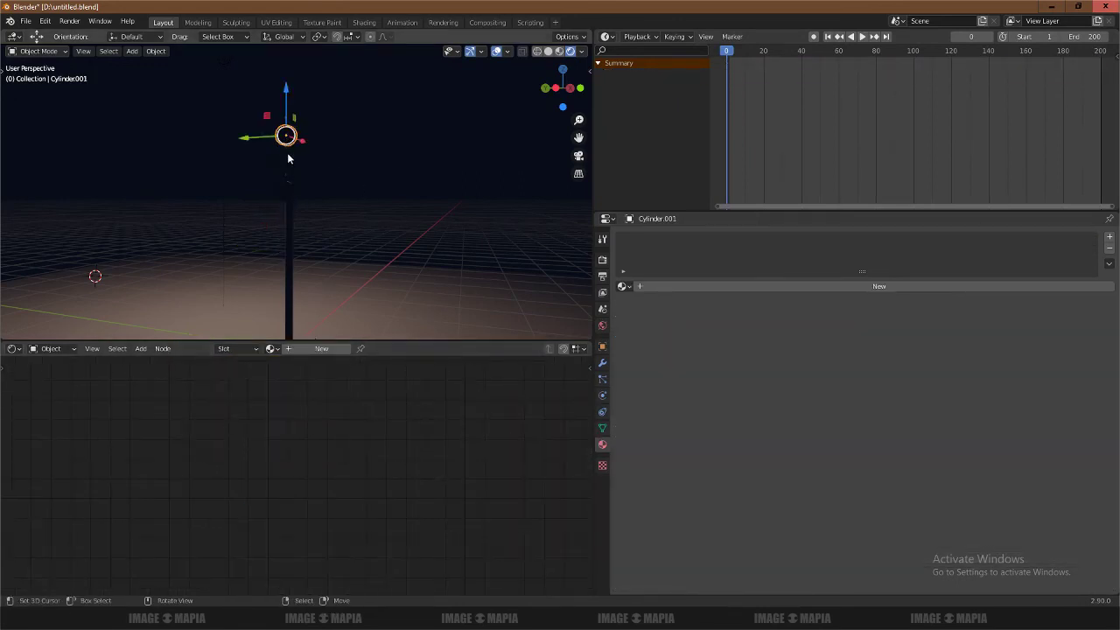
- Undo the Cylinder.001 selection and replay the animation zoomed in on the lamps
key("ctrl+z")
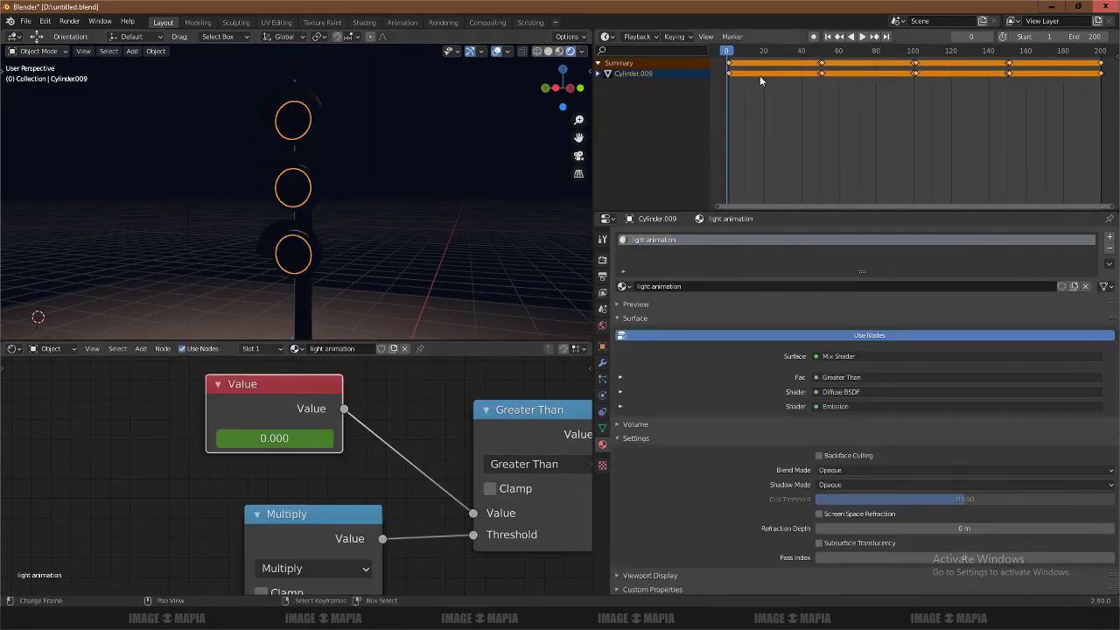
left_click(871, 37)
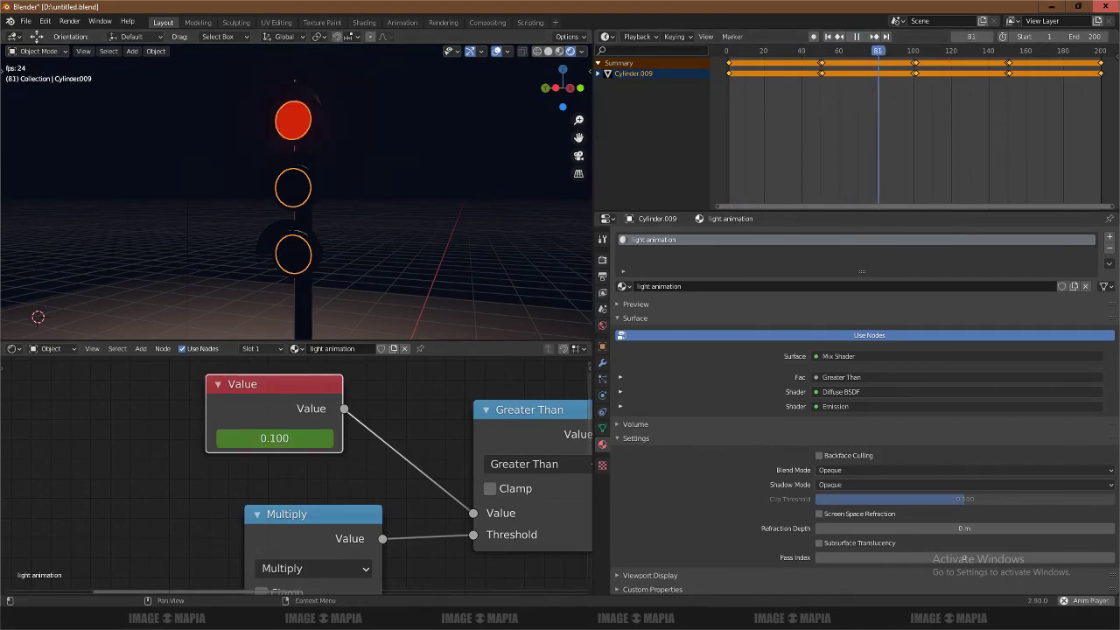
scroll(415, 284, "down", 2)
scroll(415, 284, "down", 3)
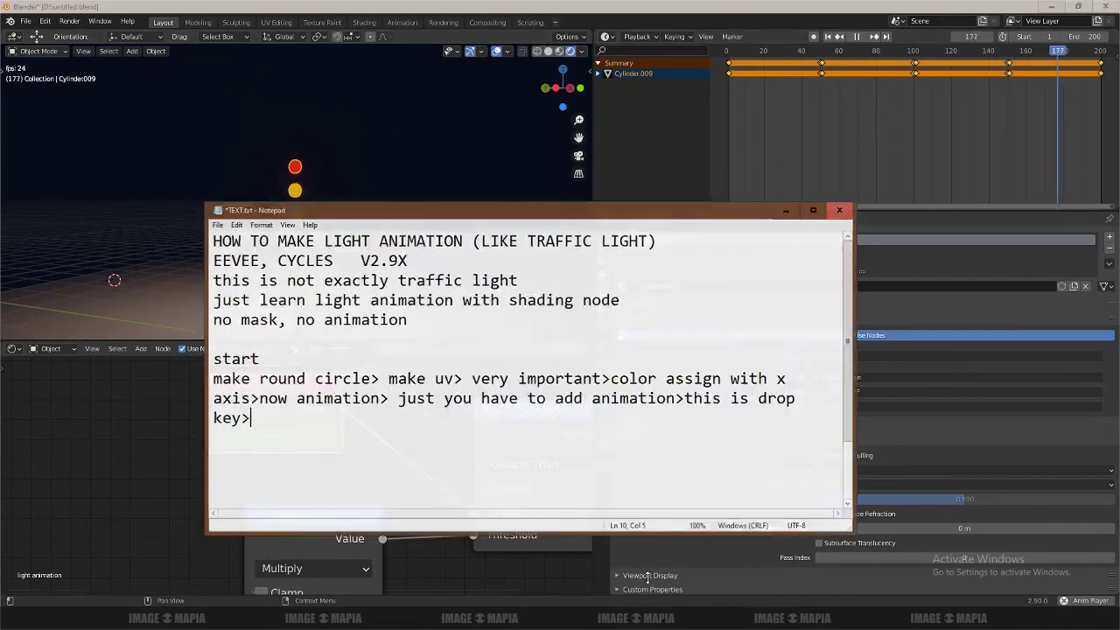
- Type 'done' and a closing 'thanks for watching' line into the notes
type("done")
key("Return")
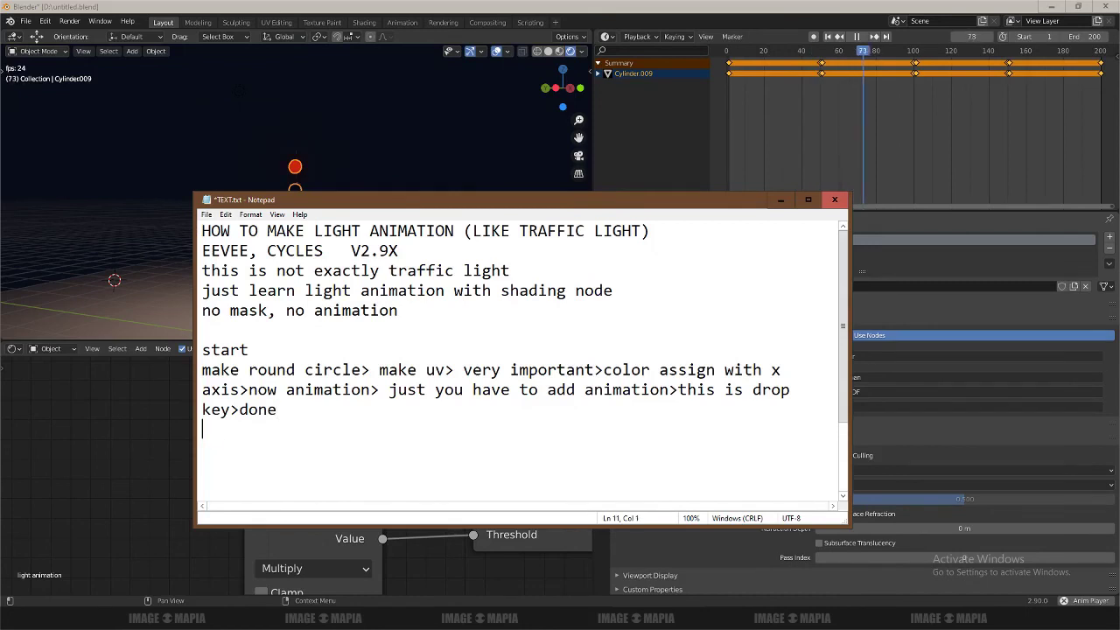
type("thanks for wat")
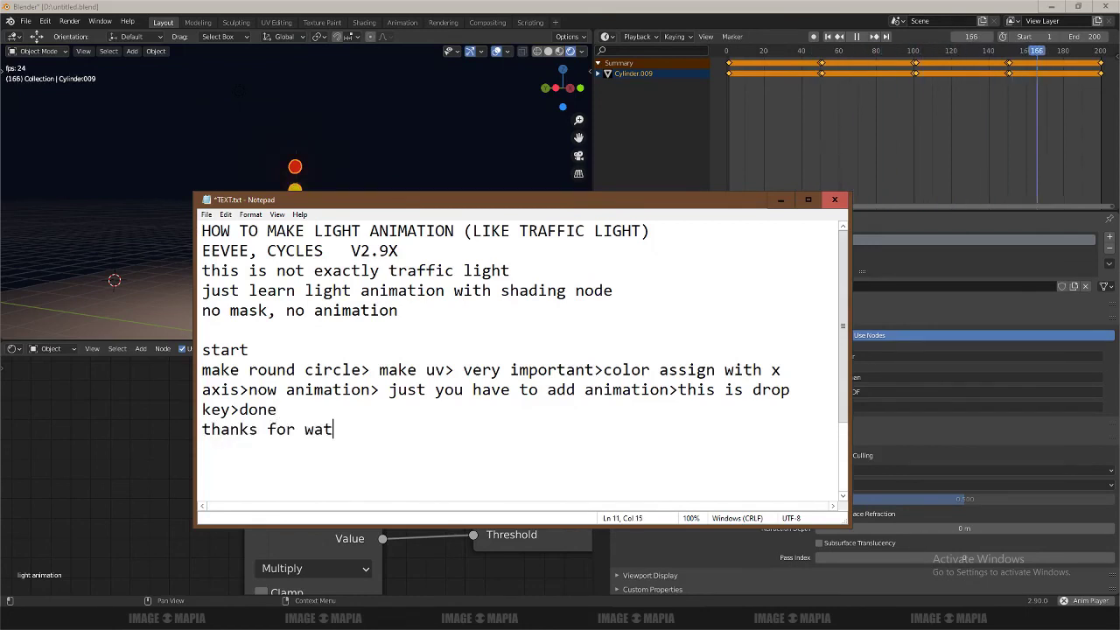
type("ching")
key("Return")
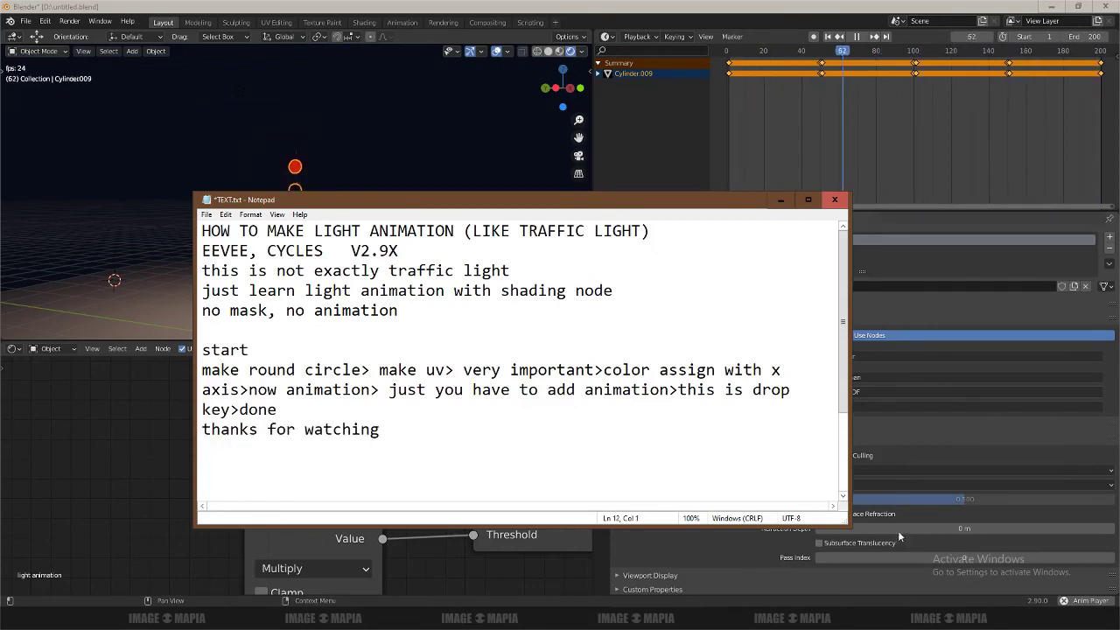